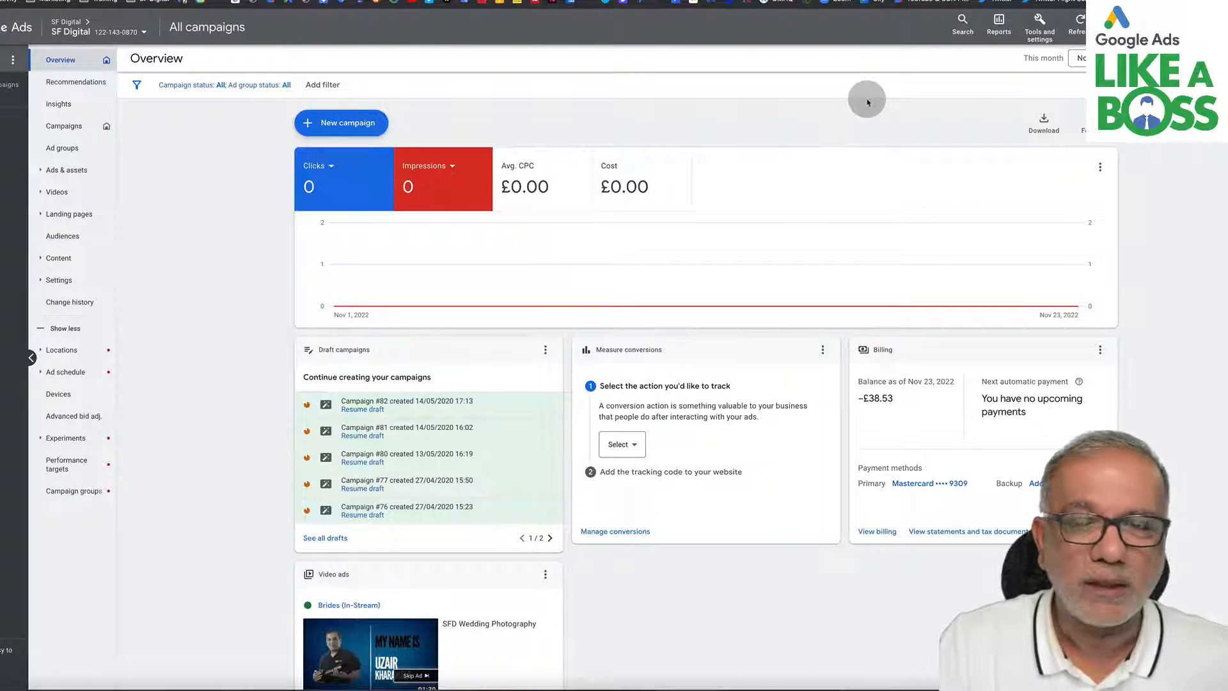
- Open the Keyword Planner and start the Discover new keywords tool
{"action": "left_click", "coordinate": [1040, 30]}
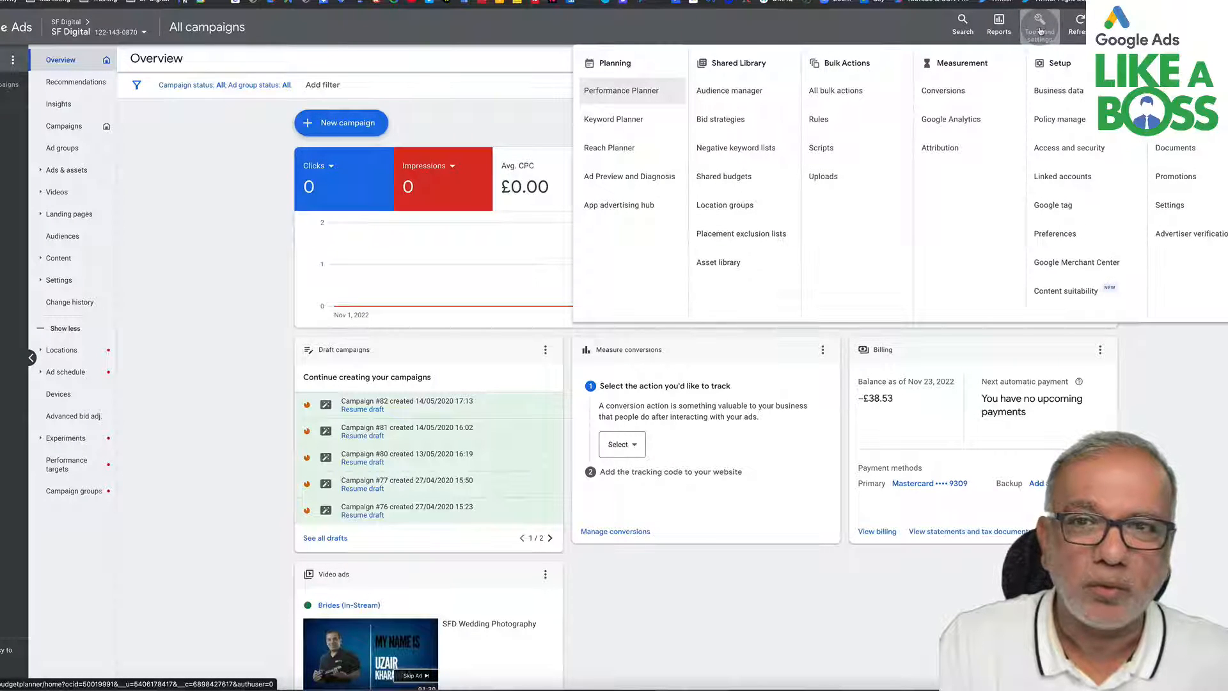
{"action": "left_click", "coordinate": [622, 123]}
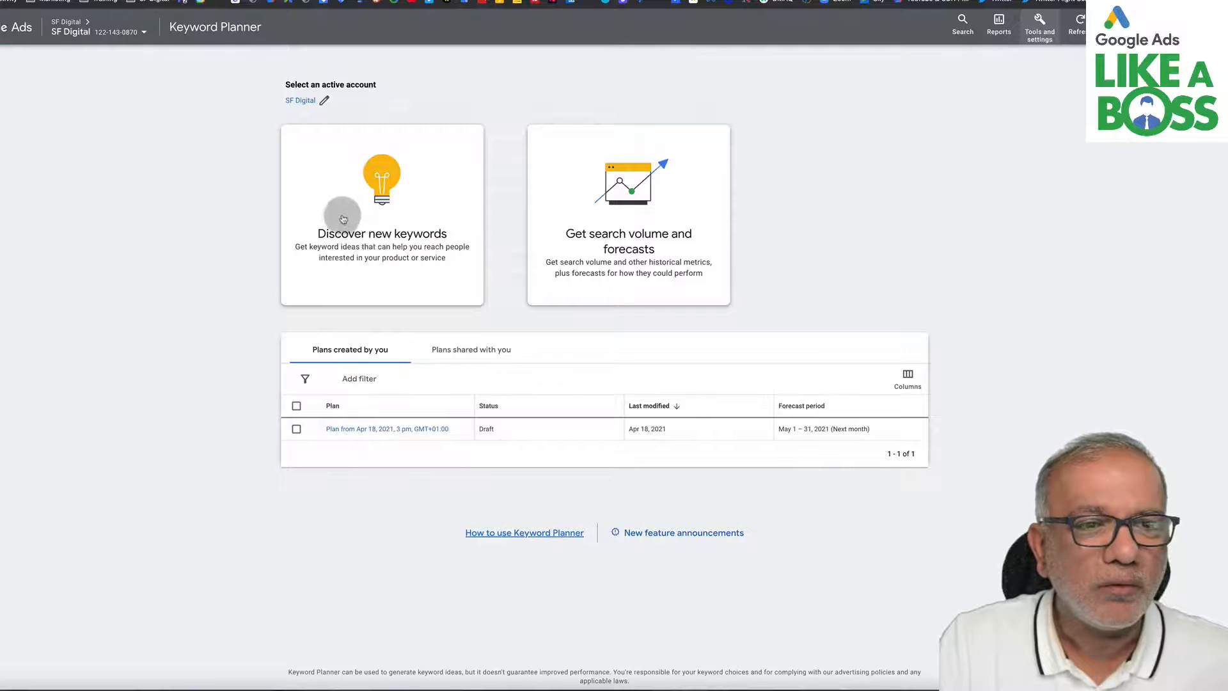
{"action": "left_click", "coordinate": [393, 241]}
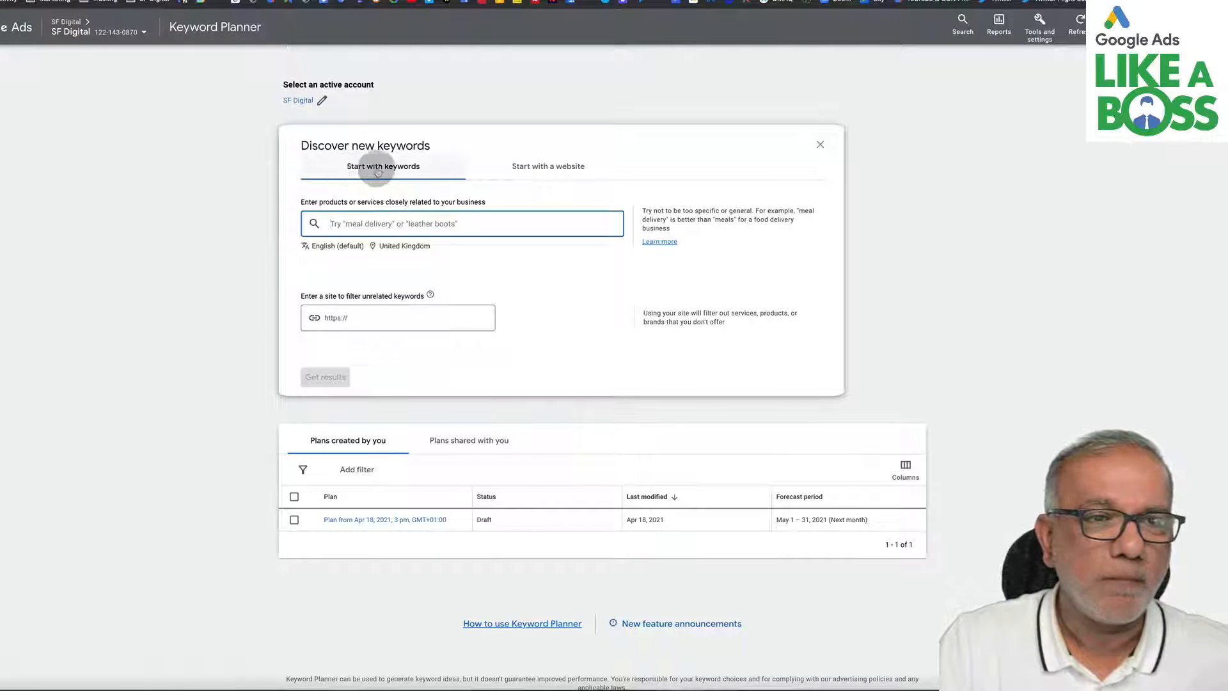
- Get keyword ideas starting with keywords for "dentist near me"
{"action": "left_click", "coordinate": [582, 165]}
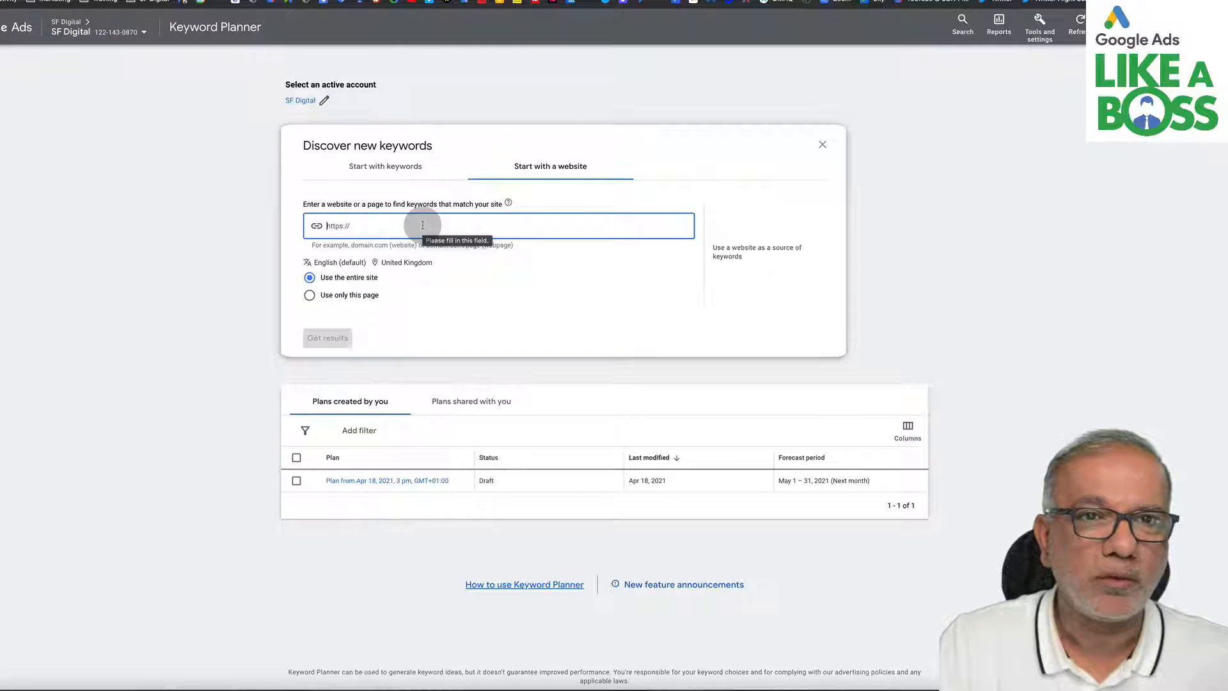
{"action": "left_click", "coordinate": [377, 168]}
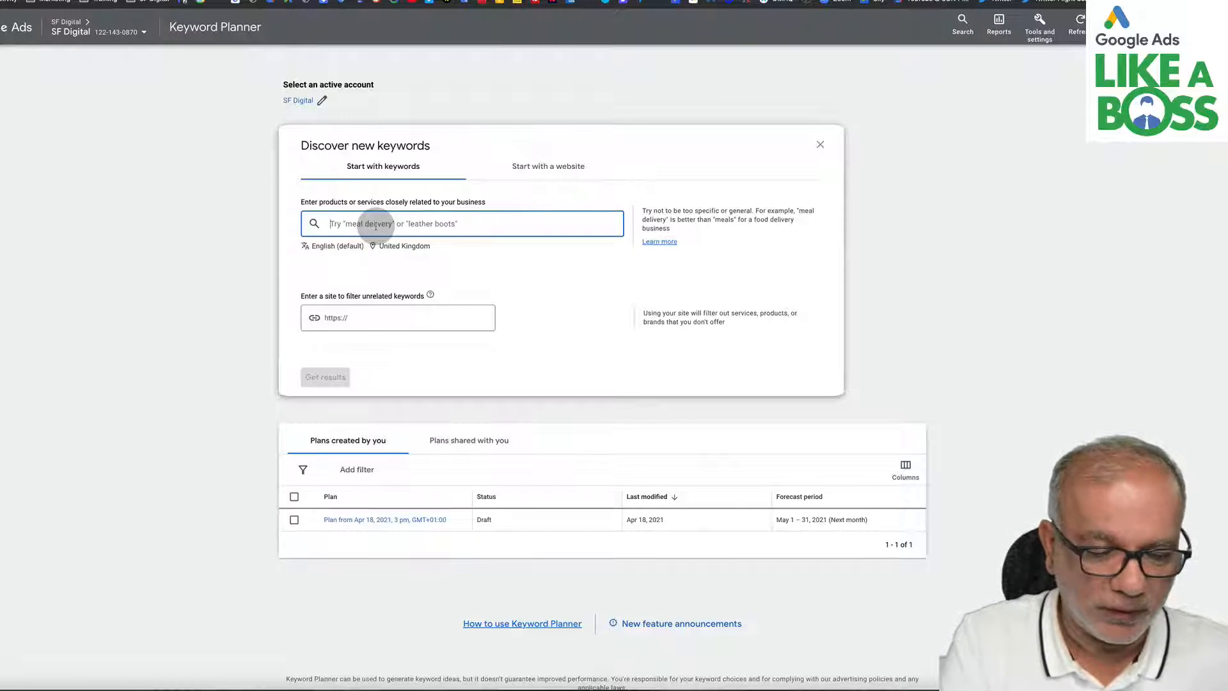
{"action": "type", "text": "dentist "}
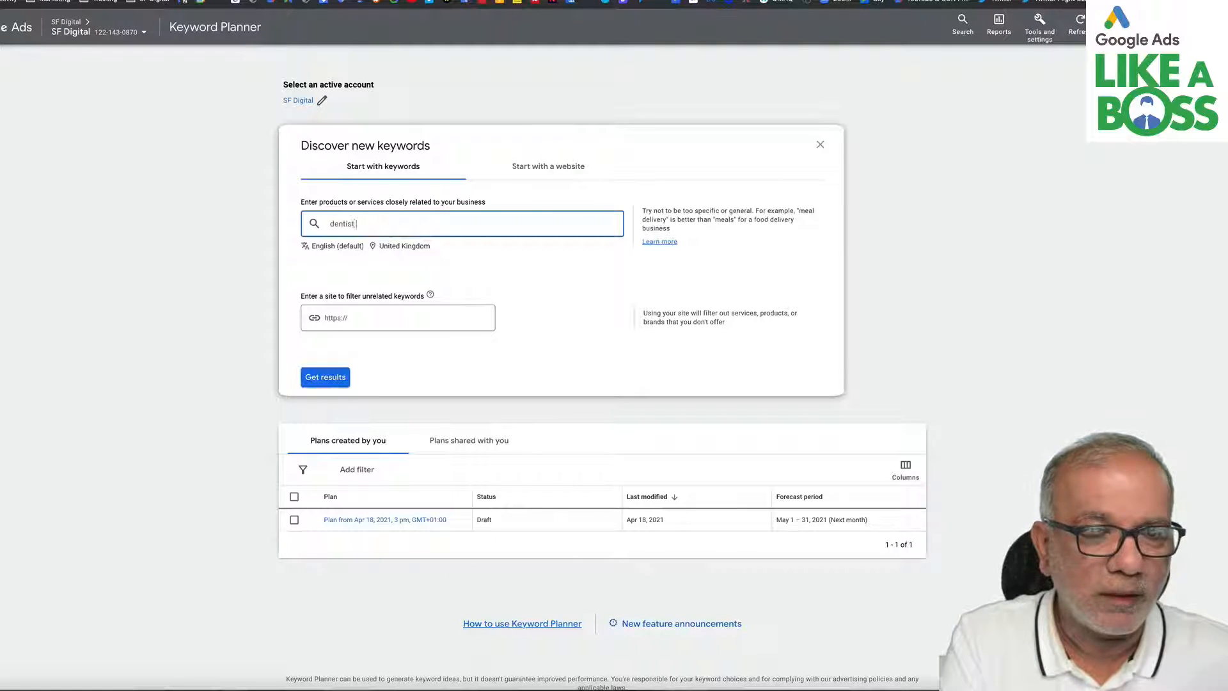
{"action": "type", "text": "near me"}
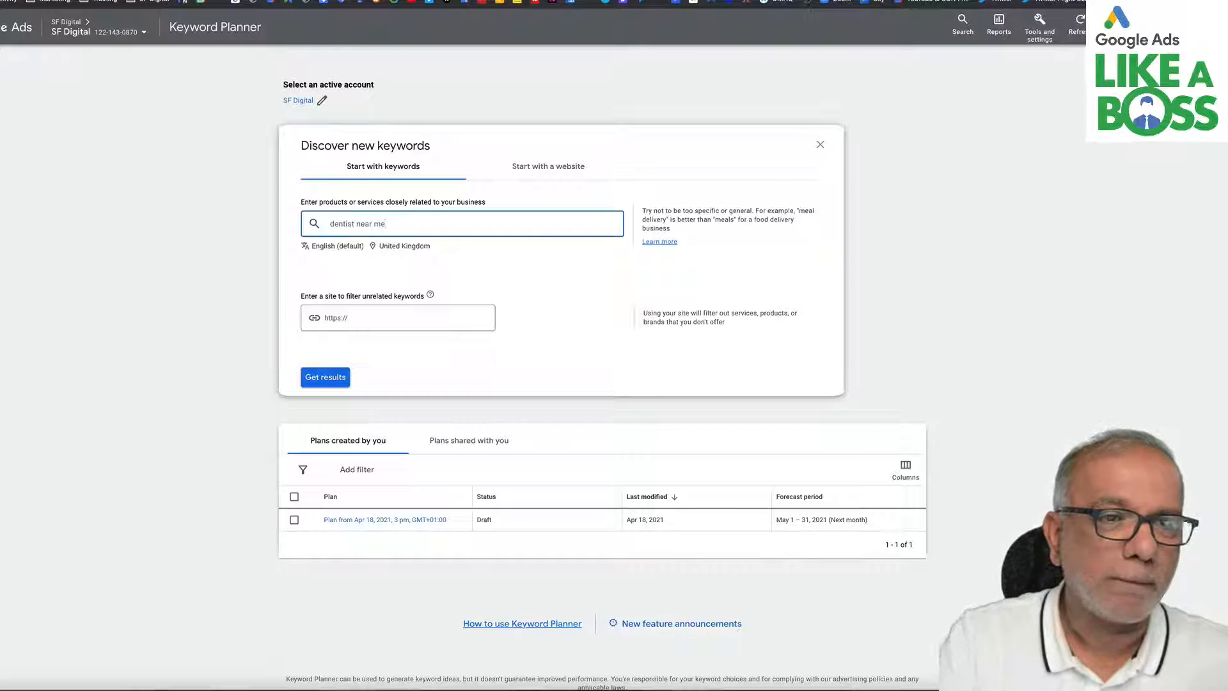
{"action": "left_click", "coordinate": [331, 374]}
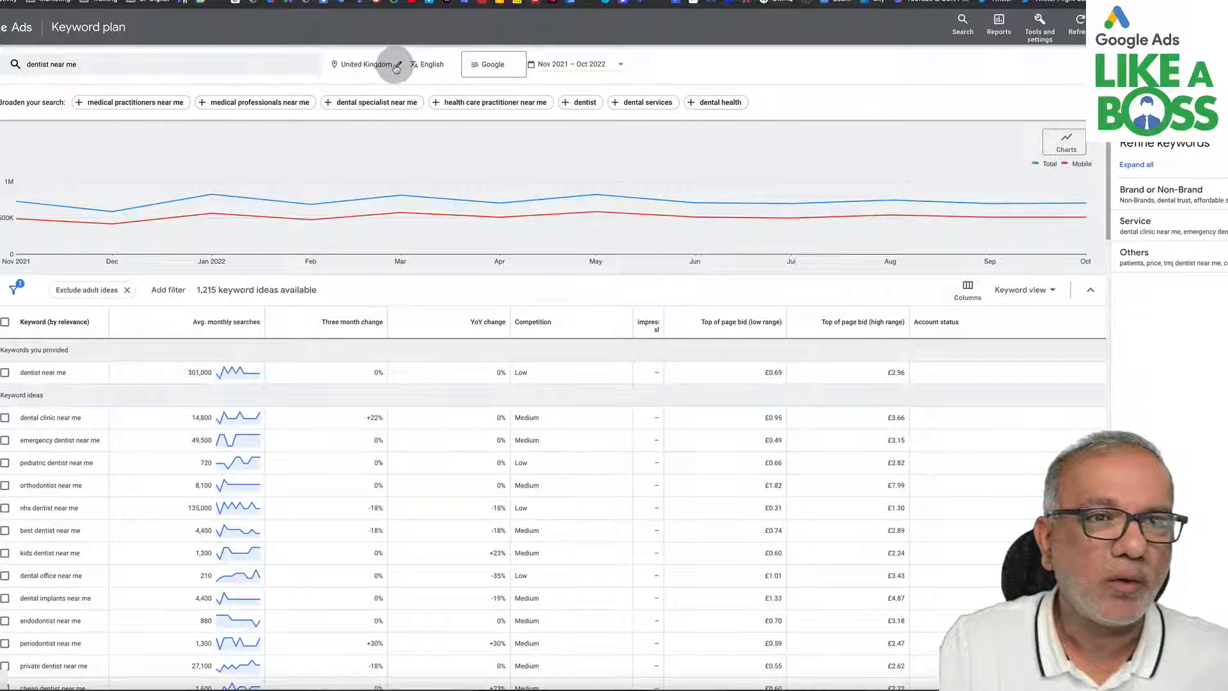
- Replace the United Kingdom location target with Milton Keynes, England
{"action": "left_click", "coordinate": [369, 66]}
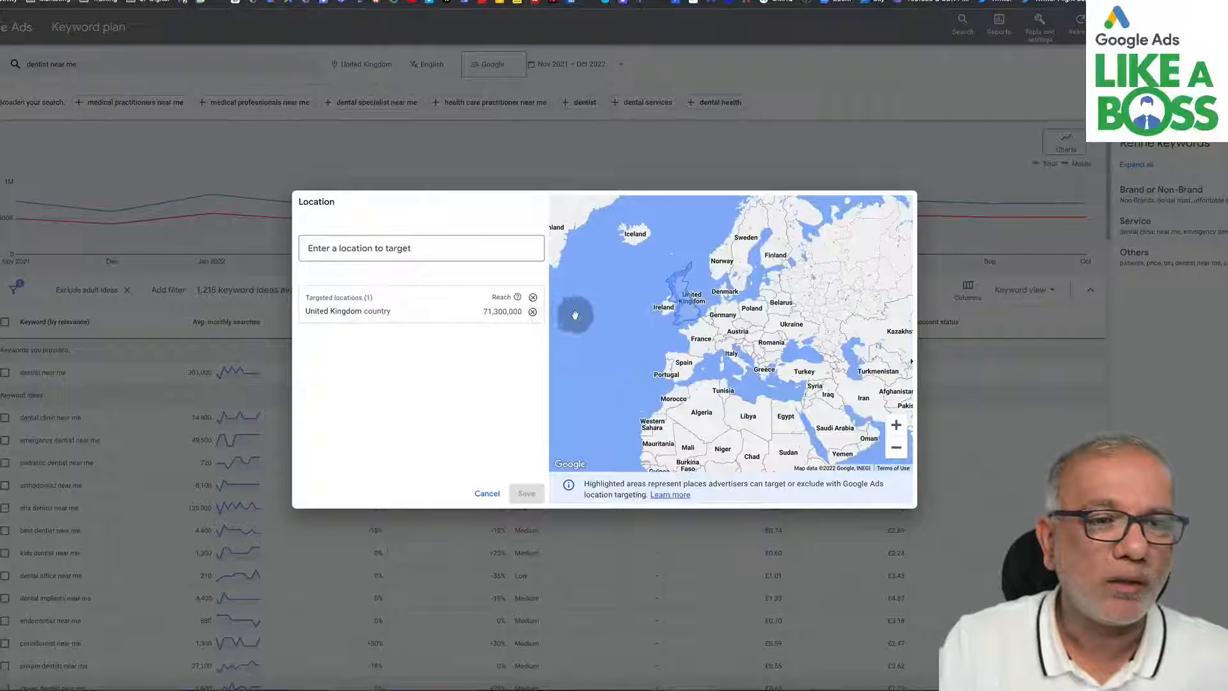
{"action": "left_click", "coordinate": [533, 312]}
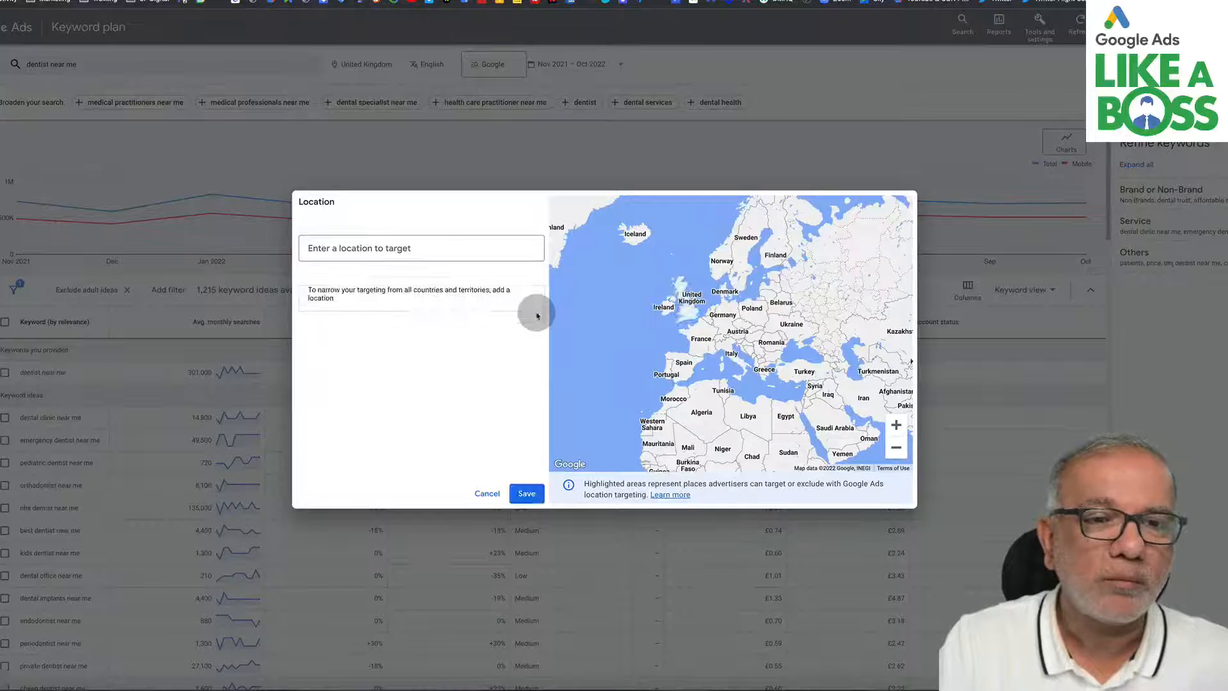
{"action": "left_click", "coordinate": [382, 251]}
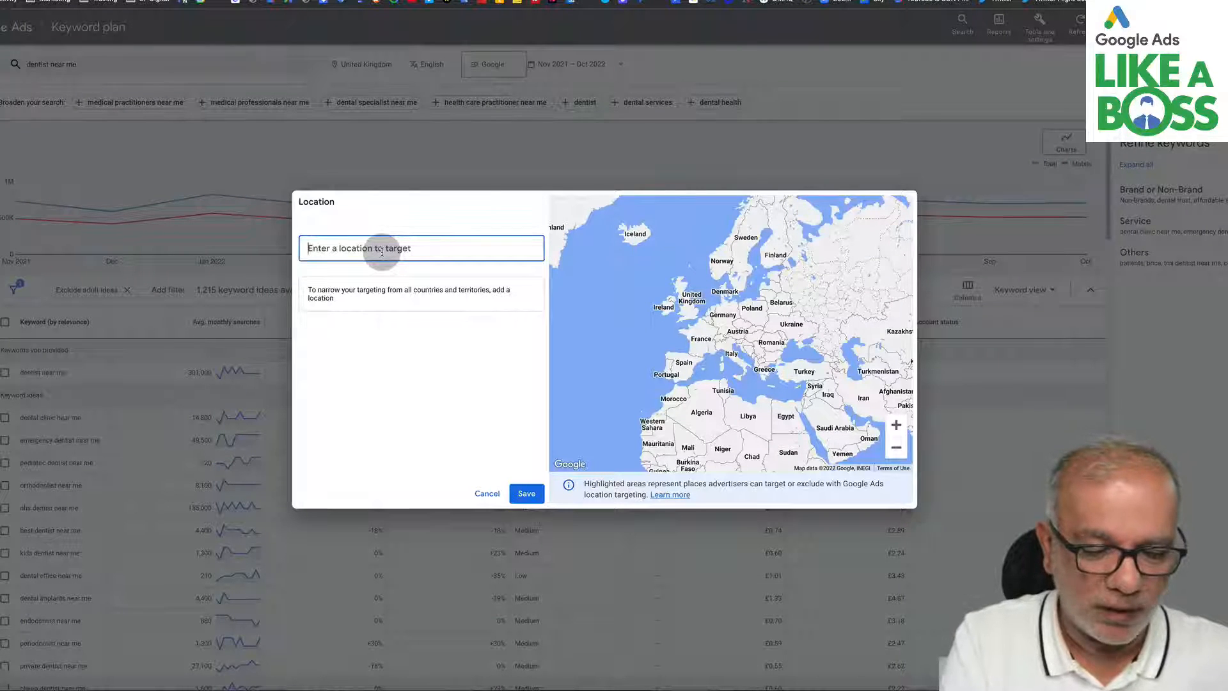
{"action": "type", "text": "milton"}
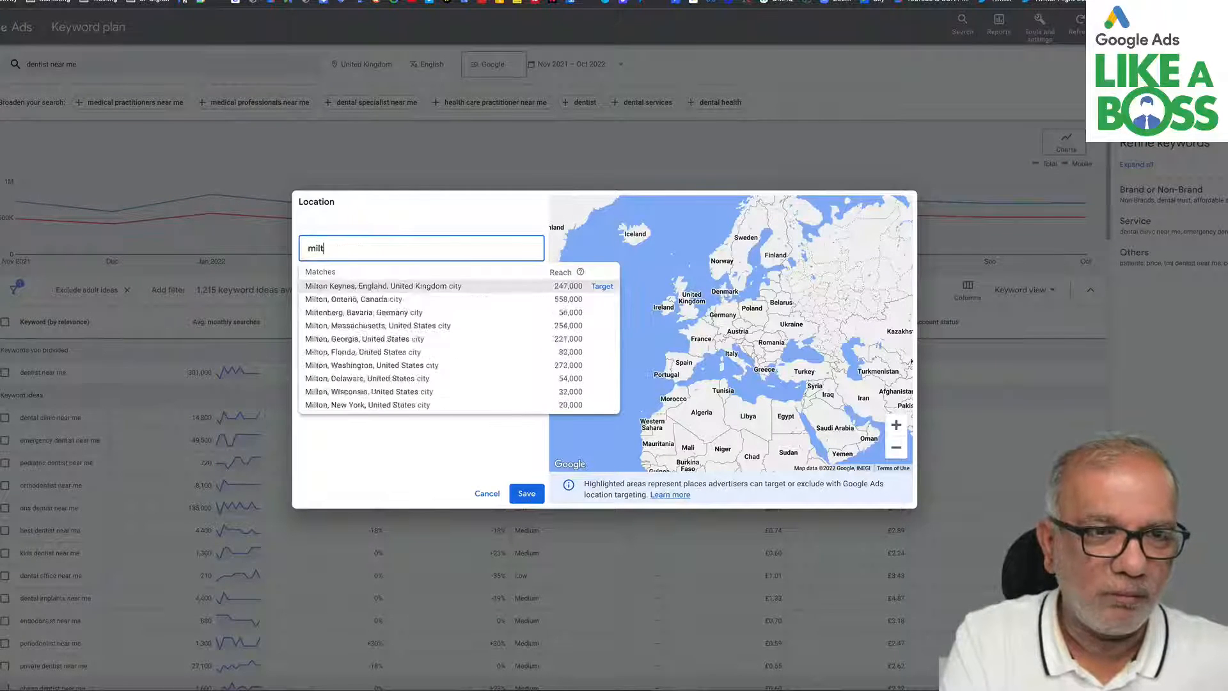
{"action": "left_click", "coordinate": [600, 286]}
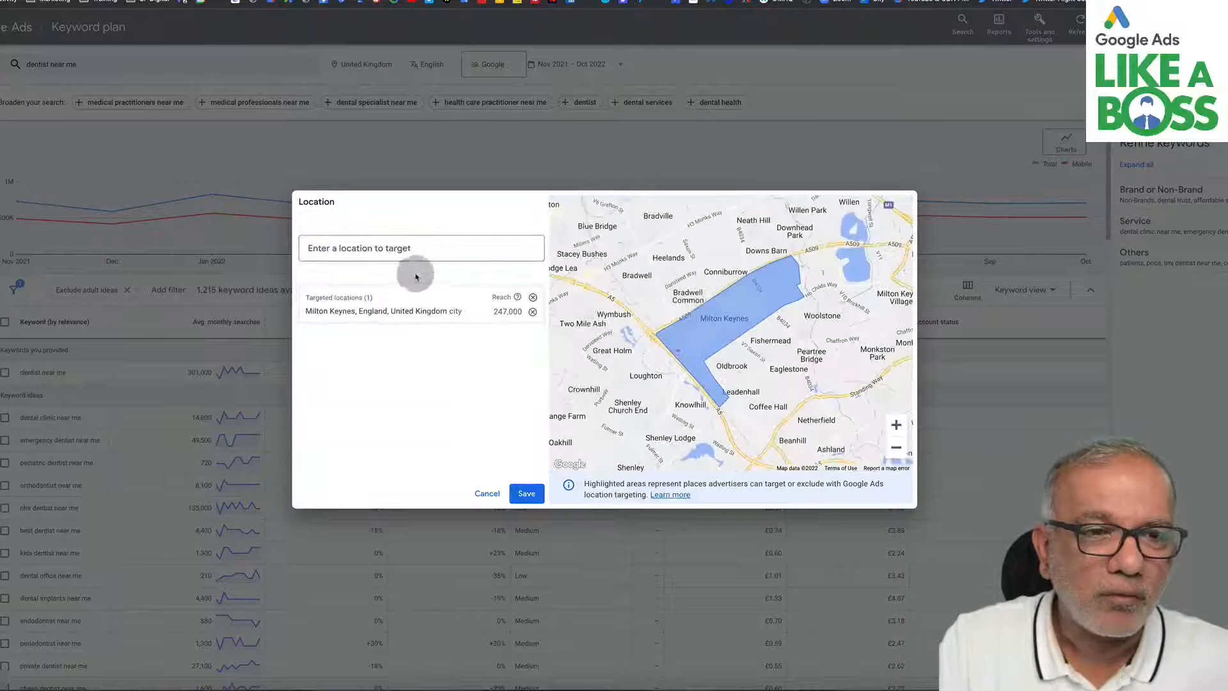
- Add Leighton Buzzard, England as another targeted location
{"action": "left_click", "coordinate": [388, 247]}
{"action": "type", "text": "leighton"}
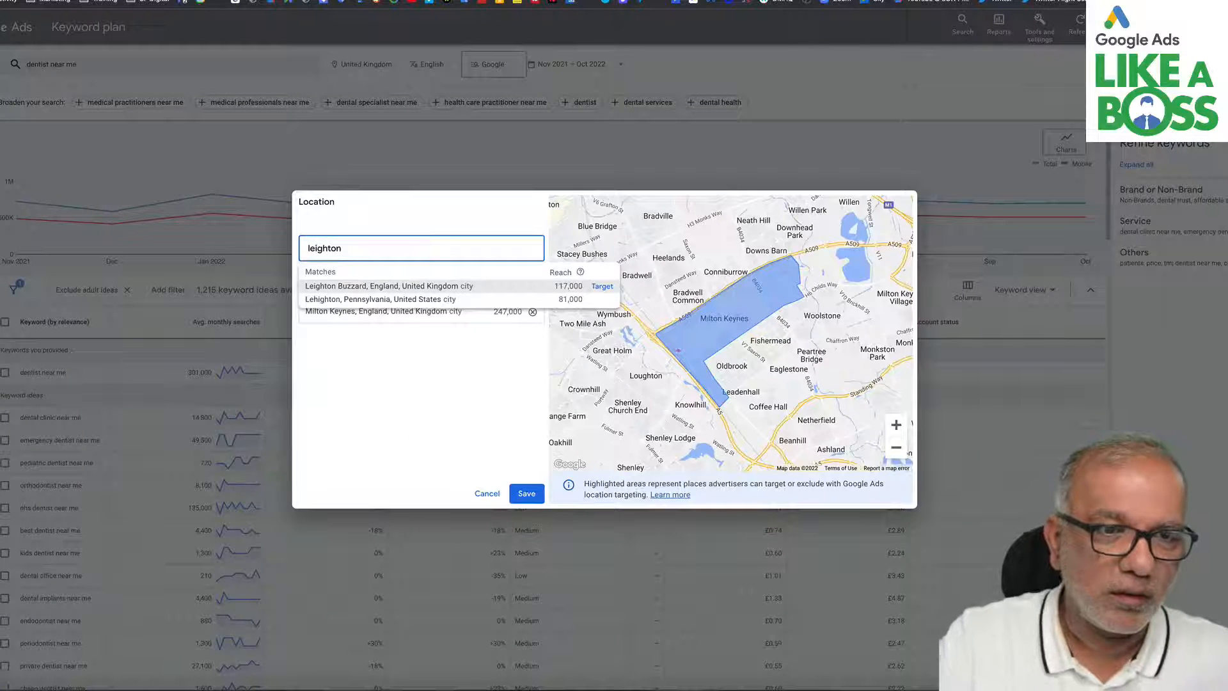
{"action": "left_click", "coordinate": [601, 285]}
- Add Hemel Hempstead, England as a targeted location and save the locations
{"action": "left_click", "coordinate": [392, 246]}
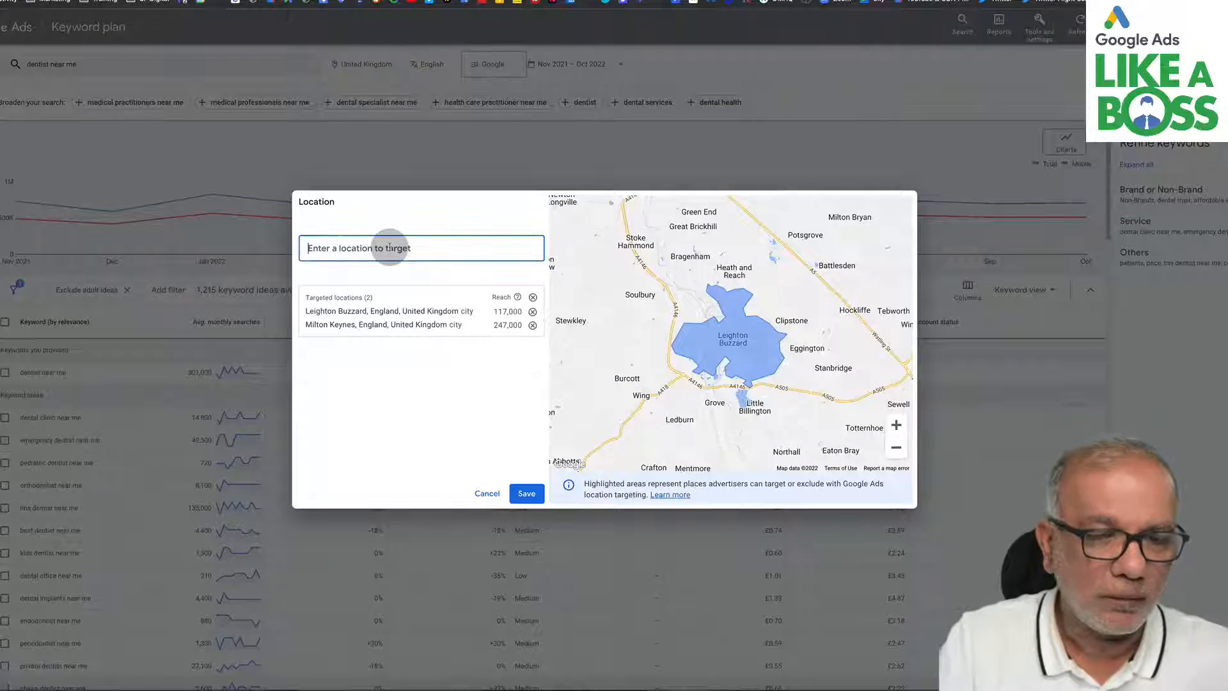
{"action": "type", "text": "hemel"}
{"action": "left_click", "coordinate": [602, 286]}
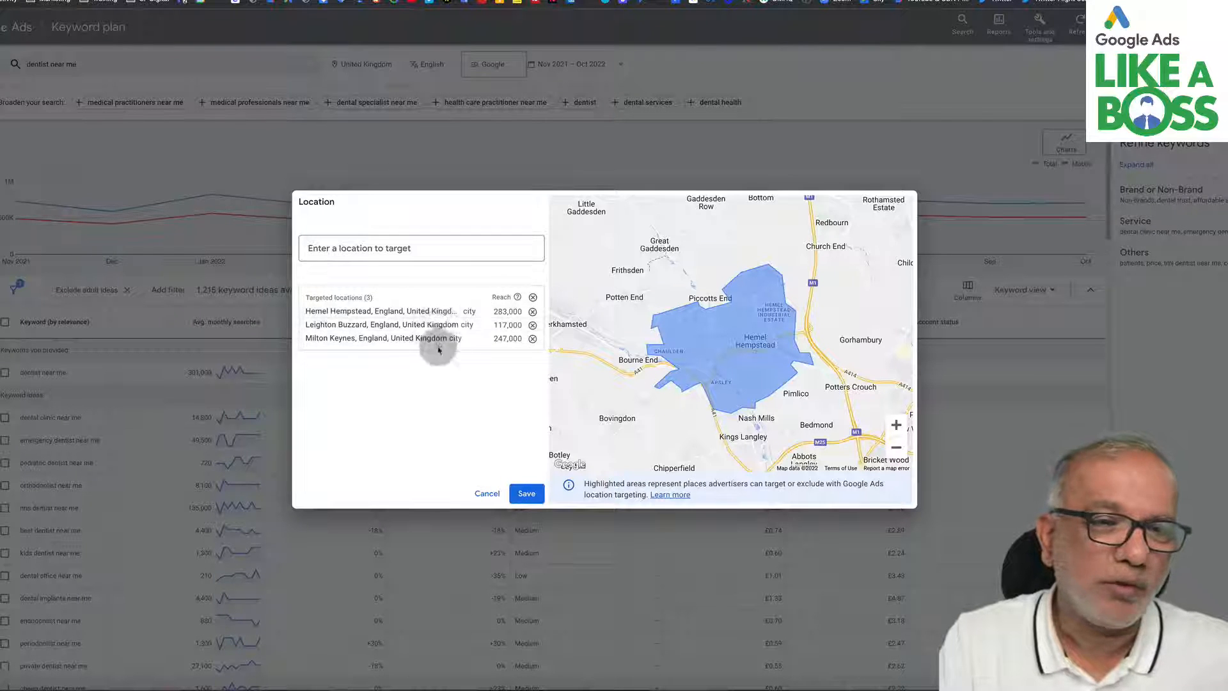
{"action": "left_click", "coordinate": [527, 495]}
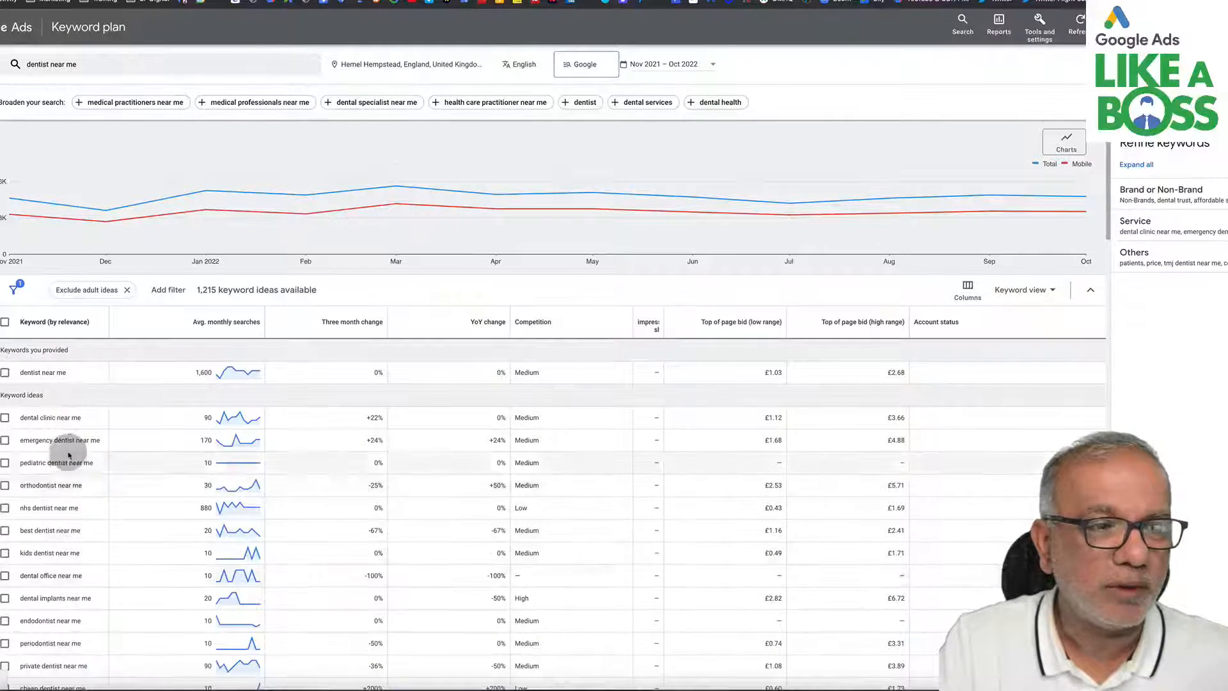
- Sort the keyword ideas by average monthly searches
{"action": "scroll", "coordinate": [68, 452], "scroll_direction": "down", "scroll_amount": 10}
{"action": "scroll", "coordinate": [68, 453], "scroll_direction": "down", "scroll_amount": 5}
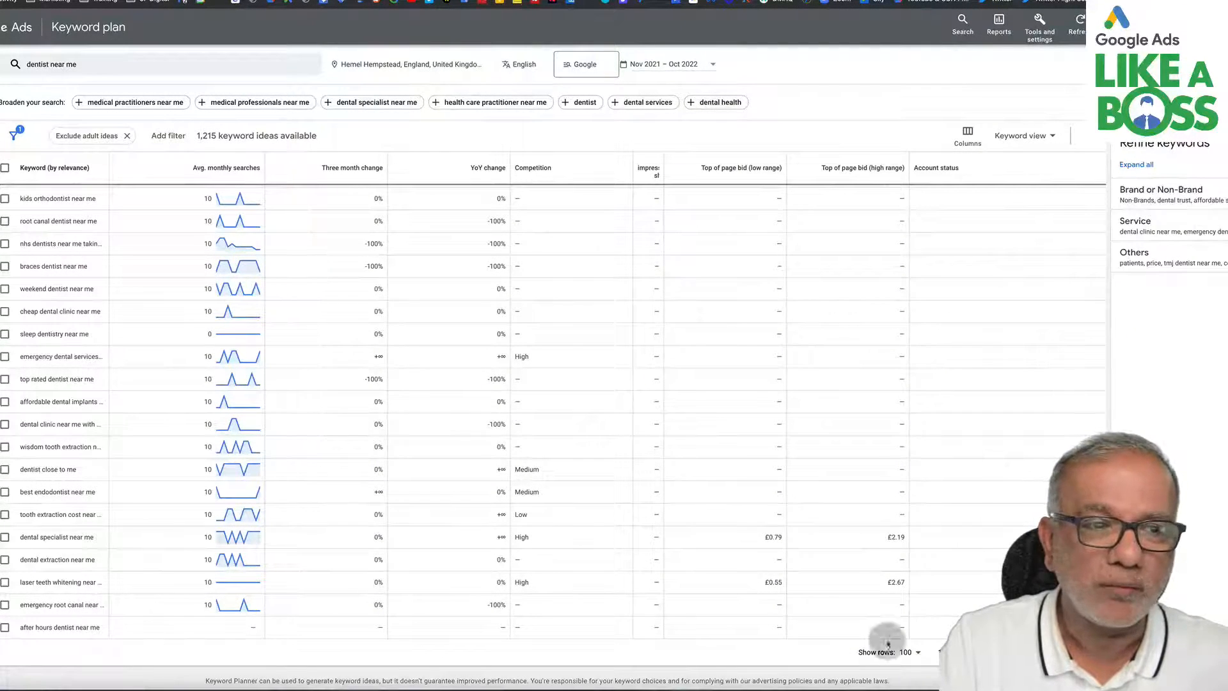
{"action": "scroll", "coordinate": [349, 492], "scroll_direction": "up", "scroll_amount": 20}
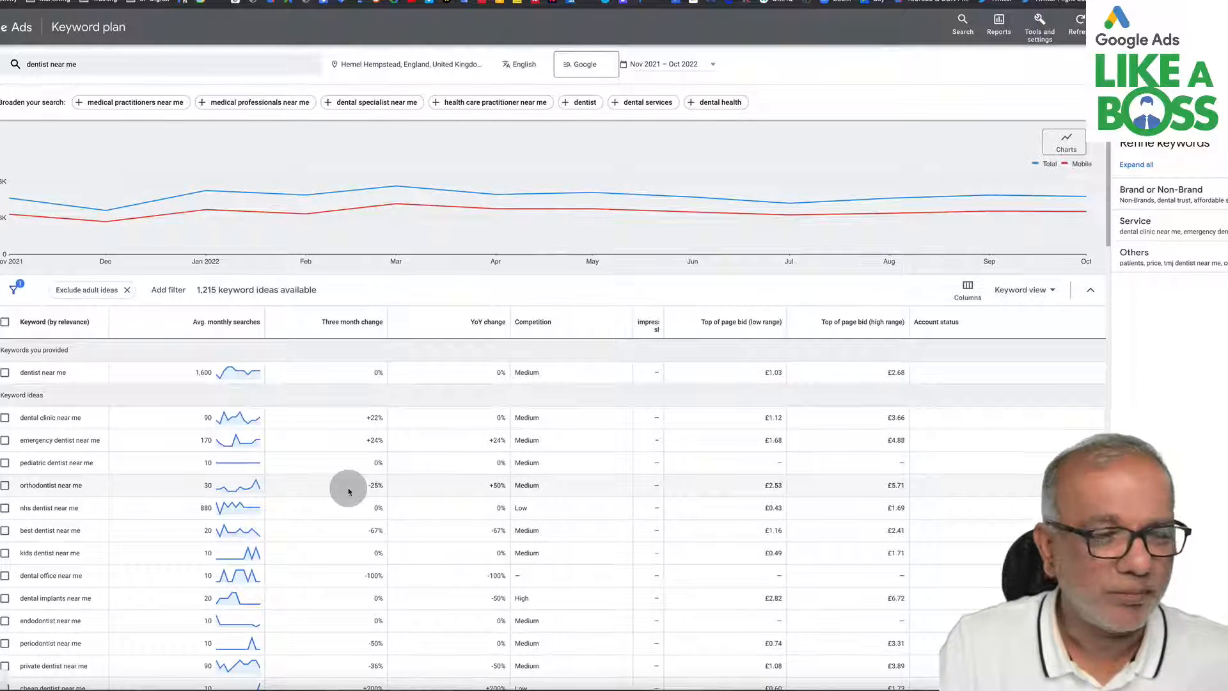
{"action": "left_click", "coordinate": [203, 322]}
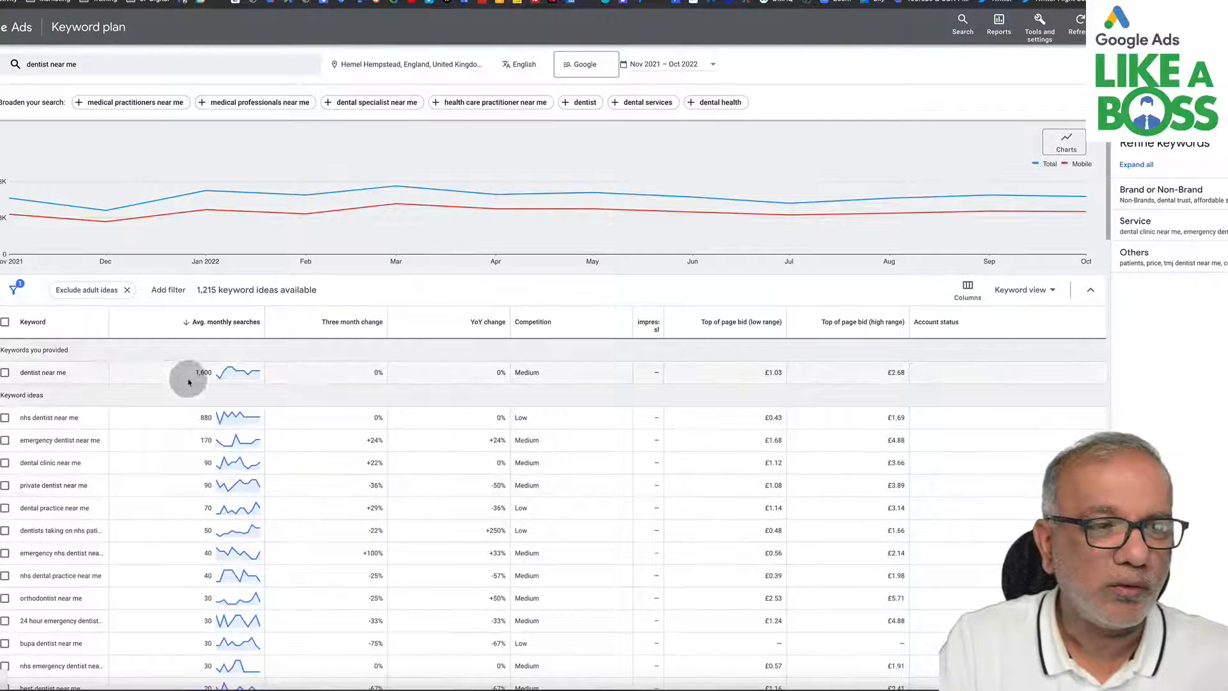
- Select the provided keyword "dentist near me" and widen the Keyword column
{"action": "left_click", "coordinate": [6, 373]}
{"action": "scroll", "coordinate": [12, 524], "scroll_direction": "down", "scroll_amount": 1}
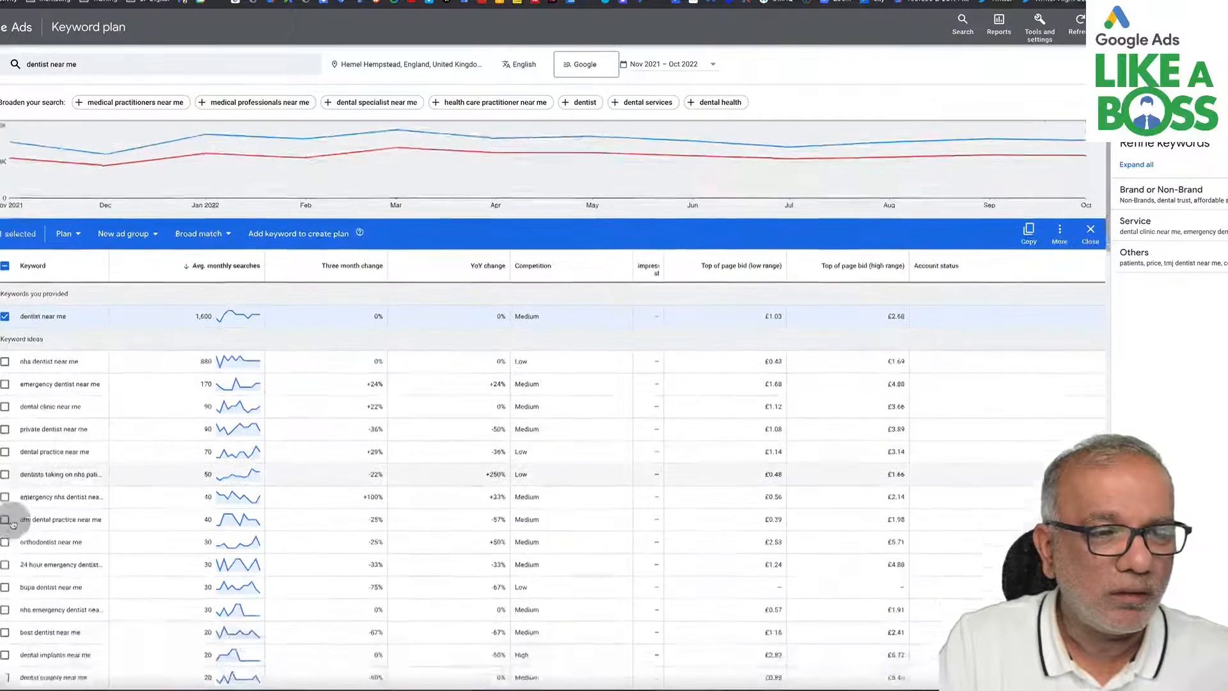
{"action": "scroll", "coordinate": [13, 524], "scroll_direction": "down", "scroll_amount": 1}
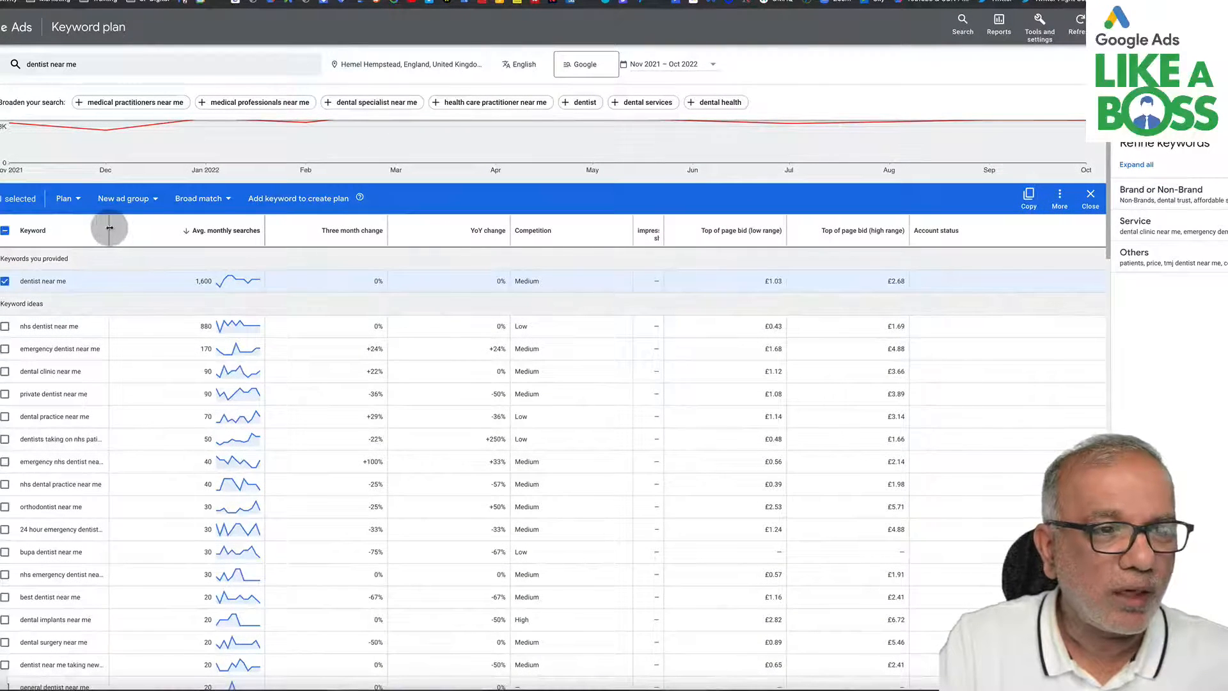
{"action": "left_click_drag", "start_coordinate": [109, 228], "coordinate": [147, 228]}
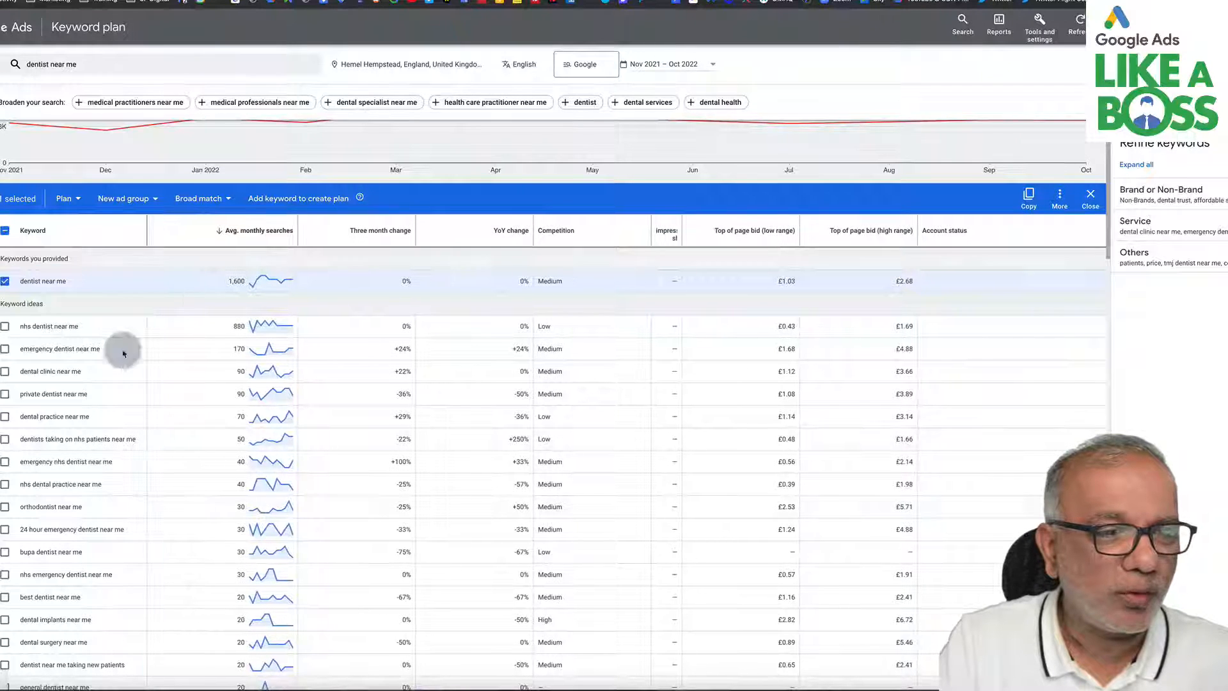
- Select nine top keyword ideas, from "nhs dentist near me" through "24 hour emergency dentist near me", skipping "nhs dental practice near me"
{"action": "left_click", "coordinate": [6, 326]}
{"action": "left_click", "coordinate": [5, 348]}
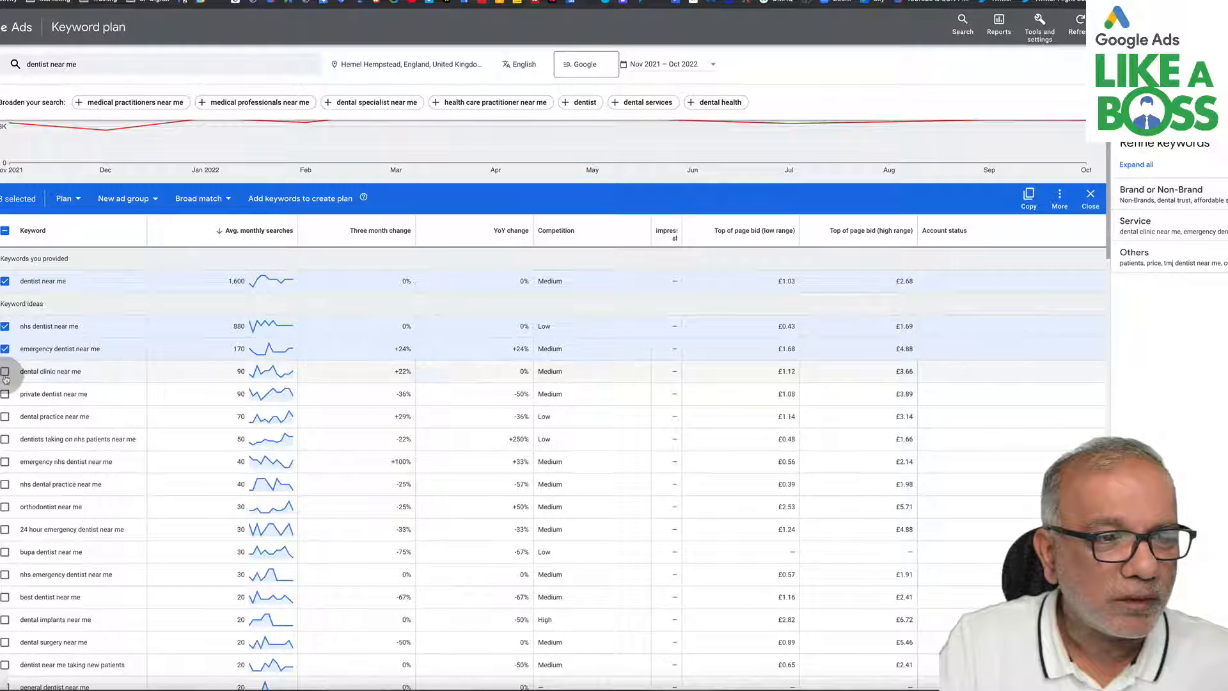
{"action": "left_click", "coordinate": [5, 372]}
{"action": "left_click", "coordinate": [5, 394]}
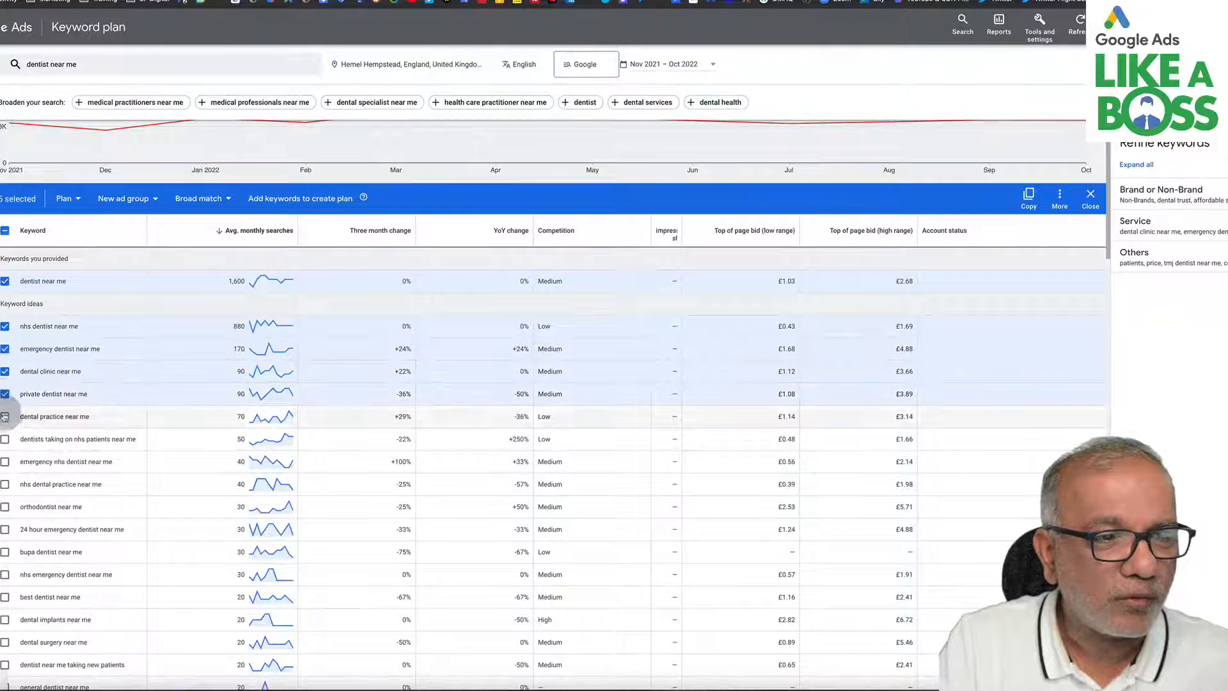
{"action": "left_click", "coordinate": [5, 417]}
{"action": "left_click", "coordinate": [5, 438]}
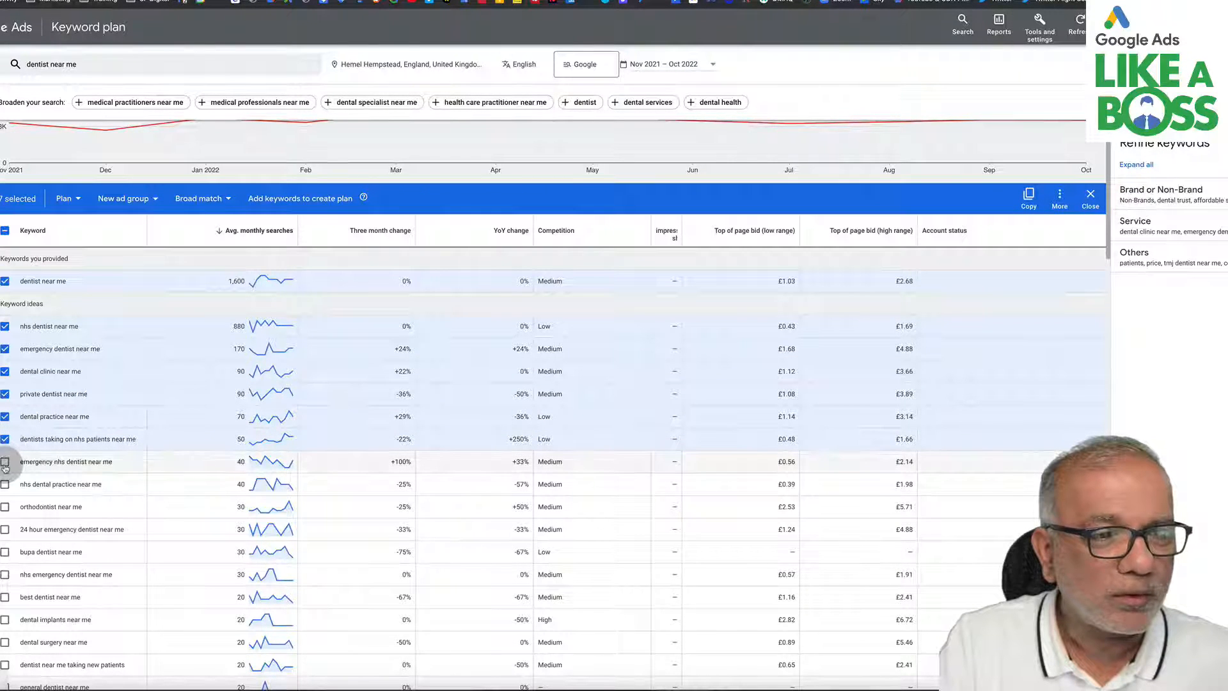
{"action": "left_click", "coordinate": [5, 461]}
{"action": "left_click", "coordinate": [5, 507]}
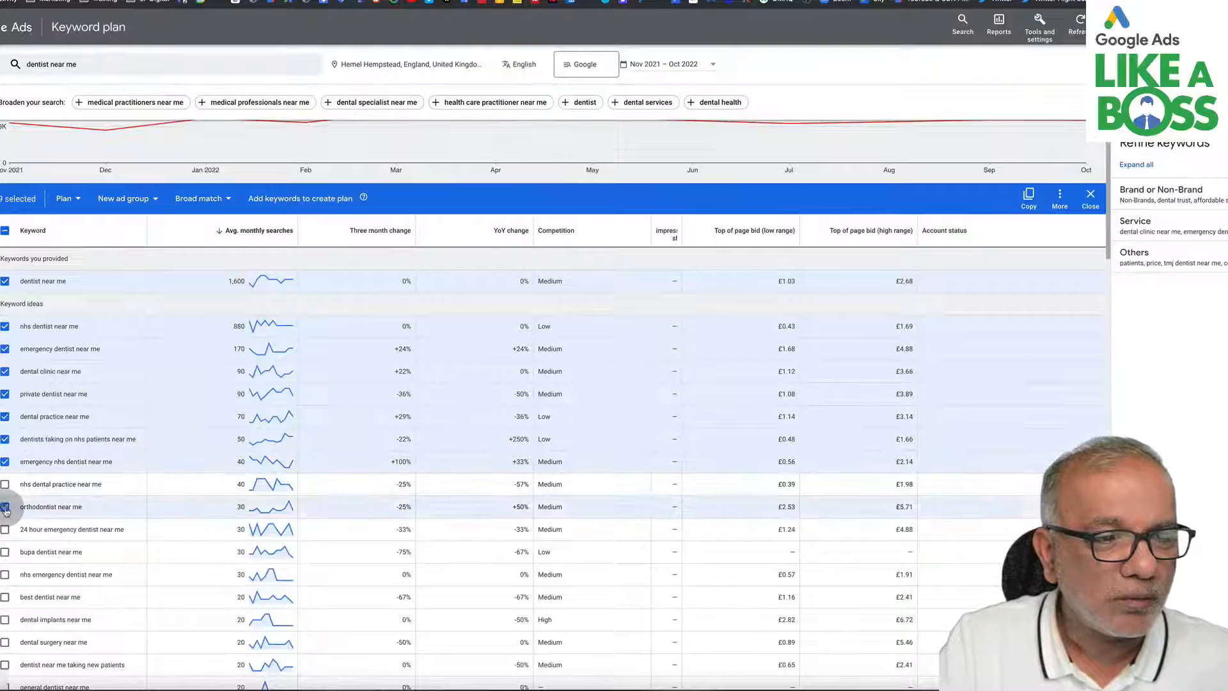
{"action": "left_click", "coordinate": [5, 529]}
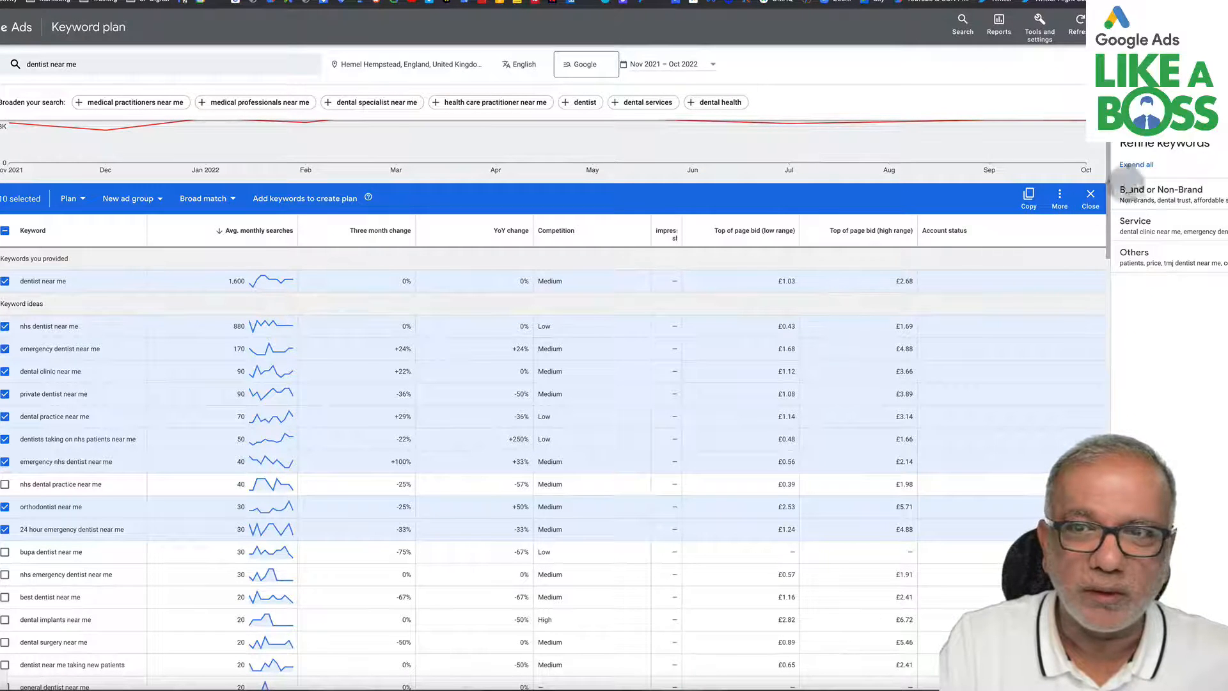
- Examine the Brand or Non-Brand and Service groups in the Refine keywords panel
{"action": "left_click", "coordinate": [1167, 194]}
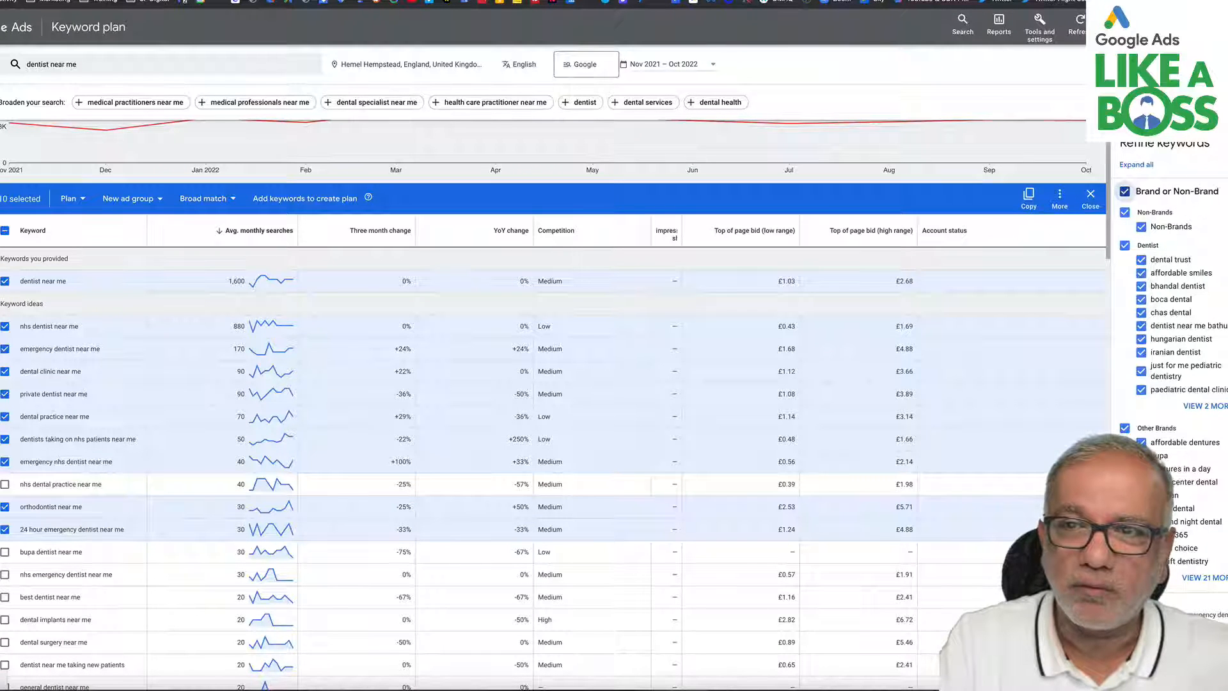
{"action": "left_click", "coordinate": [1220, 191]}
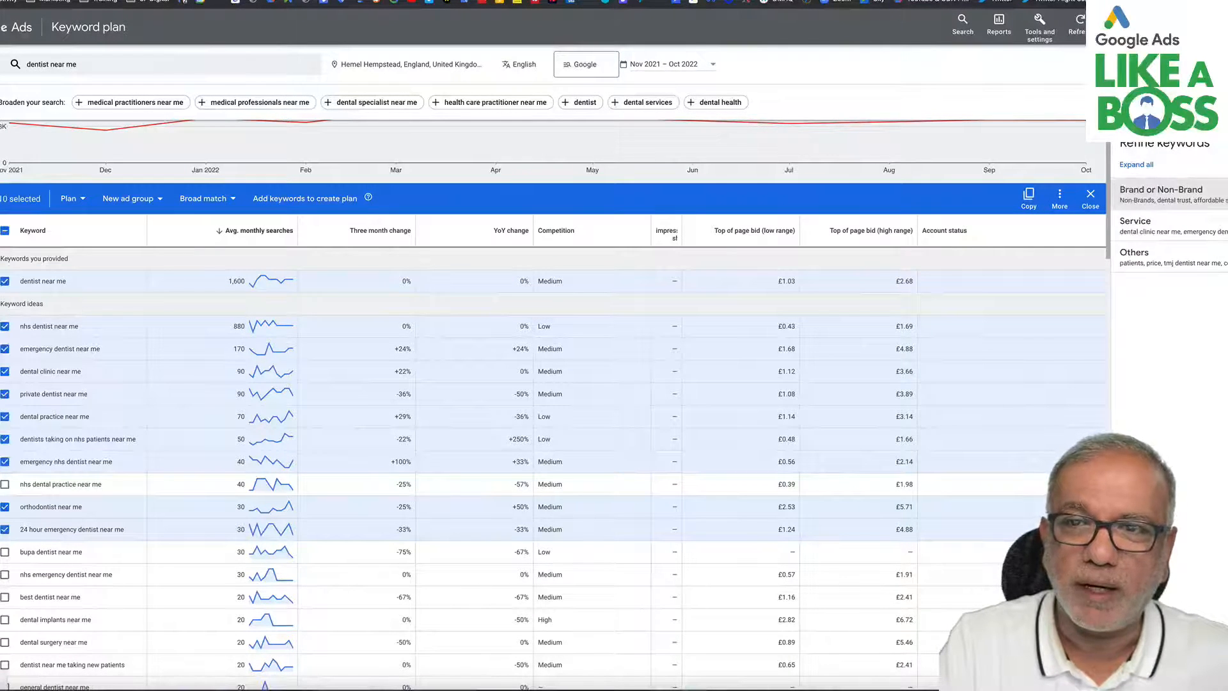
{"action": "left_click", "coordinate": [1161, 190]}
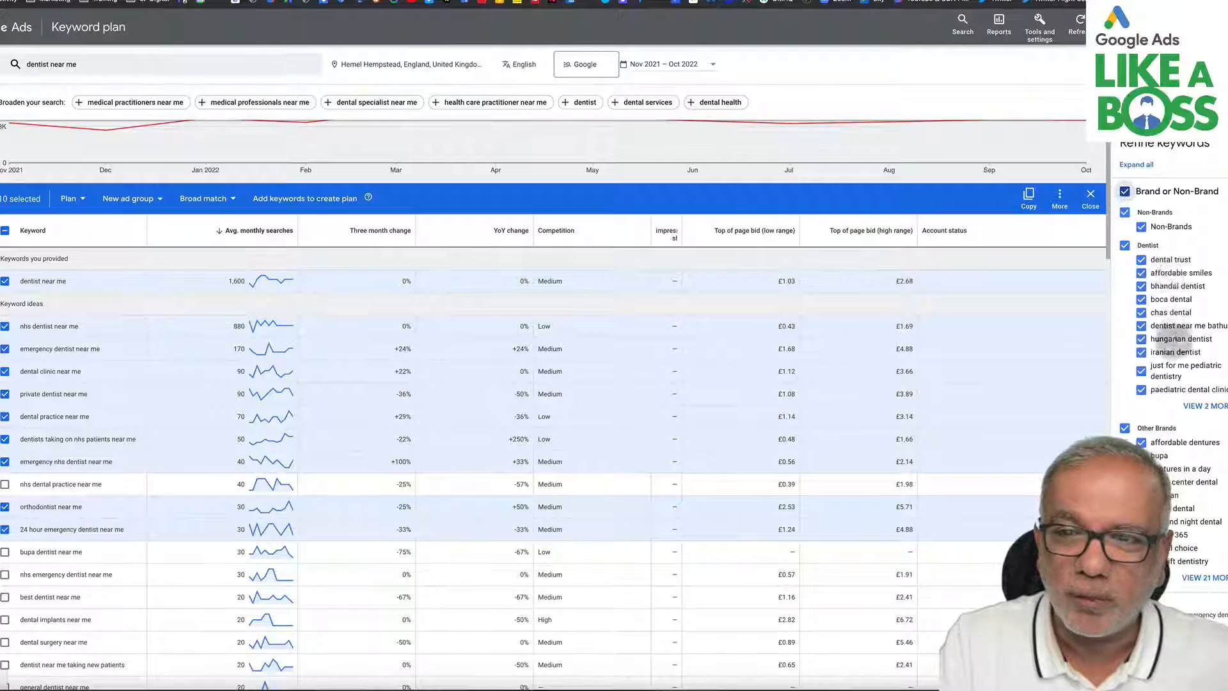
{"action": "left_click", "coordinate": [1207, 405]}
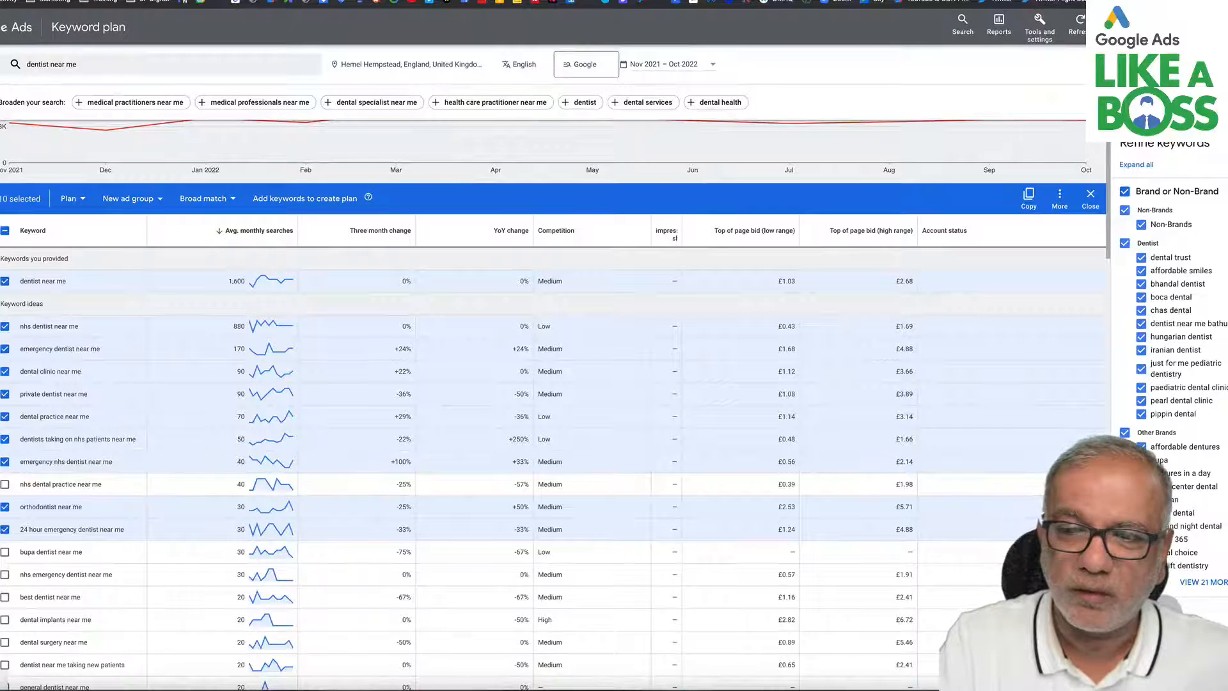
{"action": "scroll", "coordinate": [1176, 333], "scroll_direction": "down", "scroll_amount": 3}
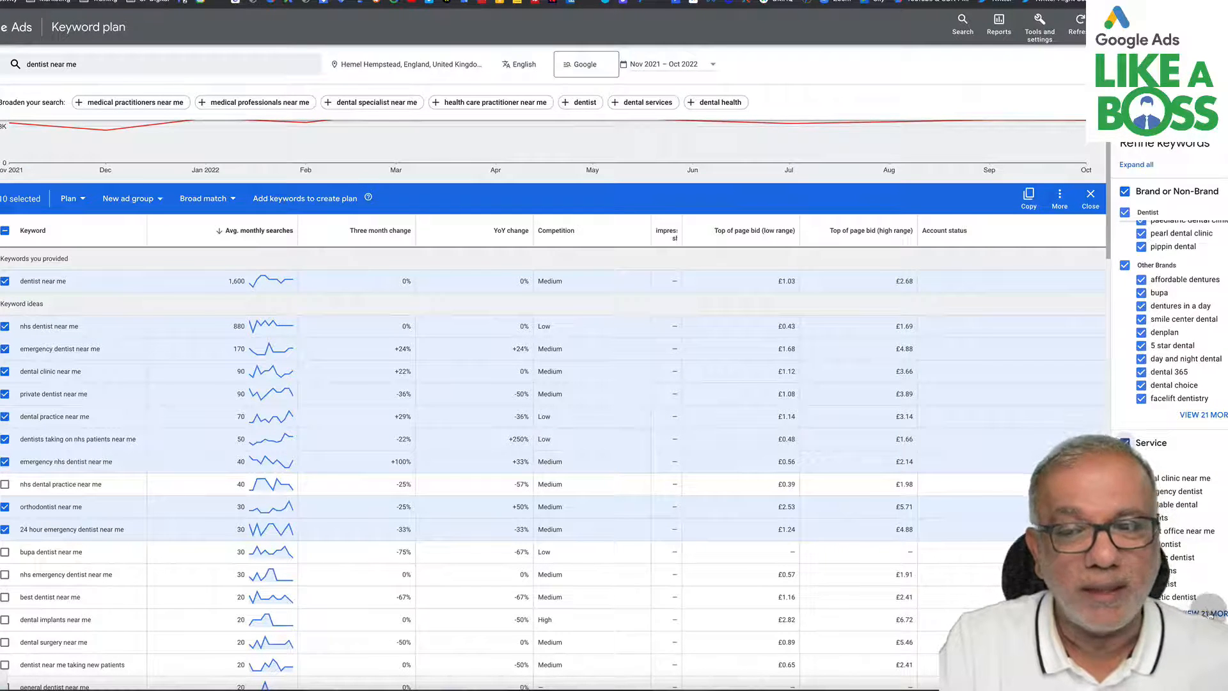
{"action": "scroll", "coordinate": [1209, 615], "scroll_direction": "down", "scroll_amount": 4}
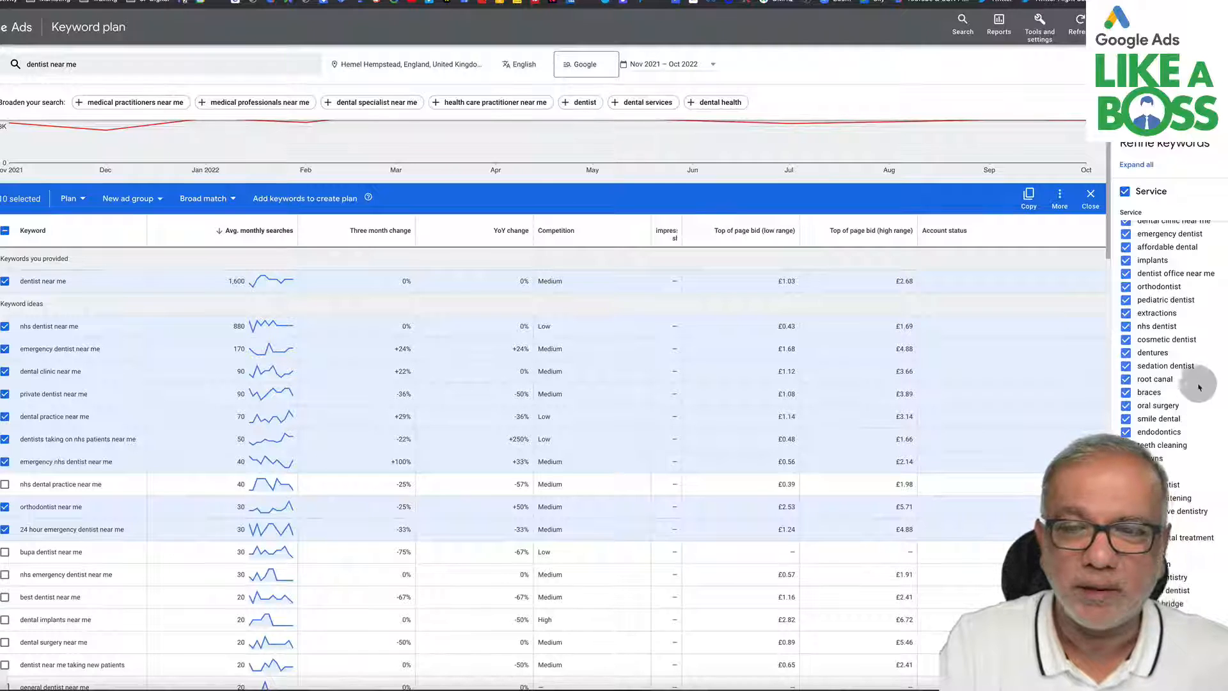
{"action": "scroll", "coordinate": [1195, 371], "scroll_direction": "up", "scroll_amount": 3}
{"action": "scroll", "coordinate": [1195, 370], "scroll_direction": "down", "scroll_amount": 3}
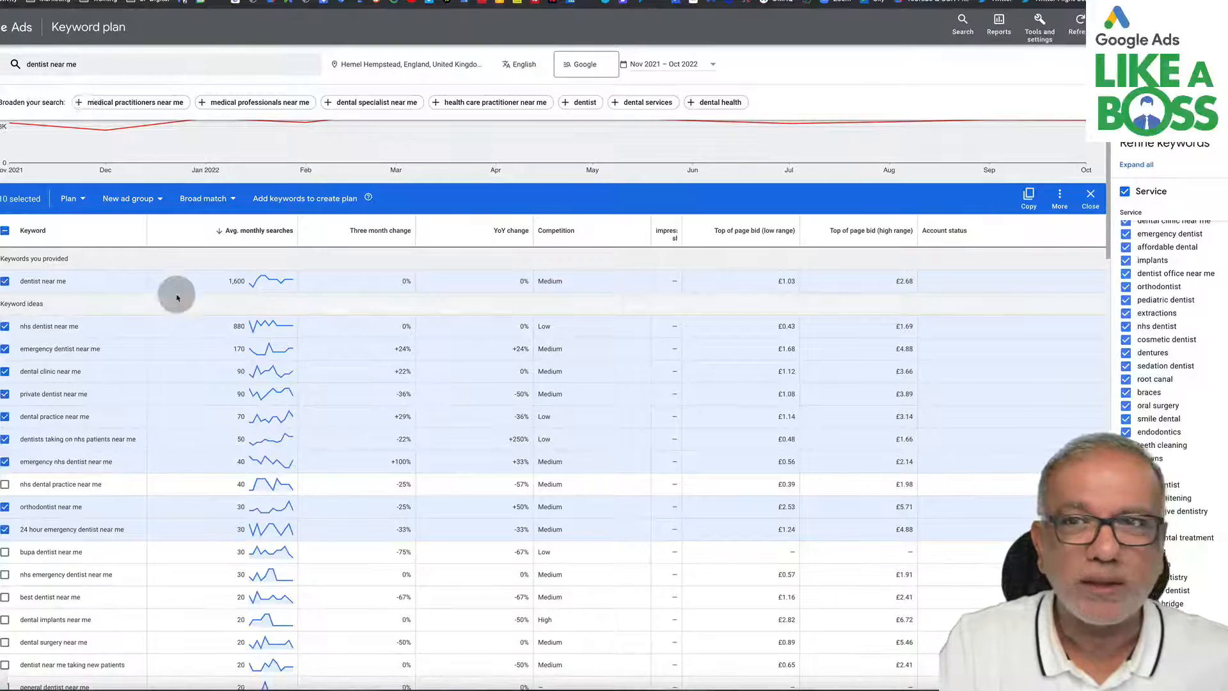
- Copy the ten selected keywords to the clipboard
{"action": "scroll", "coordinate": [177, 297], "scroll_direction": "up", "scroll_amount": 2}
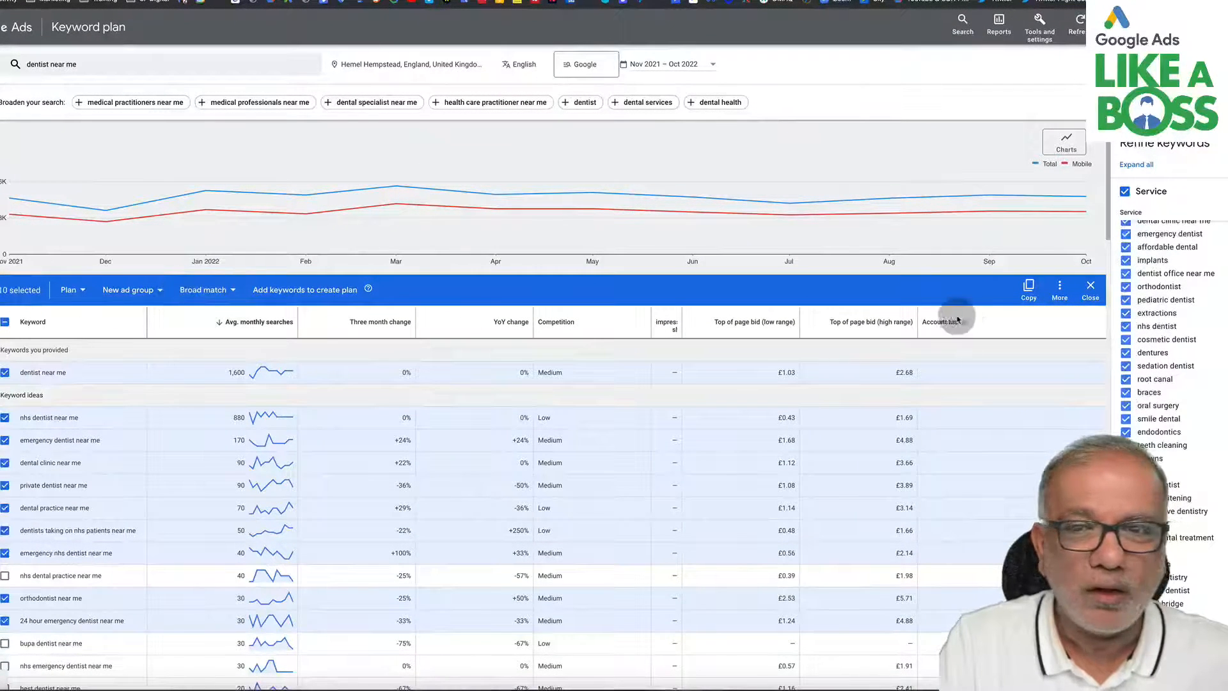
{"action": "left_click", "coordinate": [1029, 289]}
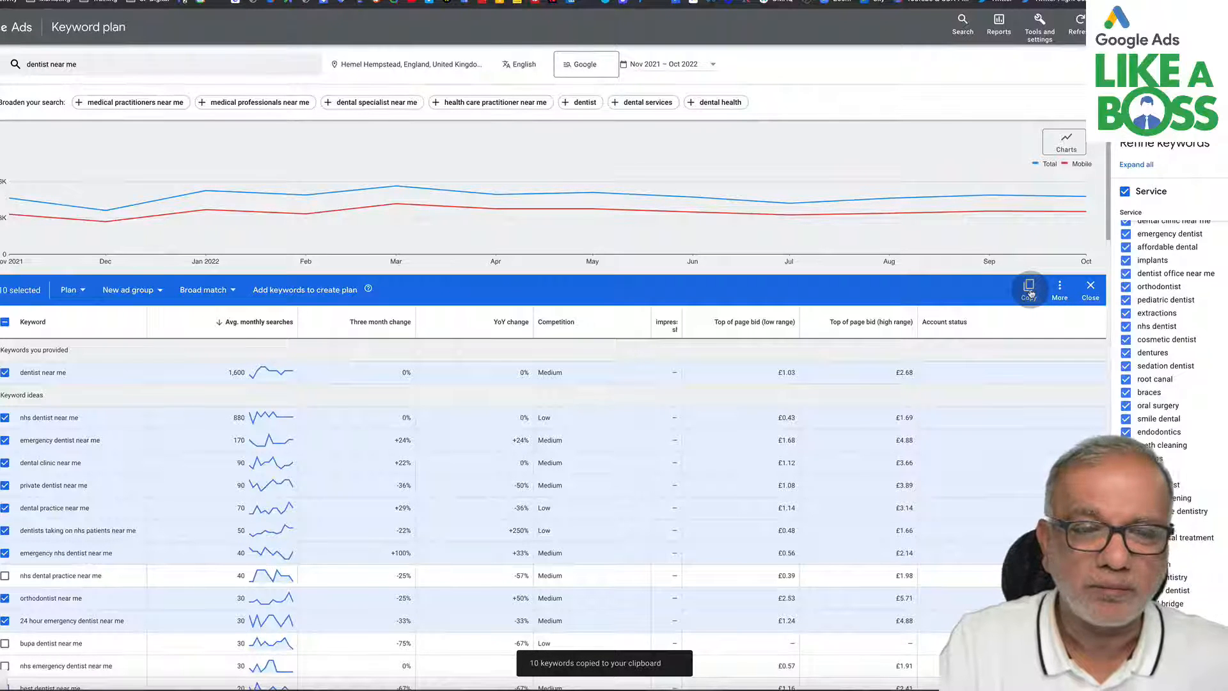
- Leave Keyword Planner and open the account's Campaigns overview
{"action": "left_click", "coordinate": [1036, 29]}
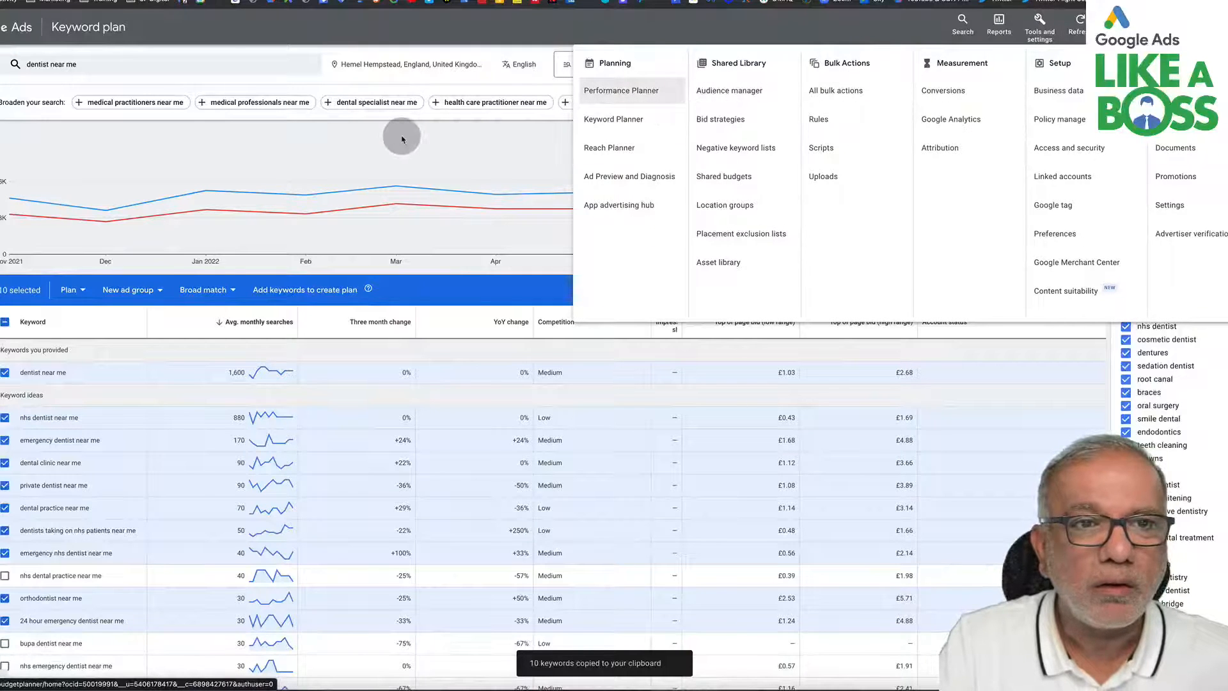
{"action": "left_click", "coordinate": [400, 207]}
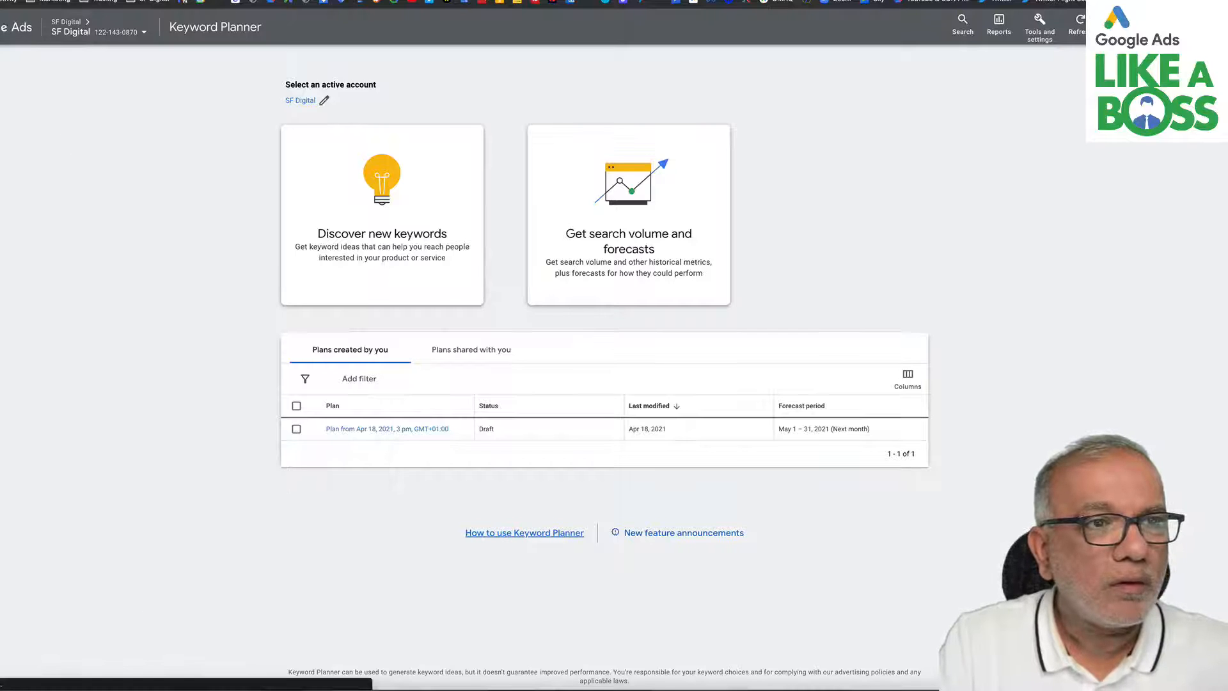
{"action": "left_click", "coordinate": [13, 27]}
{"action": "left_click", "coordinate": [46, 128]}
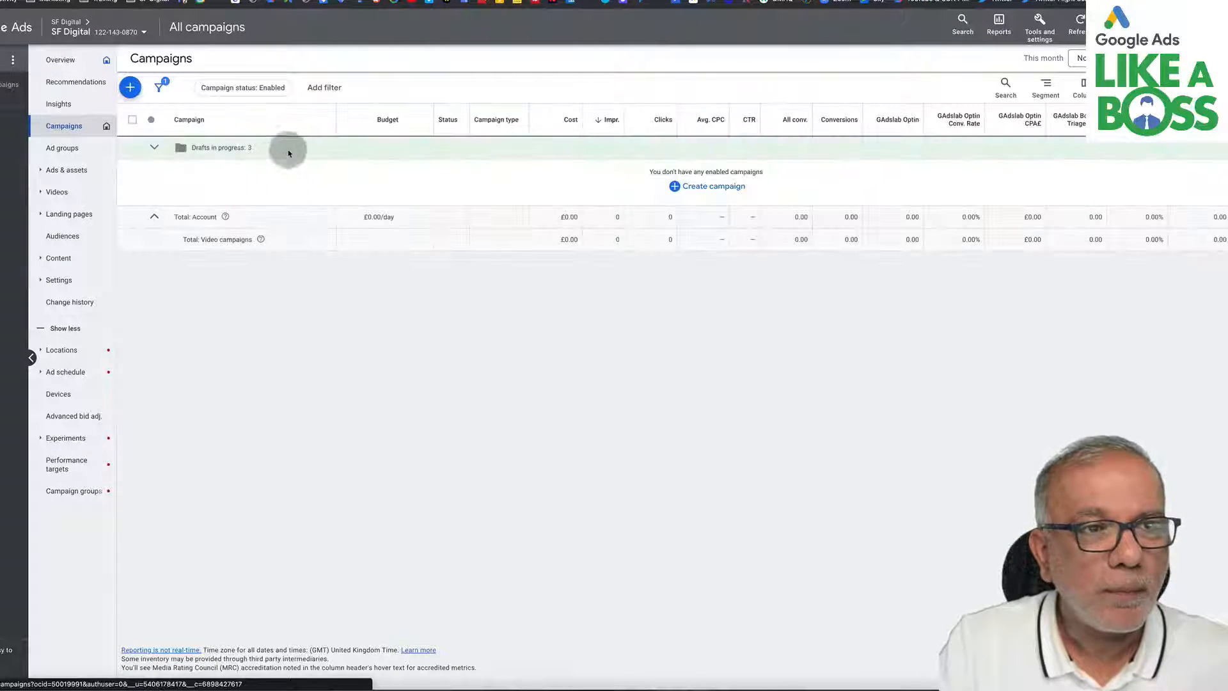
- Start a new campaign with the Leads objective and continue past the conversion goals
{"action": "left_click", "coordinate": [130, 87]}
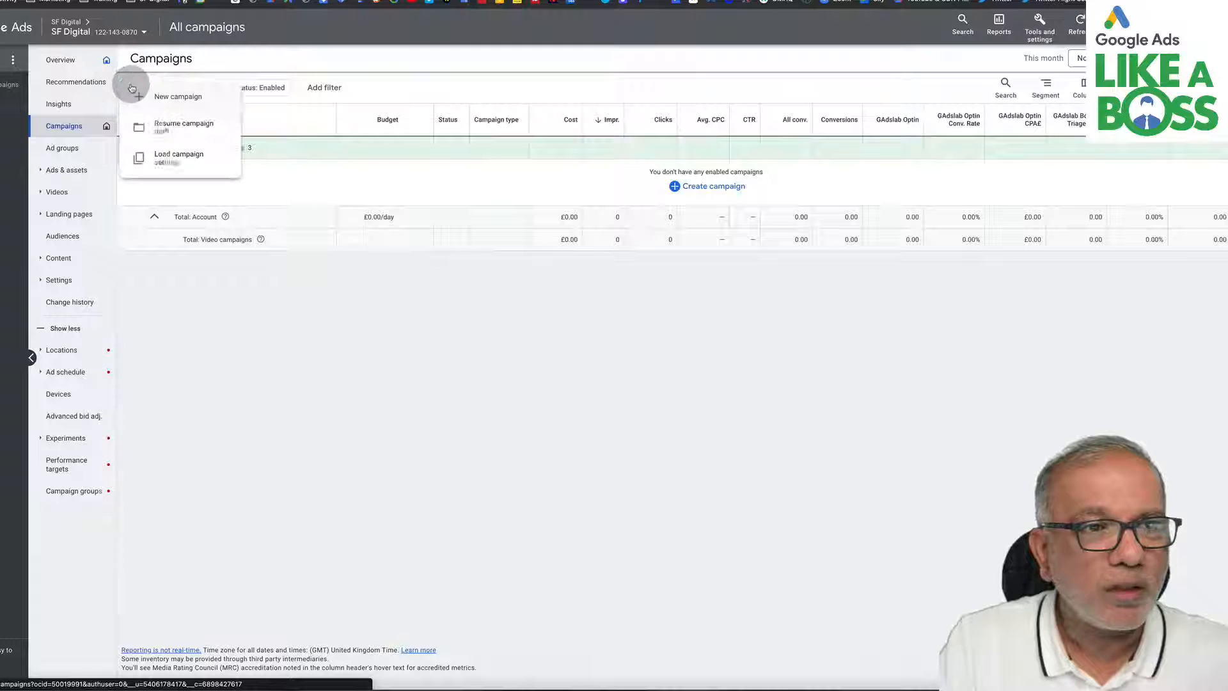
{"action": "left_click", "coordinate": [171, 100]}
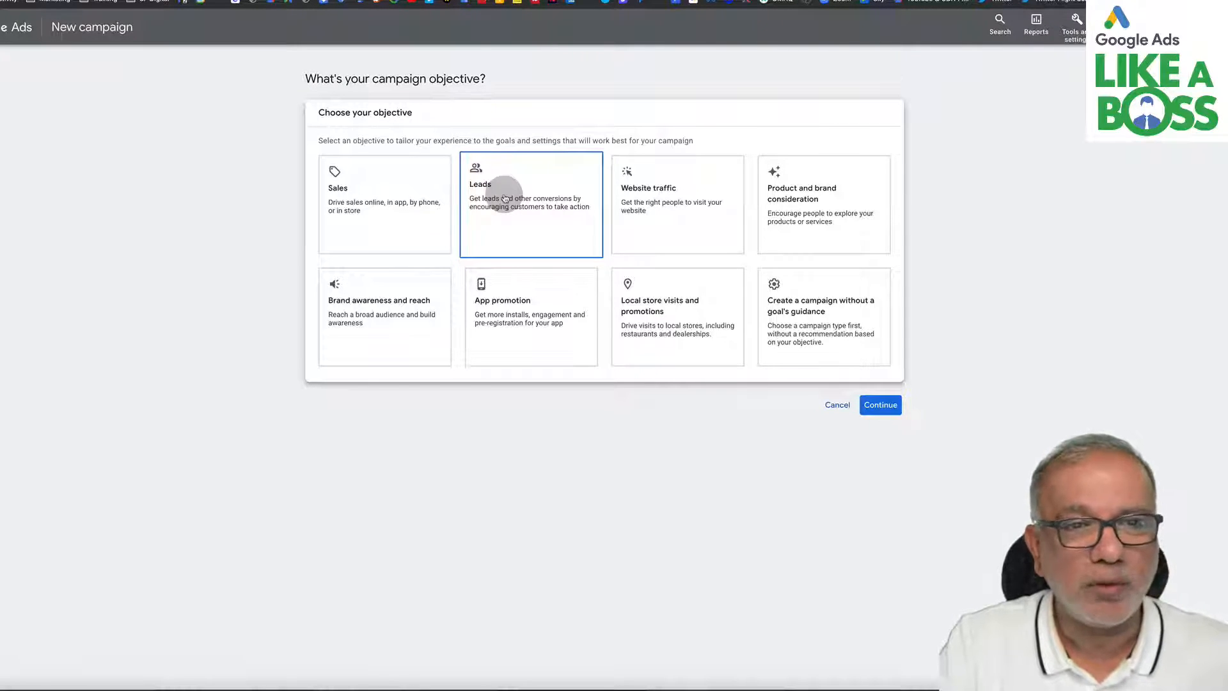
{"action": "left_click", "coordinate": [504, 198]}
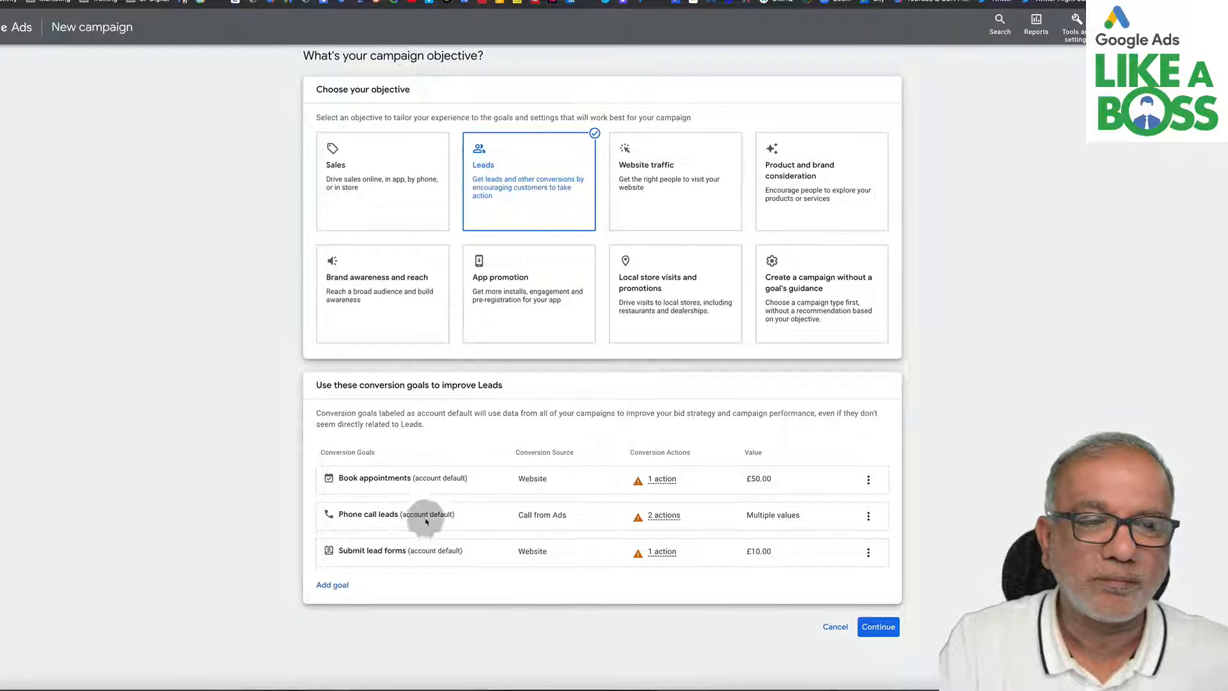
{"action": "left_click", "coordinate": [878, 626]}
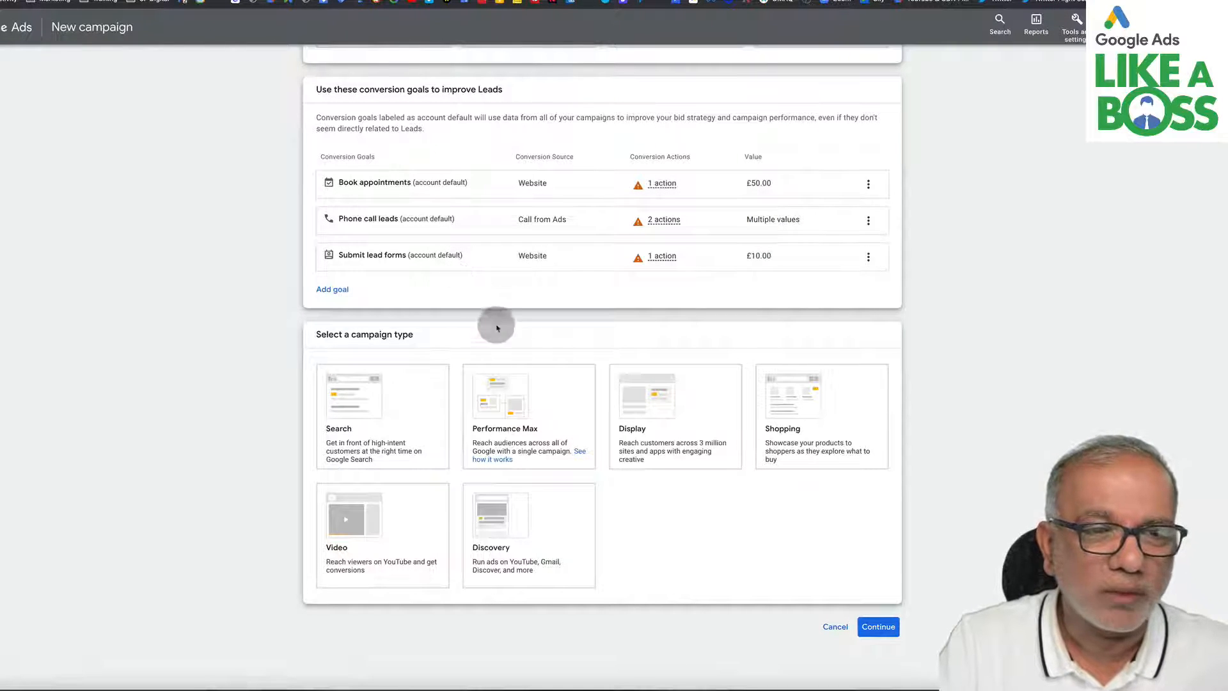
- Select Search as the campaign type after comparing the other campaign types
{"action": "left_click", "coordinate": [489, 424]}
{"action": "left_click", "coordinate": [403, 441]}
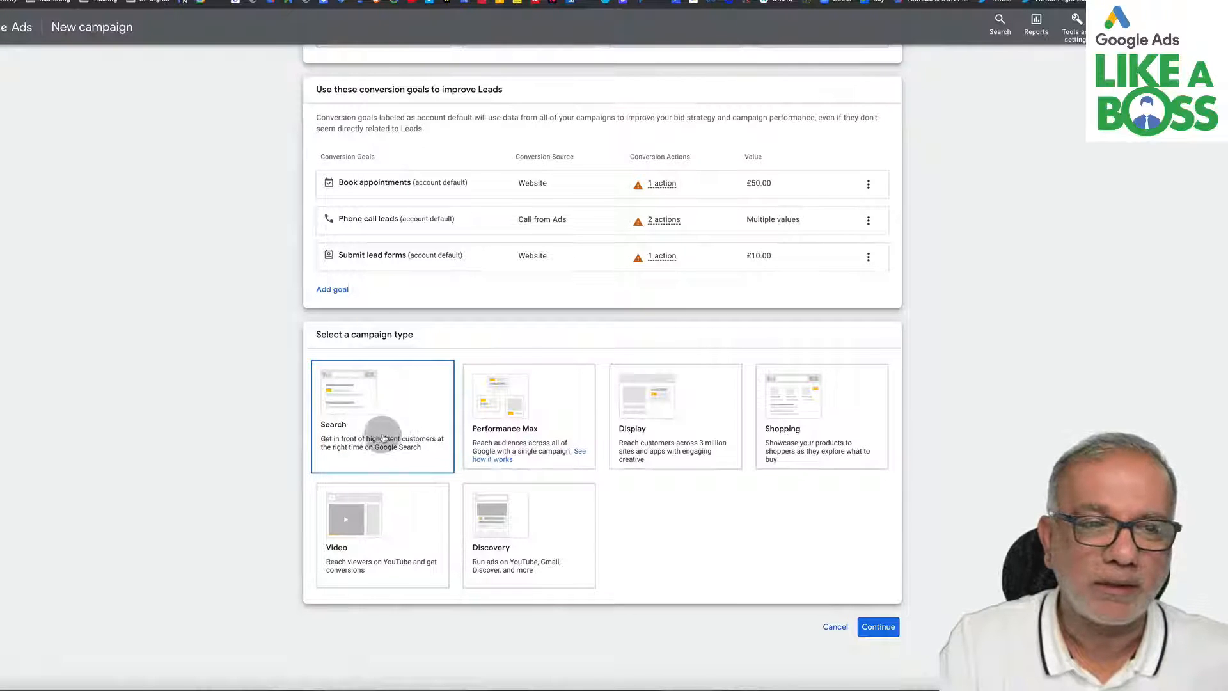
{"action": "left_click", "coordinate": [530, 429]}
{"action": "left_click", "coordinate": [654, 432]}
{"action": "left_click", "coordinate": [790, 441]}
{"action": "left_click", "coordinate": [352, 523]}
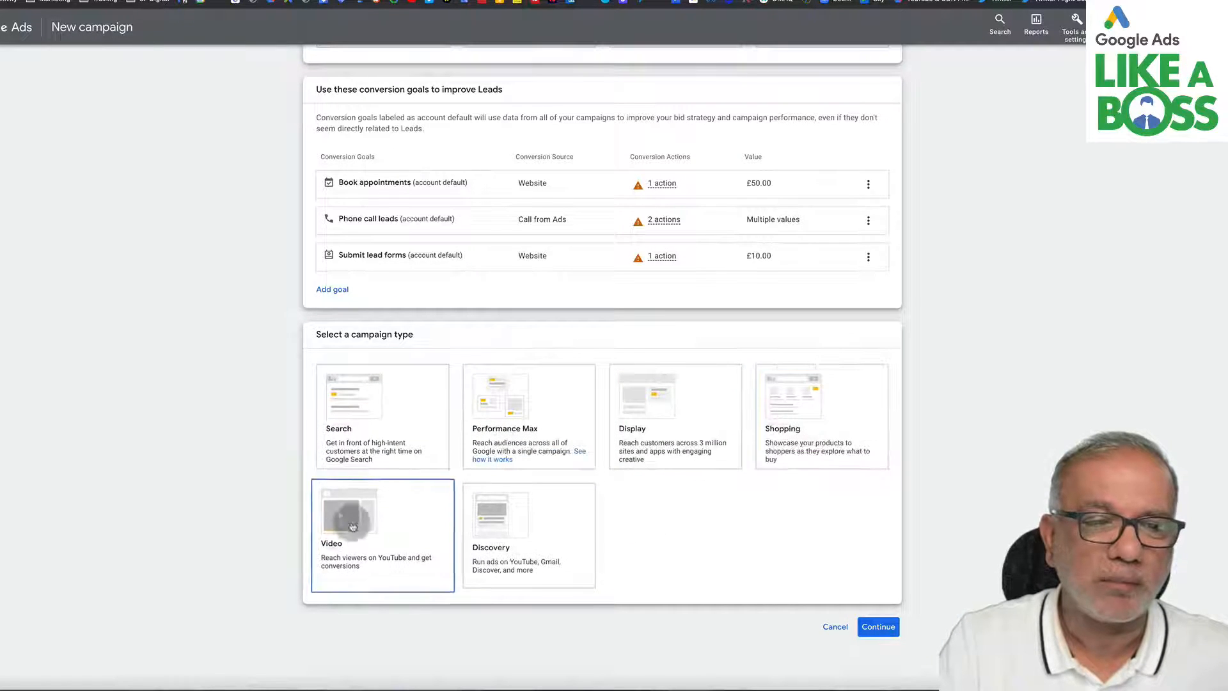
{"action": "left_click", "coordinate": [360, 438]}
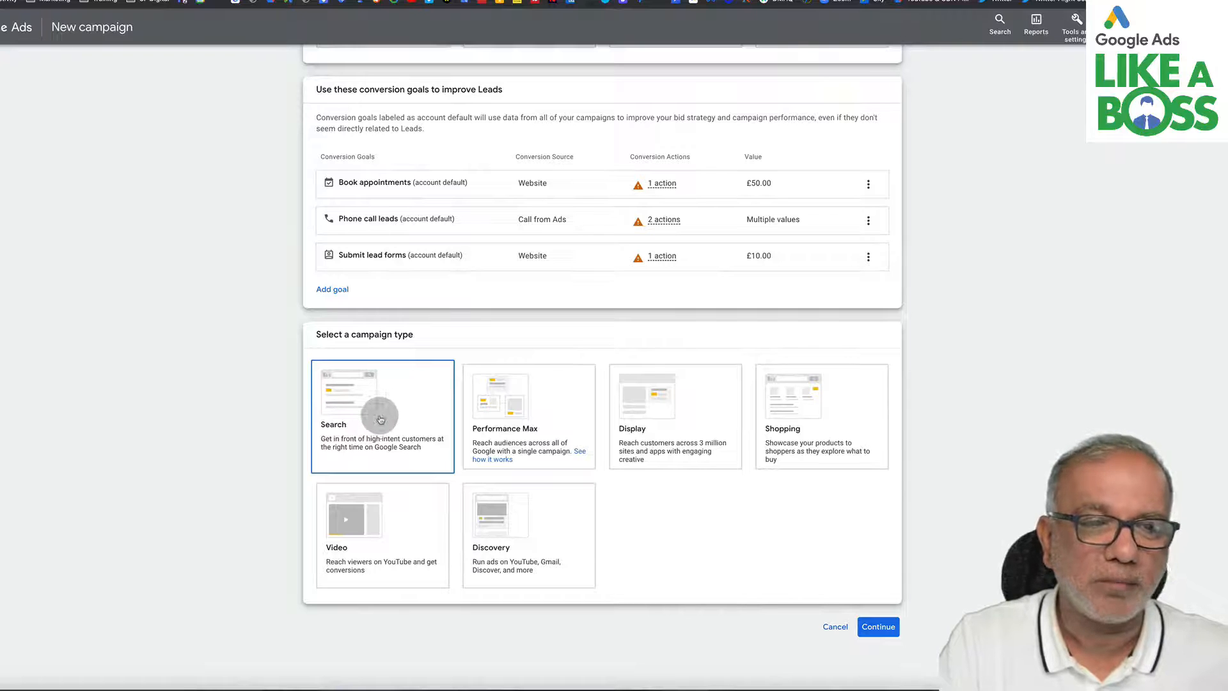
{"action": "left_click", "coordinate": [380, 420]}
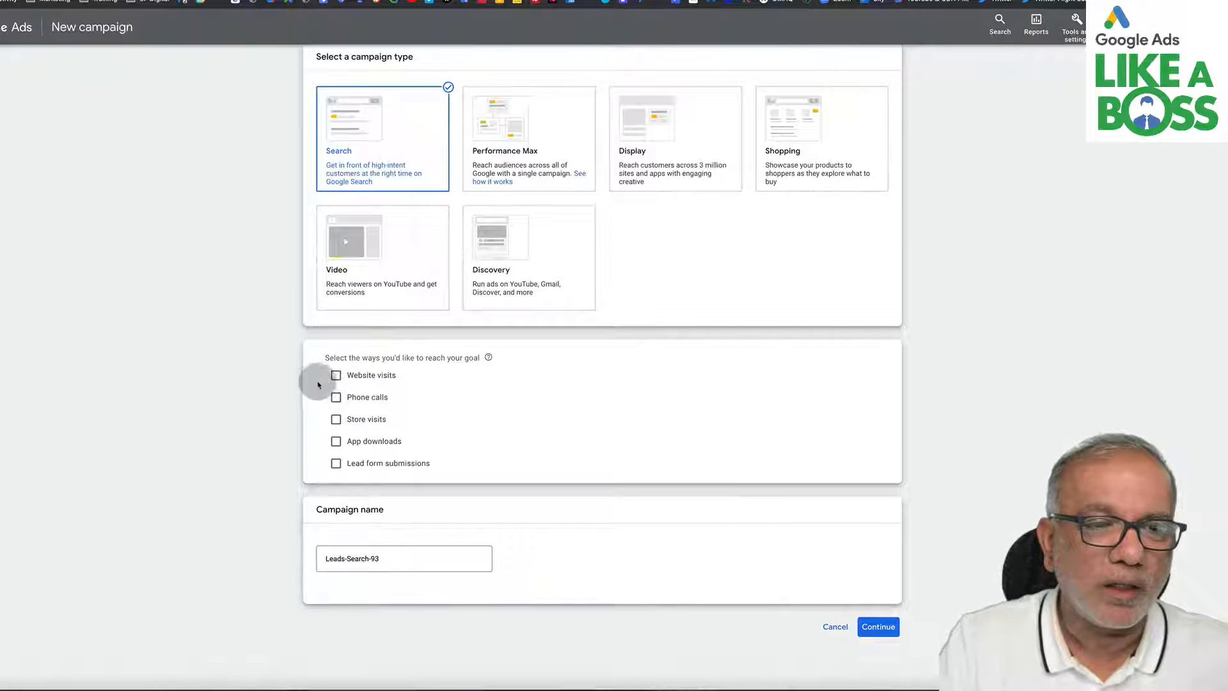
- Tick Website visits and Phone calls as goal routes and enter sfdigital.co.uk as the business website
{"action": "left_click", "coordinate": [362, 375]}
{"action": "left_click", "coordinate": [336, 437]}
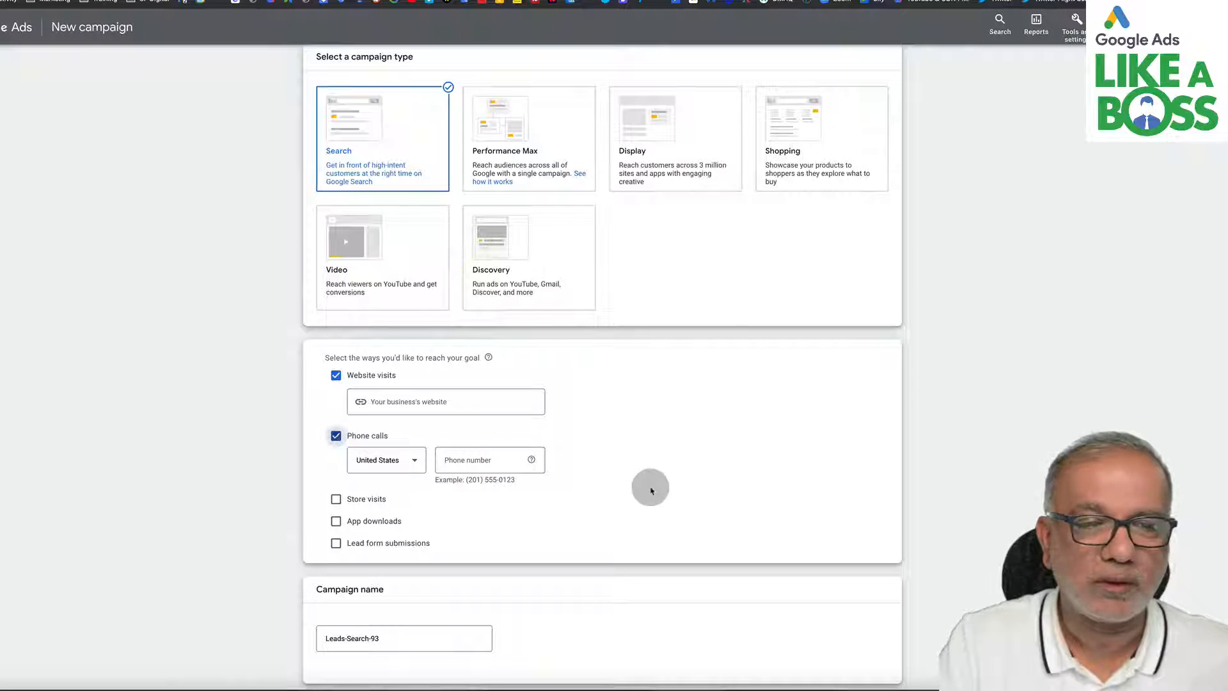
{"action": "scroll", "coordinate": [658, 491], "scroll_direction": "down", "scroll_amount": 2}
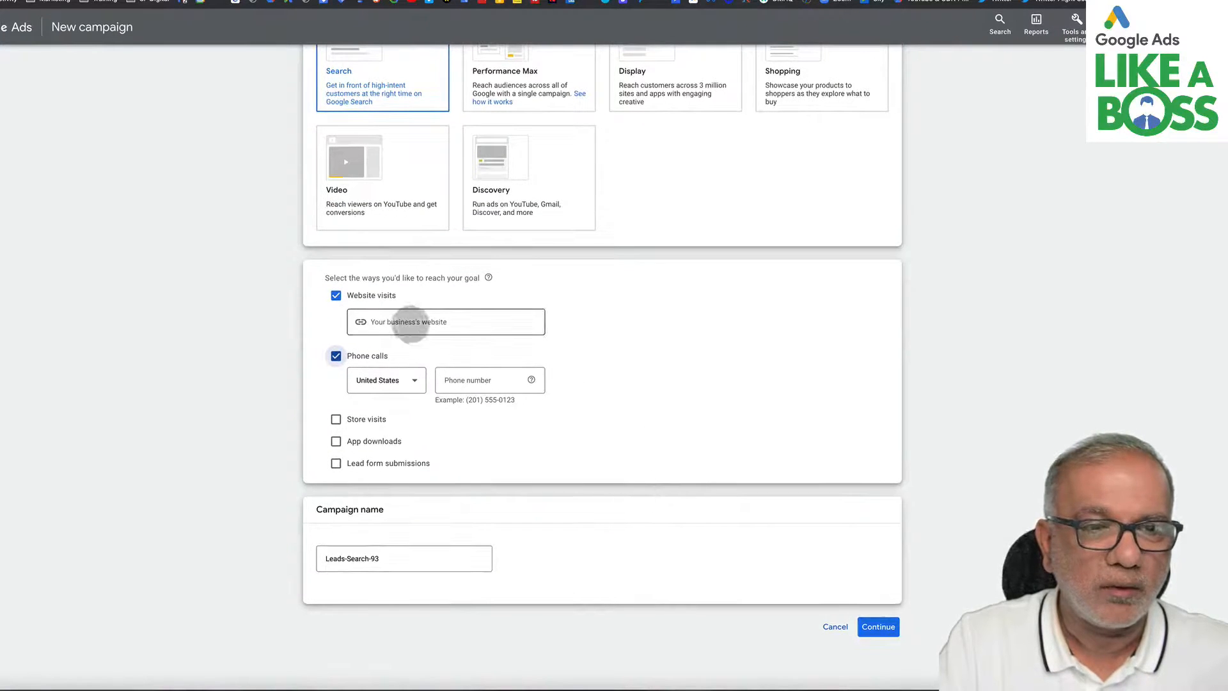
{"action": "left_click", "coordinate": [413, 328]}
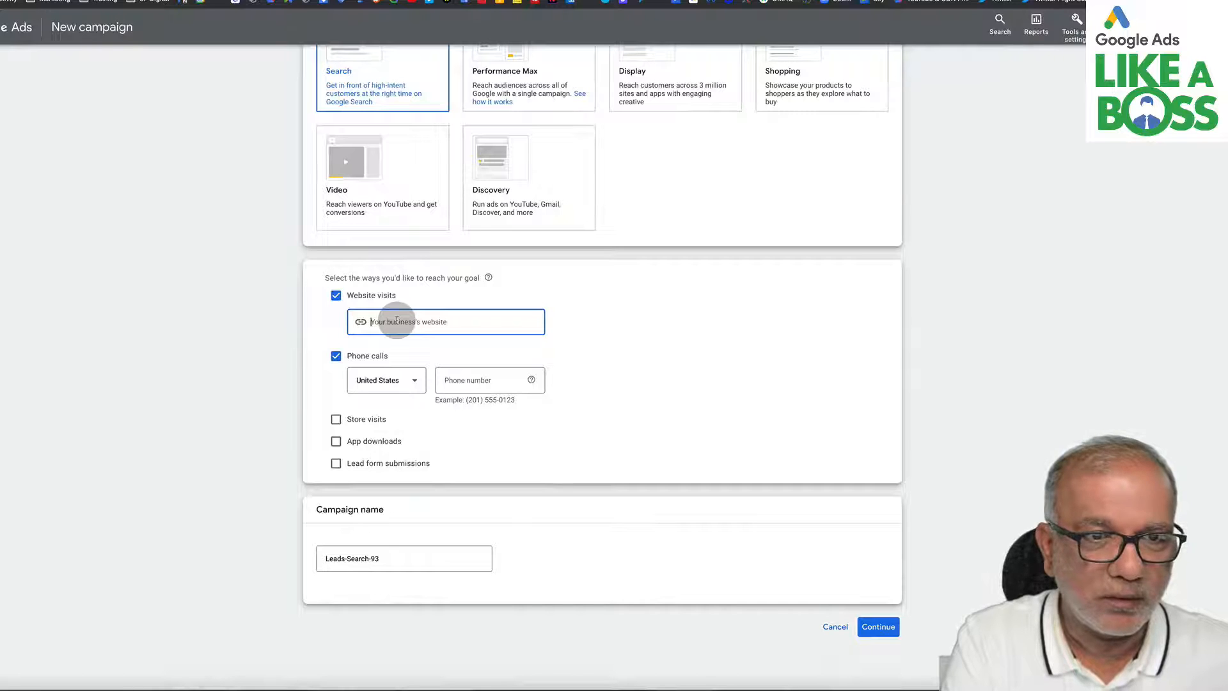
{"action": "type", "text": "st"}
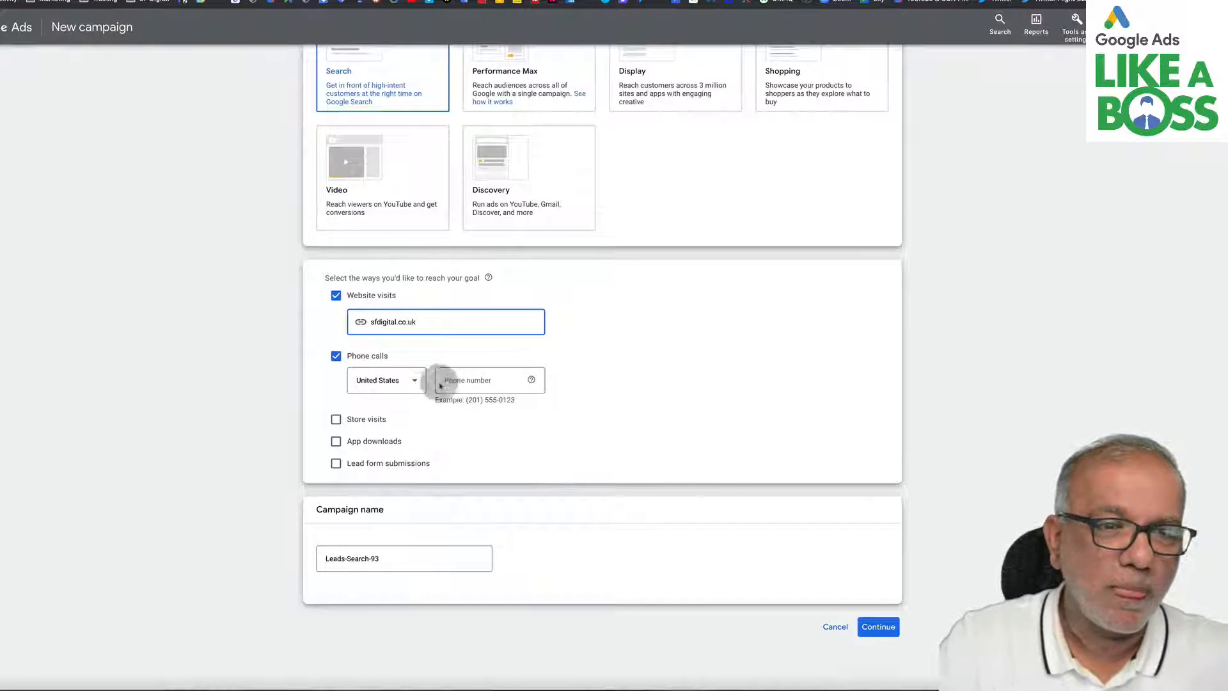
- Enter the business phone number with United Kingdom as the country and continue as a new campaign, not a draft
{"action": "left_click", "coordinate": [388, 383]}
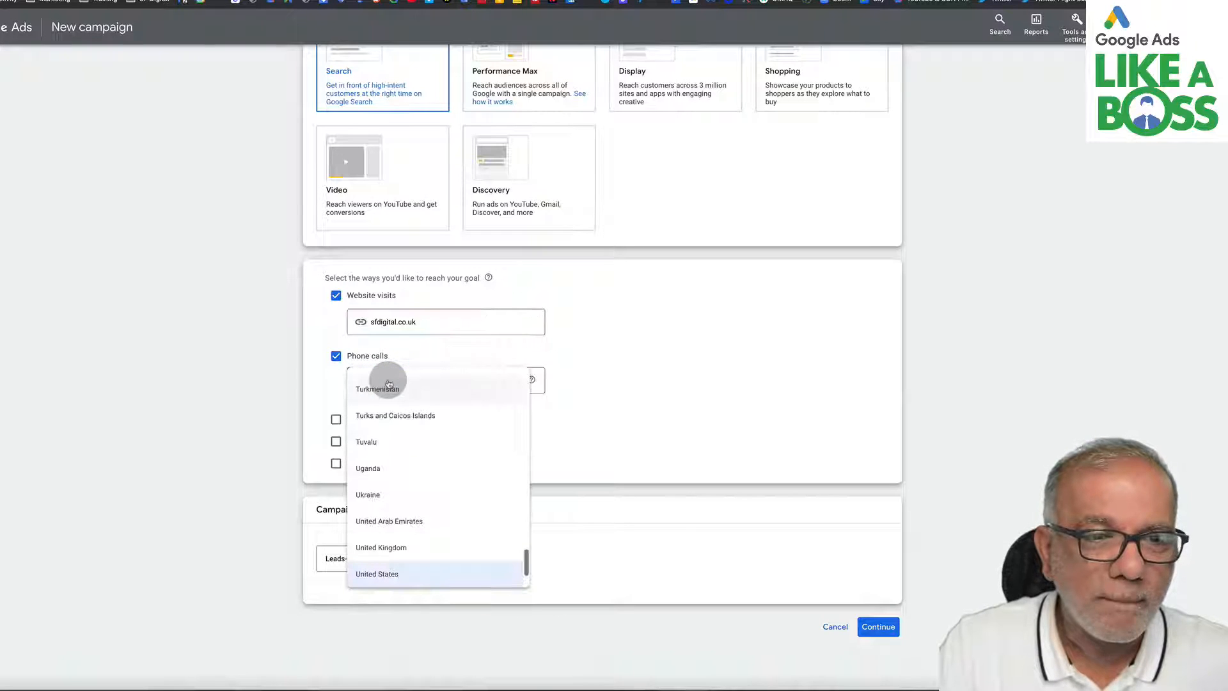
{"action": "left_click", "coordinate": [383, 549]}
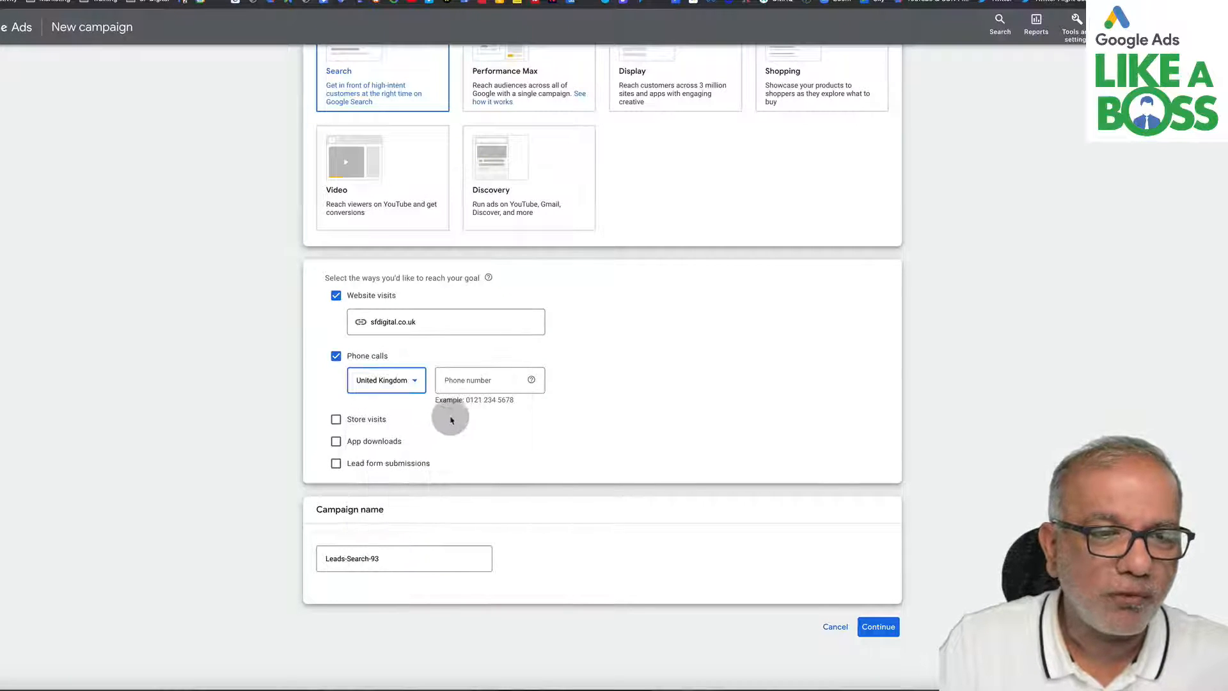
{"action": "left_click", "coordinate": [458, 377]}
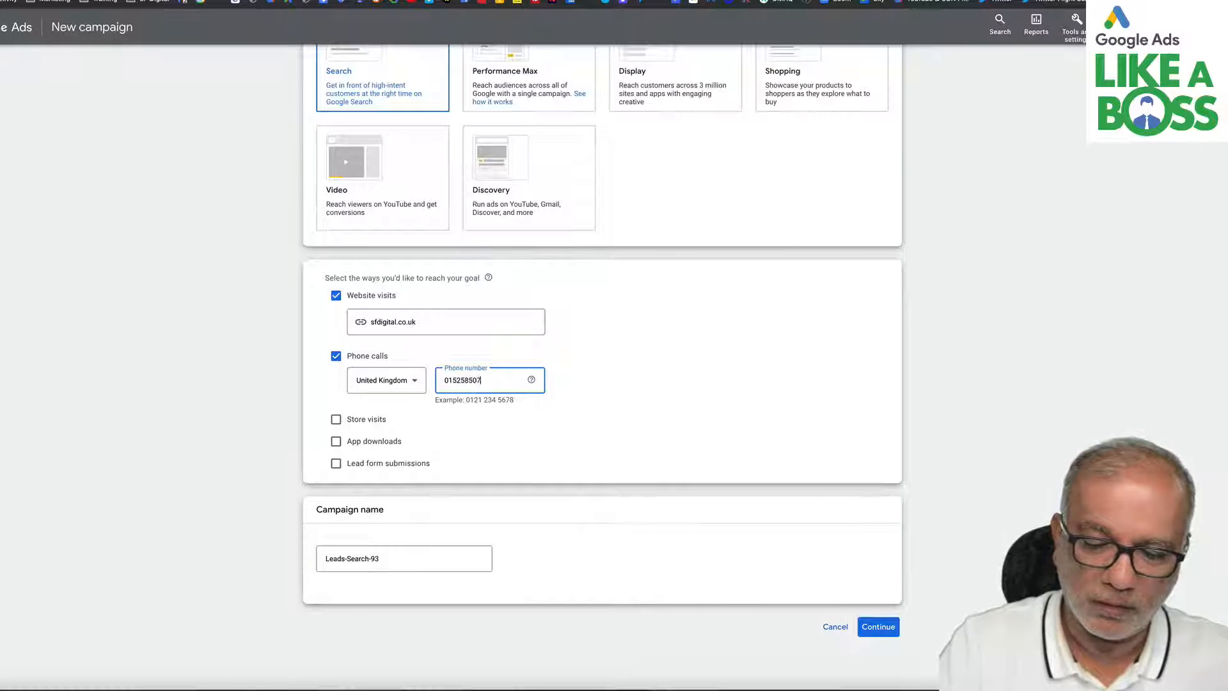
{"action": "left_click", "coordinate": [872, 626]}
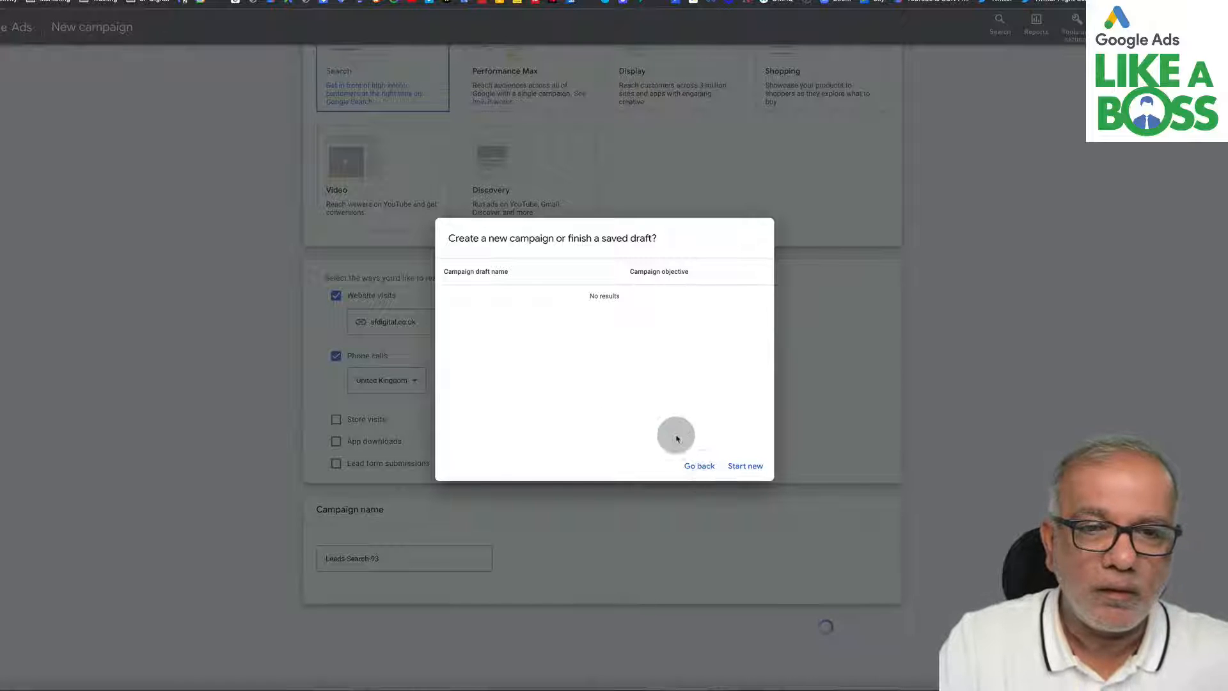
{"action": "left_click", "coordinate": [741, 469]}
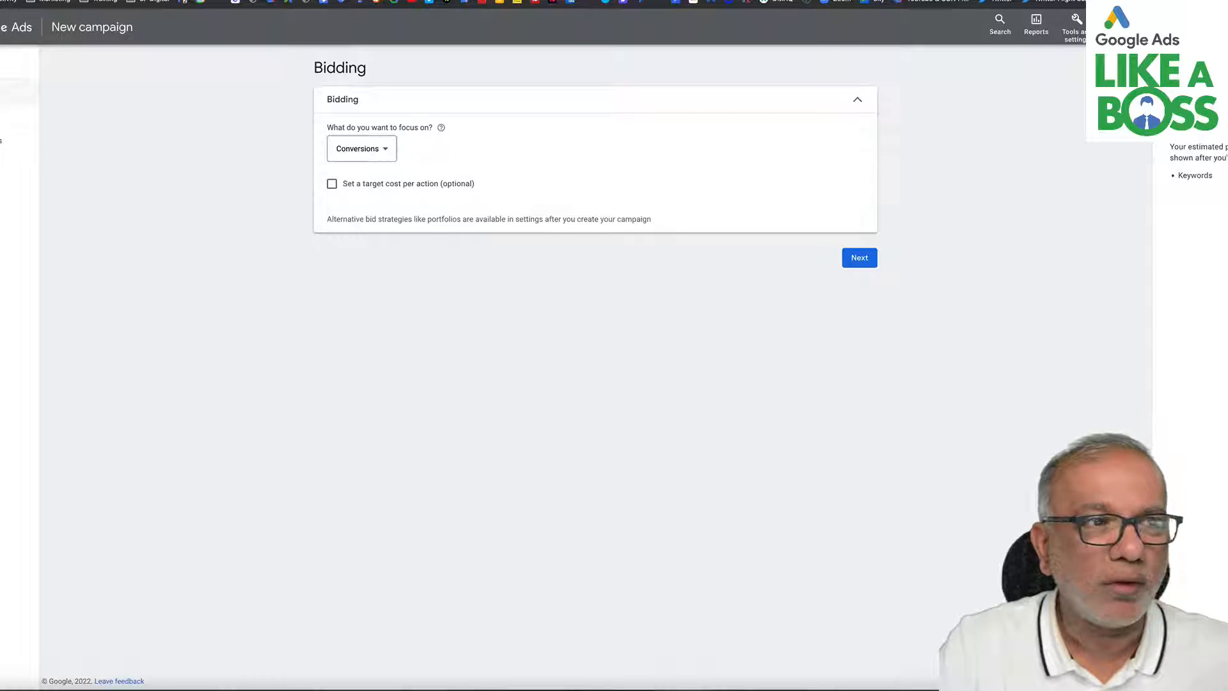
- Set the bidding focus to Conversions
{"action": "left_click", "coordinate": [374, 148]}
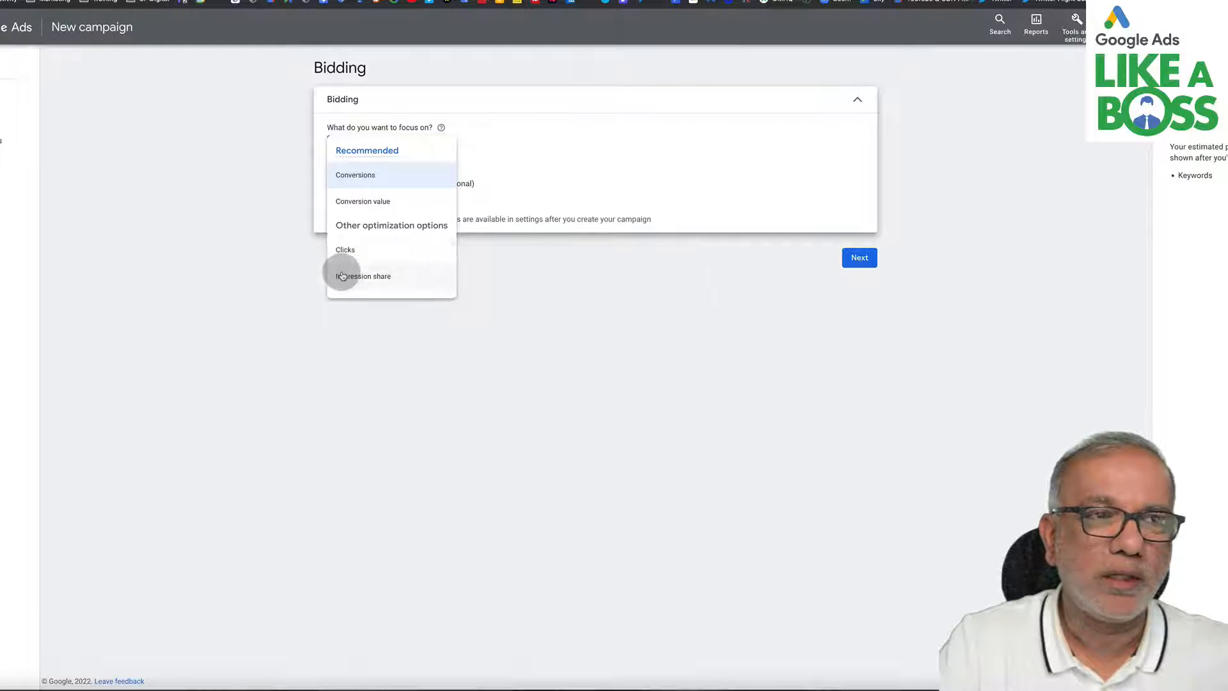
{"action": "mouse_move", "coordinate": [342, 276]}
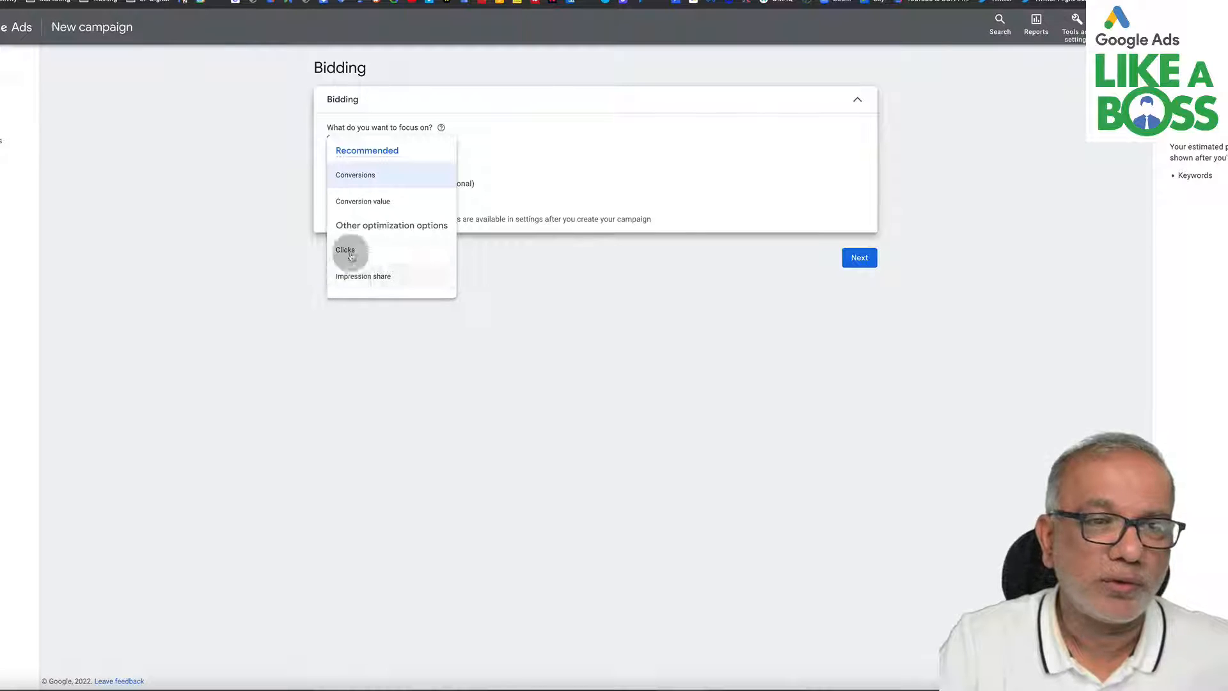
{"action": "mouse_move", "coordinate": [353, 178]}
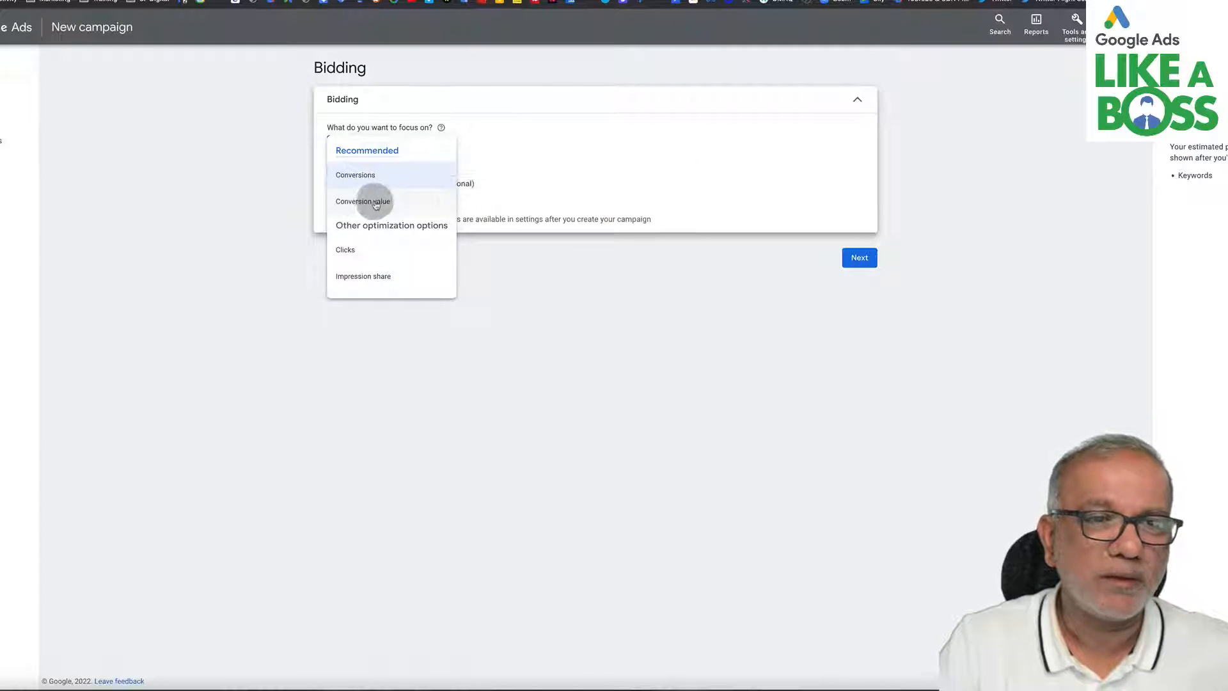
{"action": "mouse_move", "coordinate": [372, 202]}
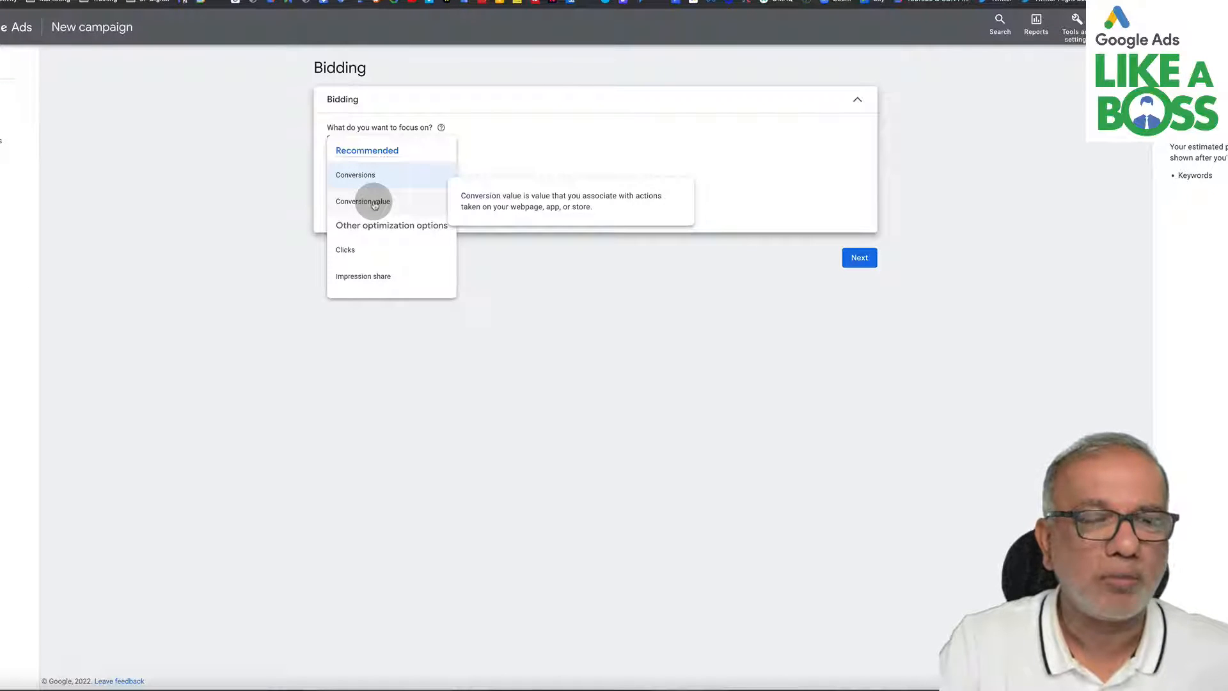
{"action": "left_click", "coordinate": [355, 175]}
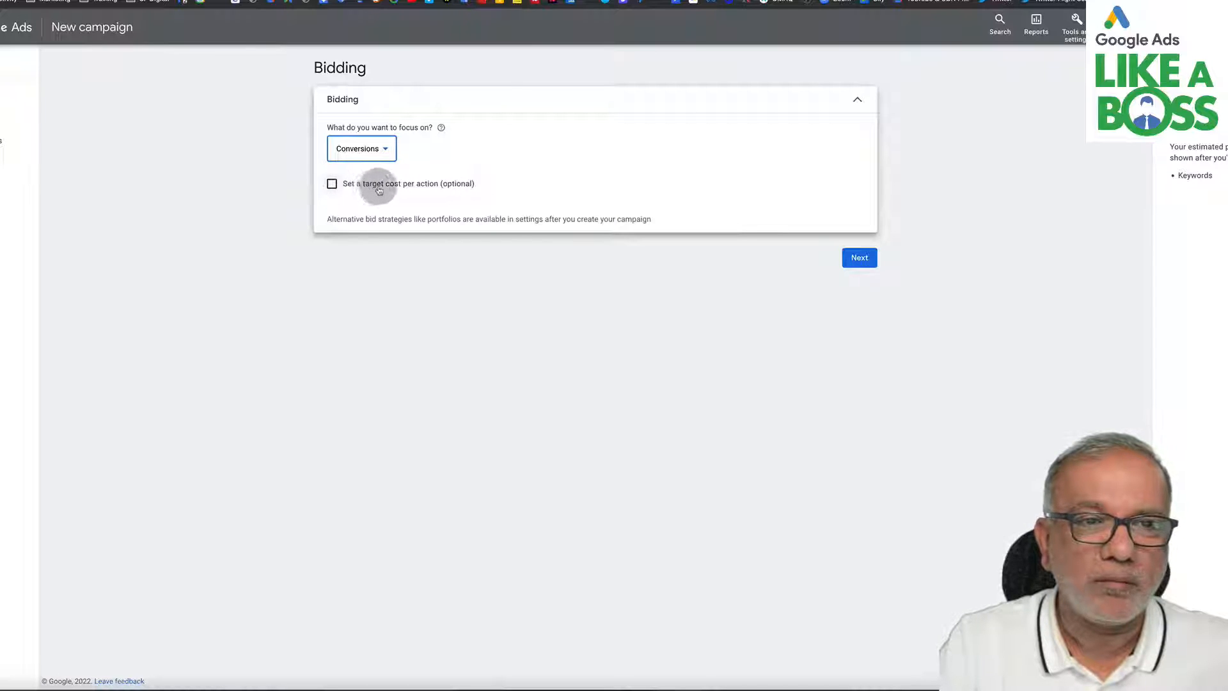
- Try setting a target cost per action of £50
{"action": "left_click", "coordinate": [331, 185]}
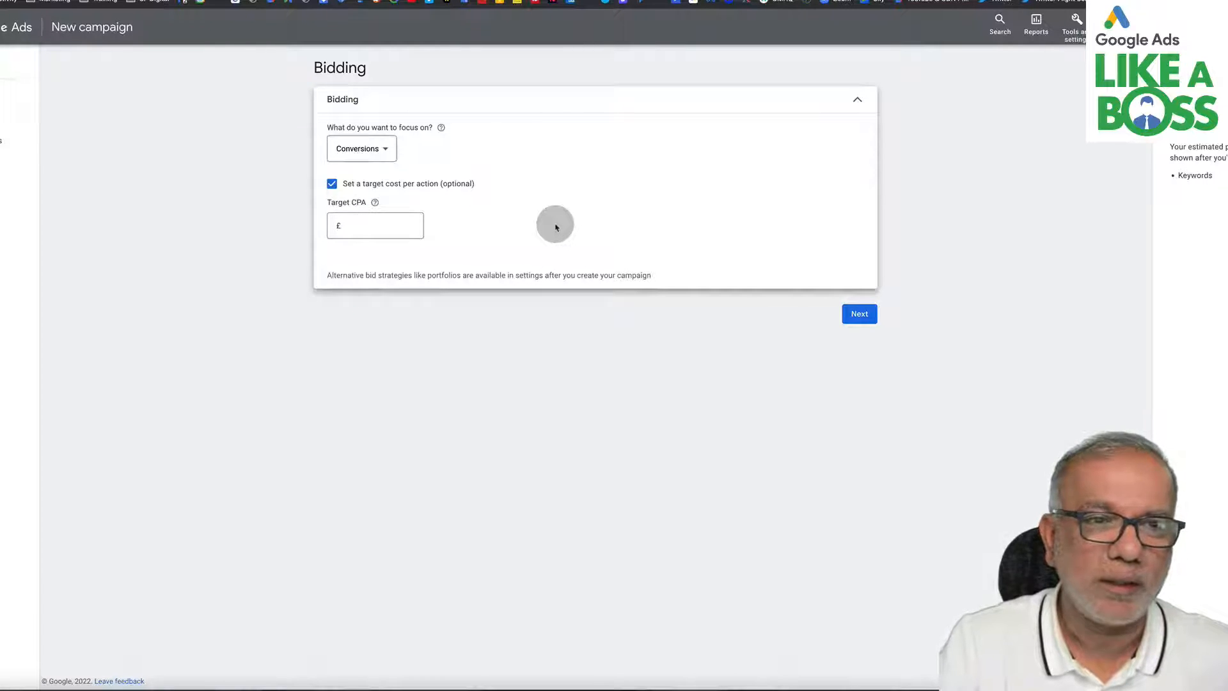
{"action": "left_click", "coordinate": [332, 184]}
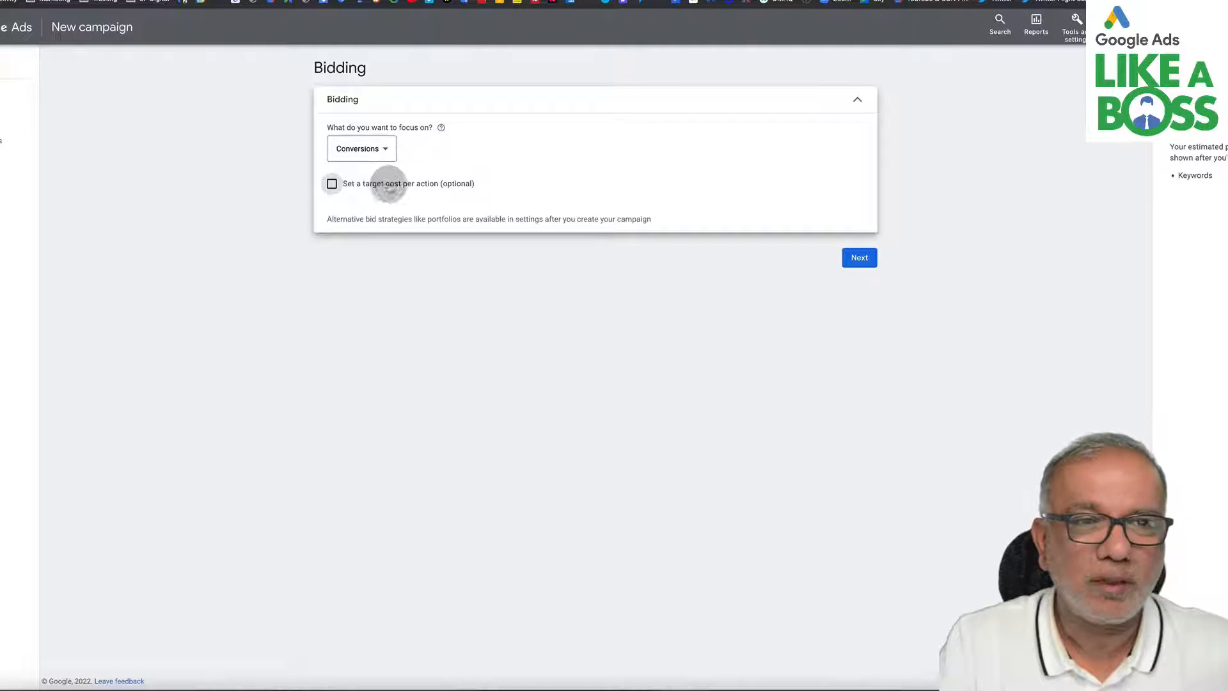
{"action": "left_click", "coordinate": [332, 184]}
{"action": "left_click", "coordinate": [372, 223]}
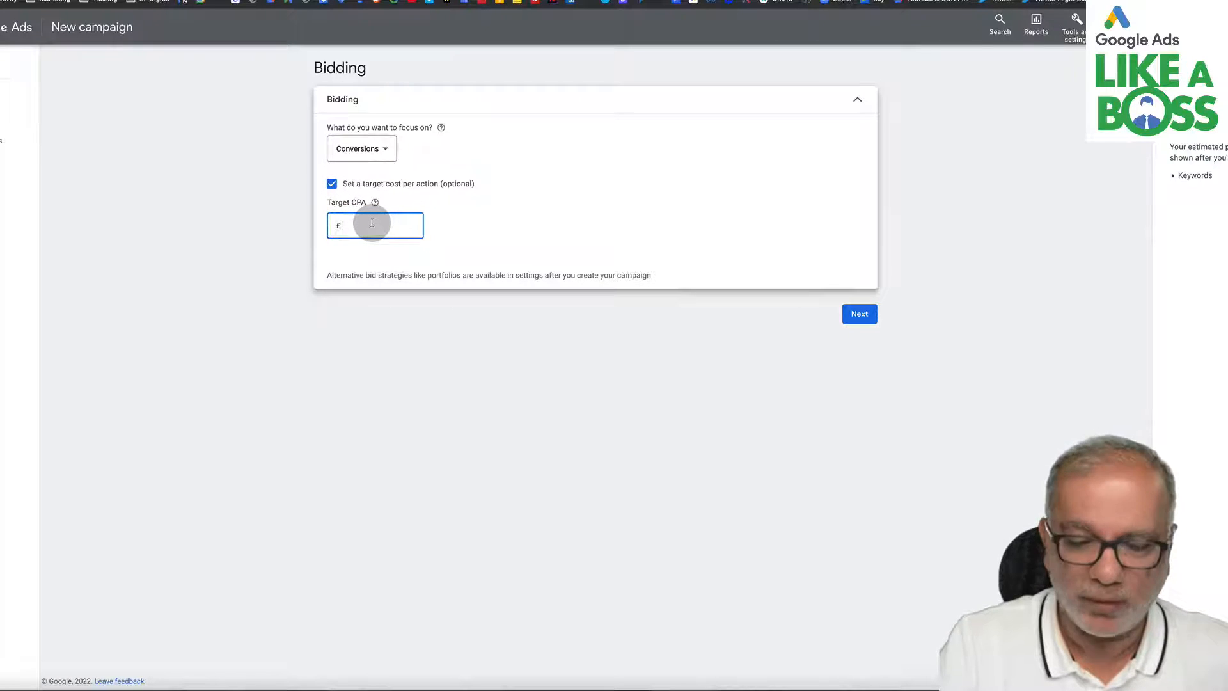
{"action": "type", "text": "50"}
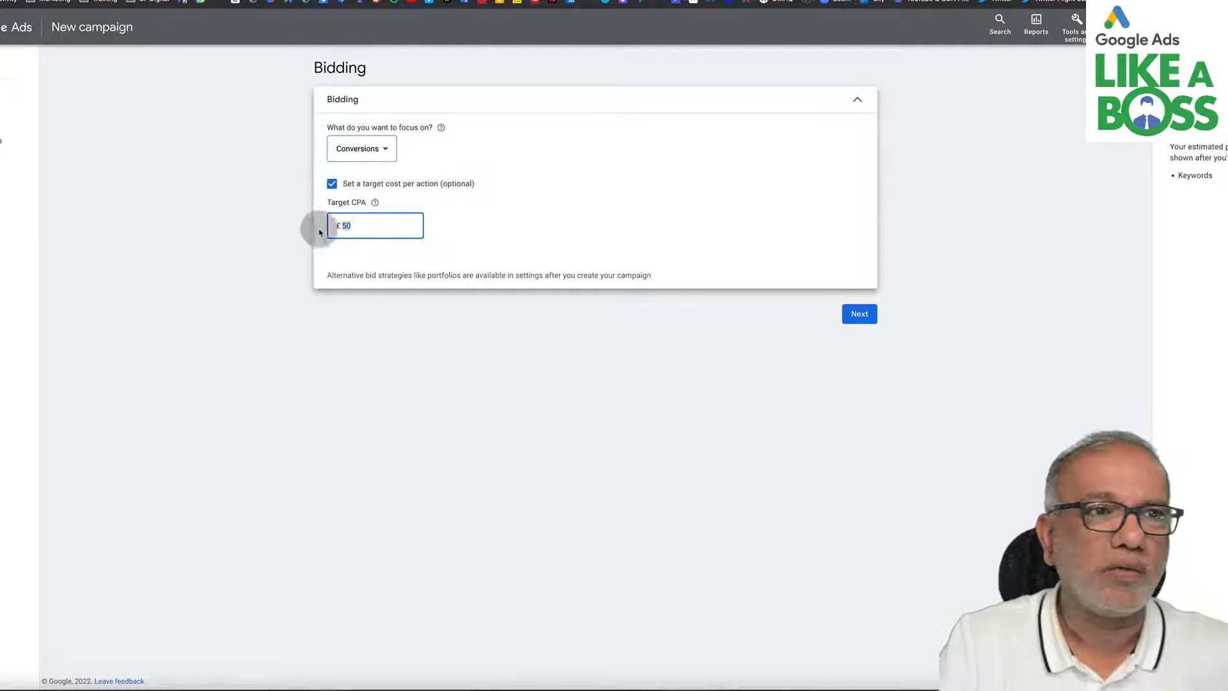
{"action": "left_click", "coordinate": [332, 185]}
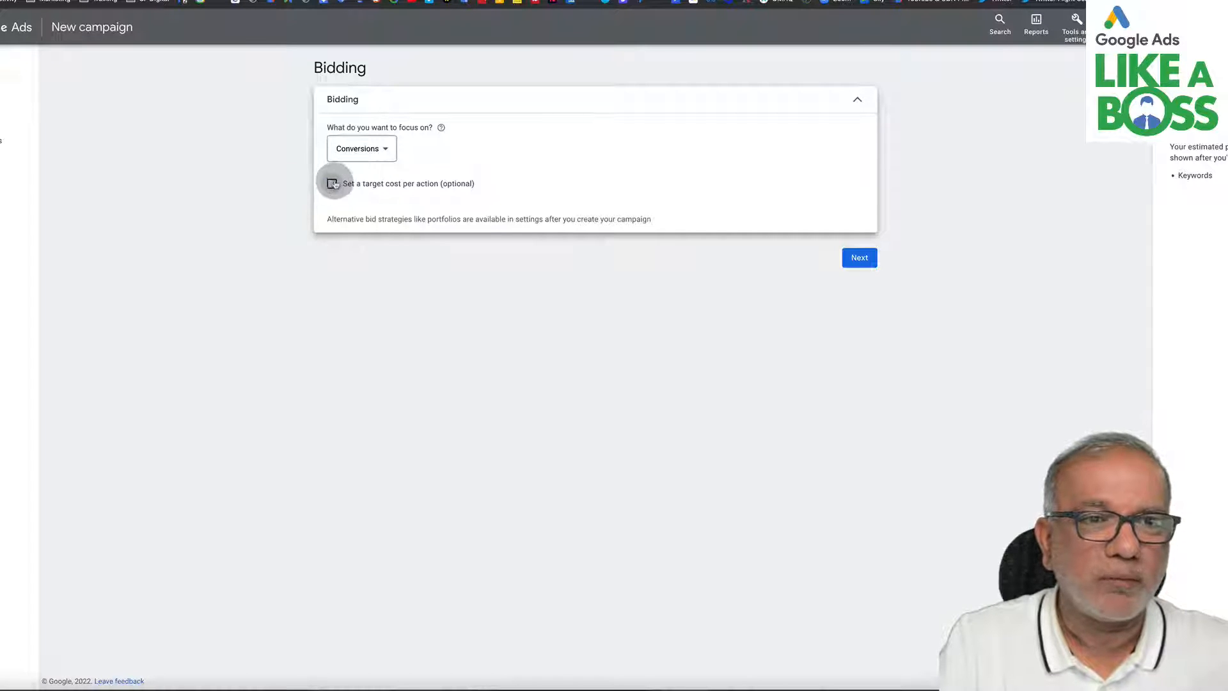
- Proceed to campaign settings and exclude Google search partners and the Google Display Network
{"action": "left_click", "coordinate": [859, 259]}
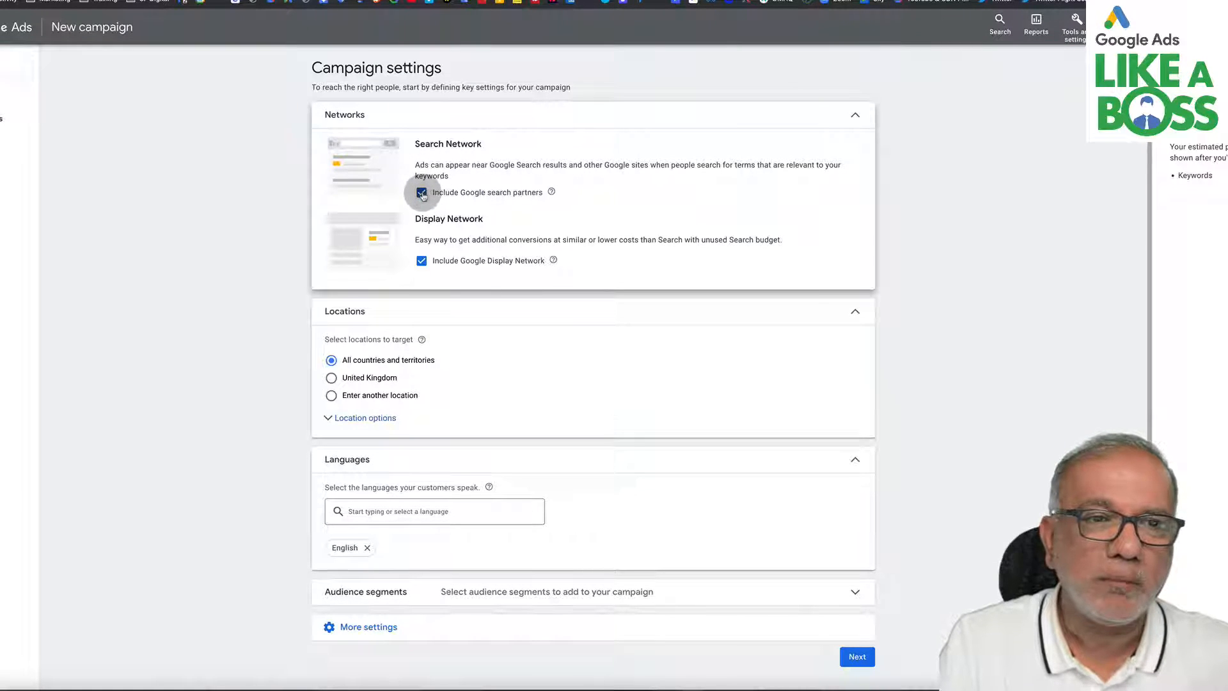
{"action": "left_click", "coordinate": [422, 194]}
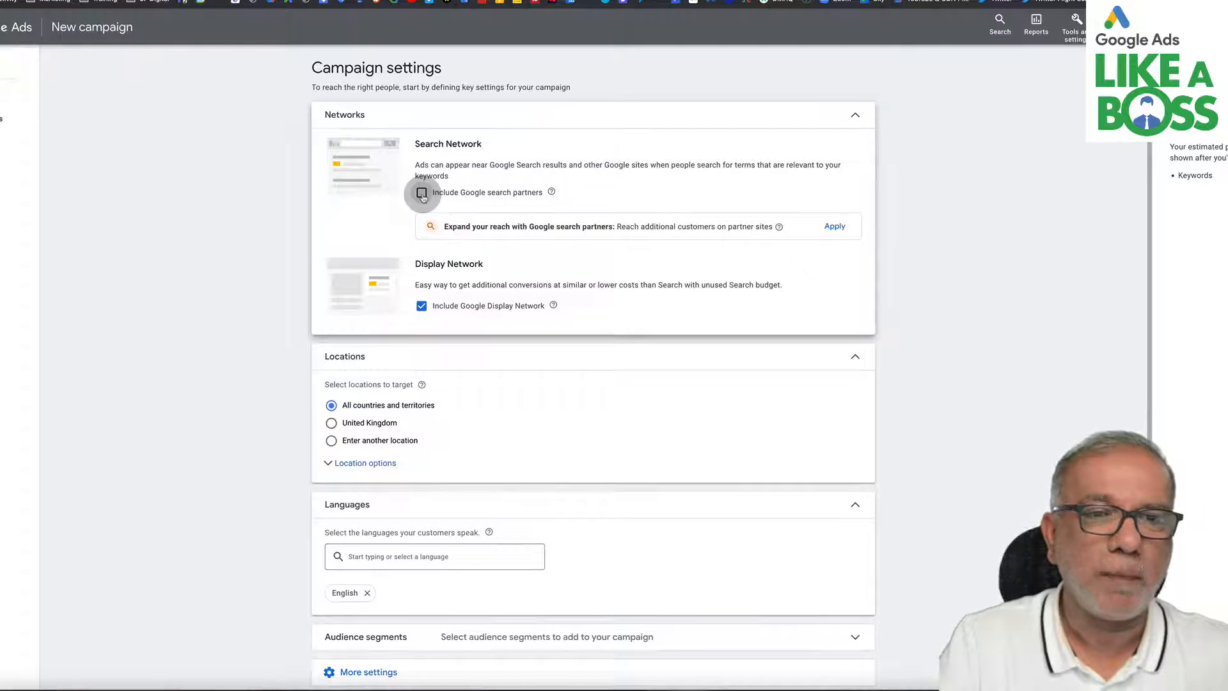
{"action": "left_click", "coordinate": [421, 307]}
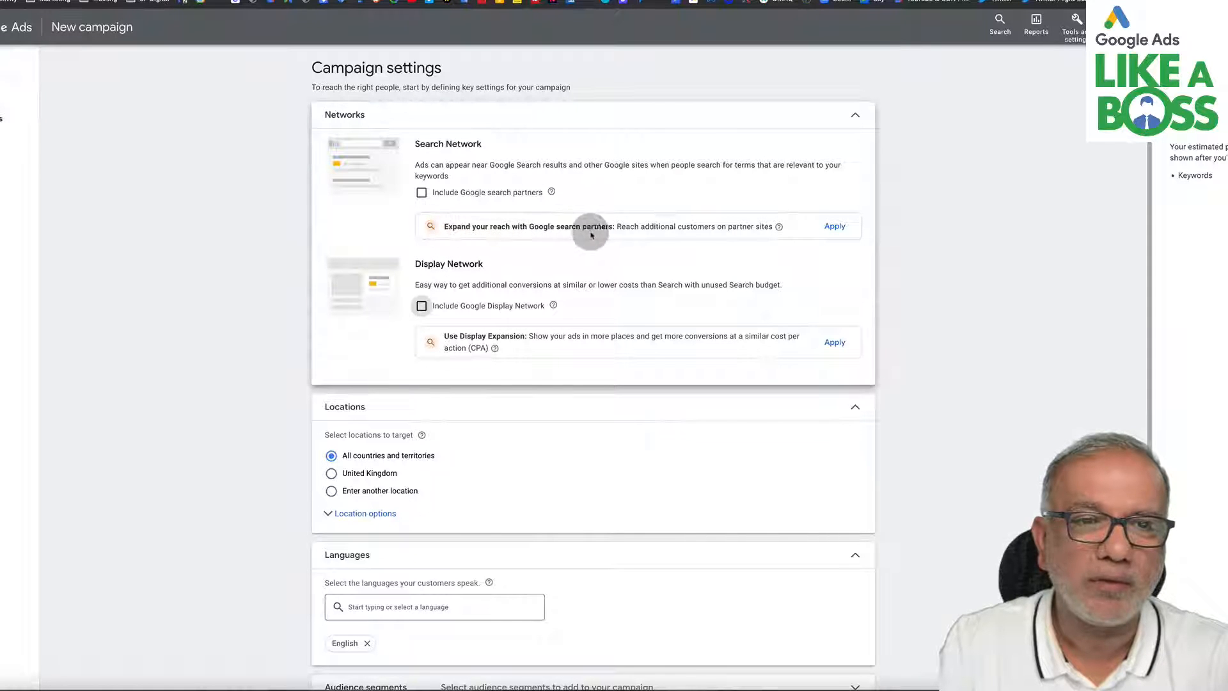
- Target the campaign at a 5 mi radius around Leighton Buzzard instead of all countries
{"action": "left_click_drag", "start_coordinate": [511, 227], "coordinate": [709, 239]}
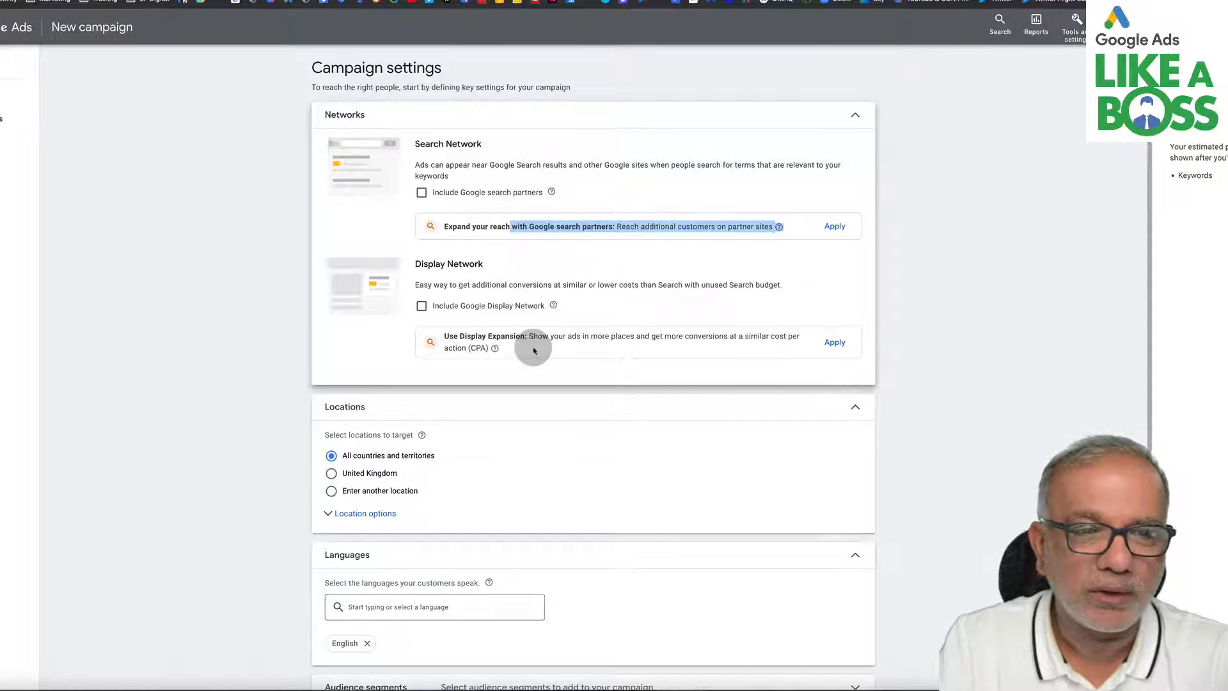
{"action": "scroll", "coordinate": [534, 349], "scroll_direction": "down", "scroll_amount": 3}
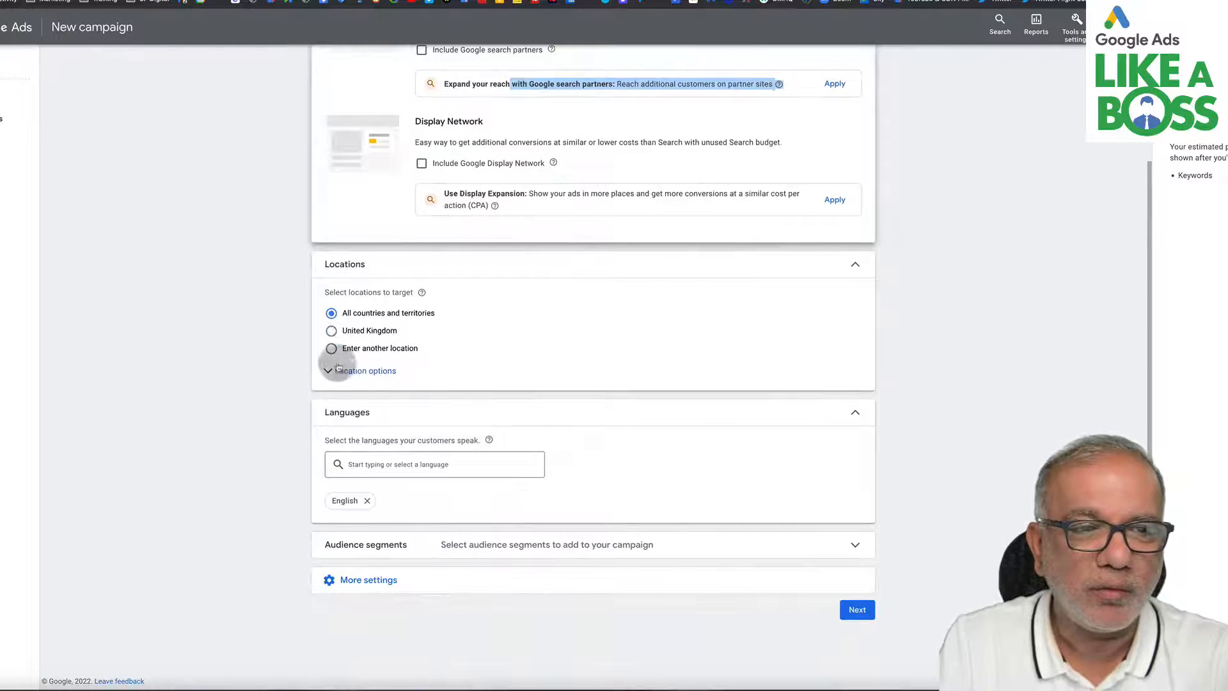
{"action": "left_click", "coordinate": [331, 349]}
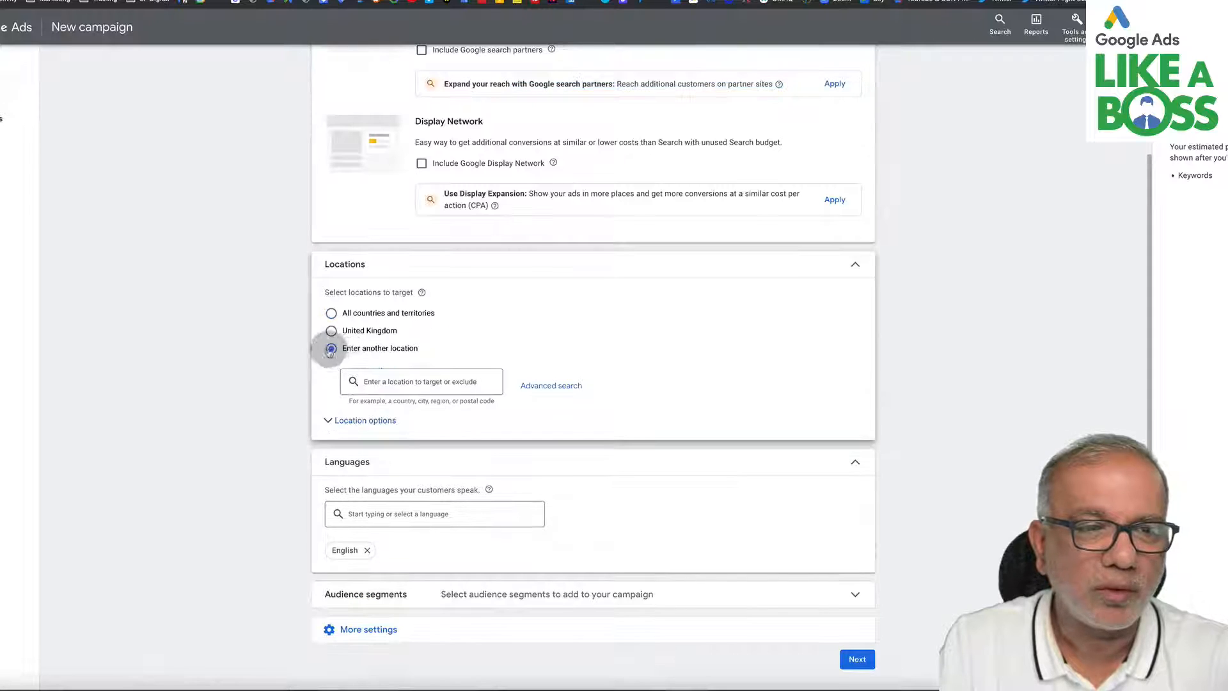
{"action": "left_click", "coordinate": [556, 385]}
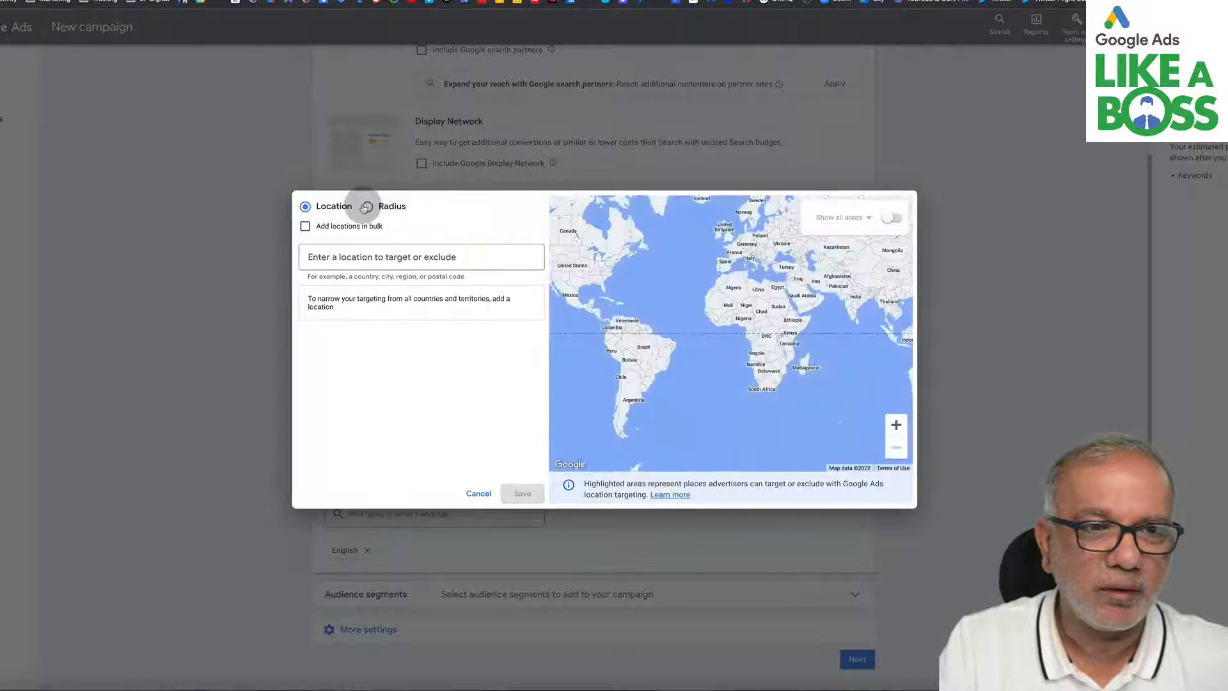
{"action": "left_click", "coordinate": [366, 206]}
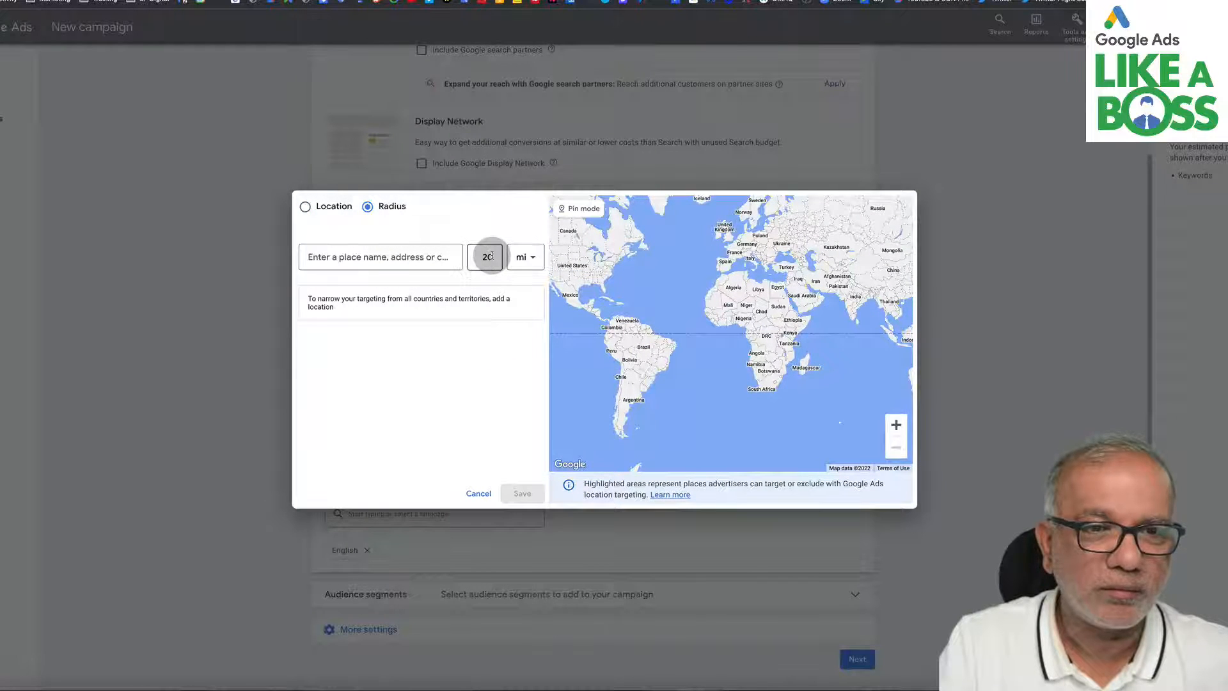
{"action": "type", "text": "5"}
{"action": "left_click", "coordinate": [427, 255]}
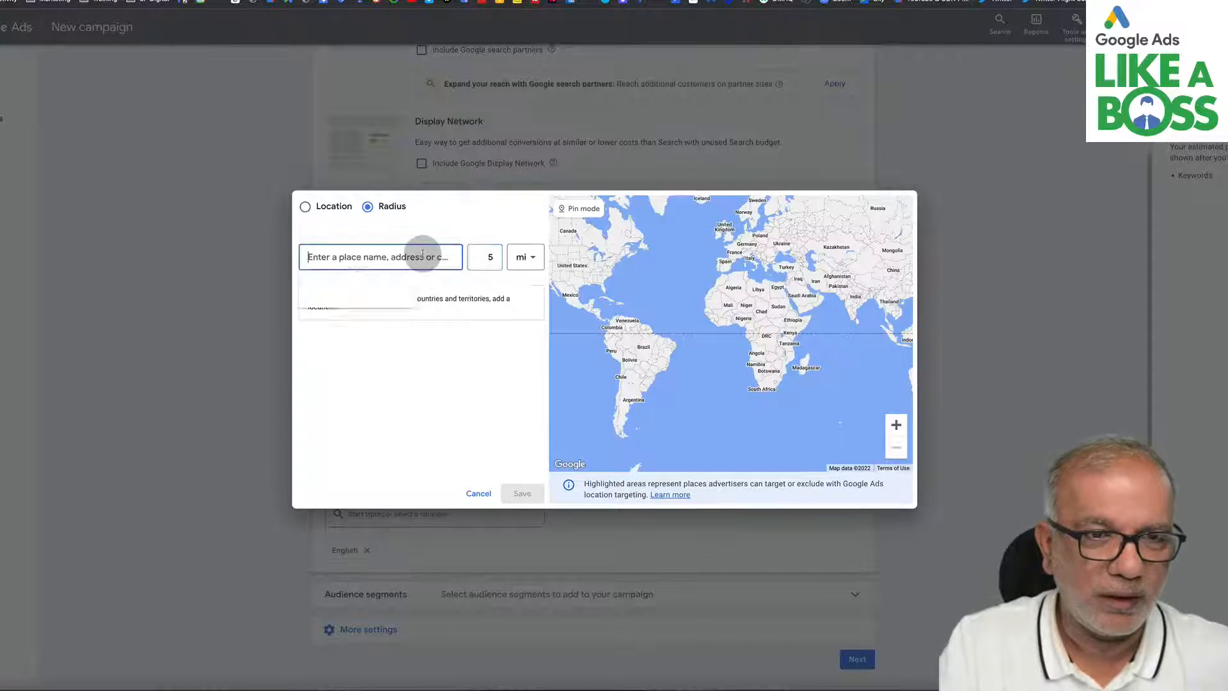
{"action": "type", "text": "milton"}
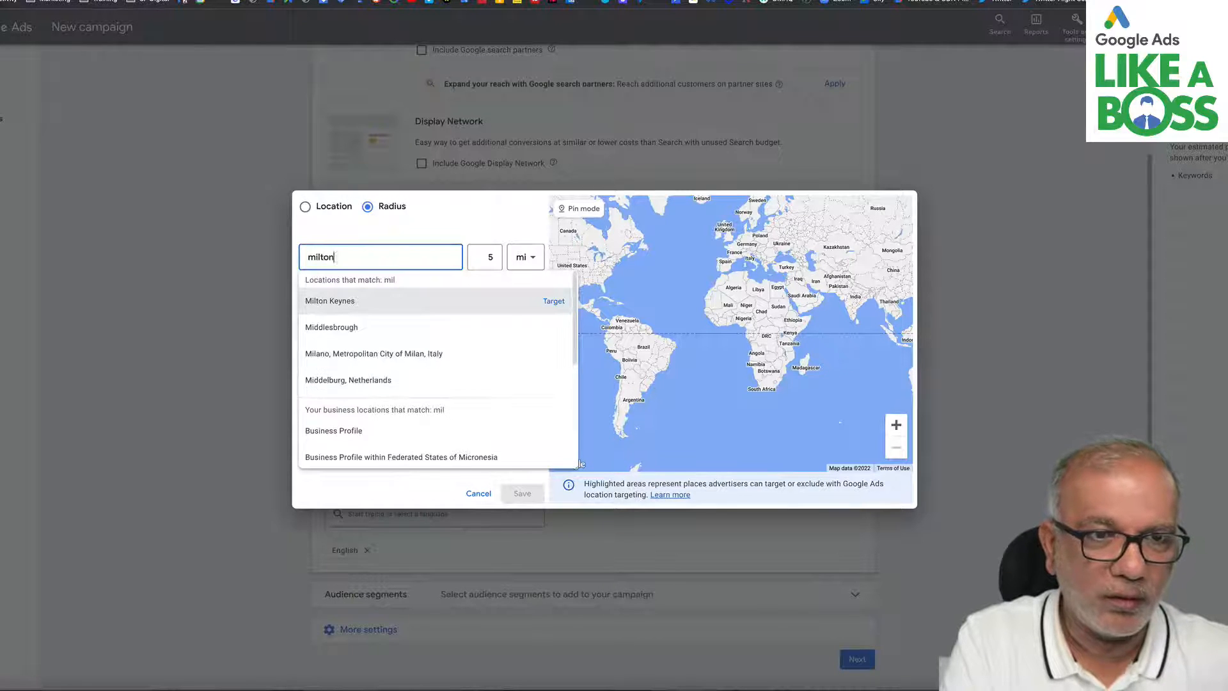
{"action": "key", "text": "BackSpace"}
{"action": "key", "text": "BackSpace"}
{"action": "key", "text": "BackSpace"}
{"action": "key", "text": "BackSpace"}
{"action": "key", "text": "BackSpace"}
{"action": "key", "text": "BackSpace"}
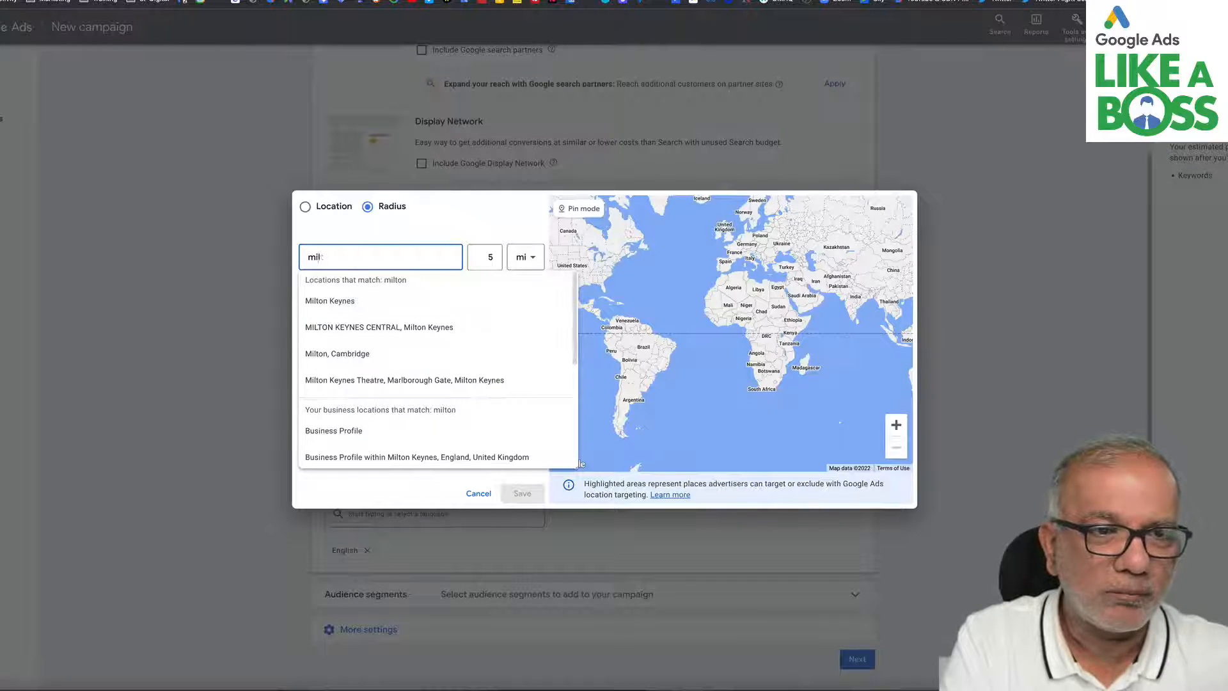
{"action": "type", "text": "leighto"}
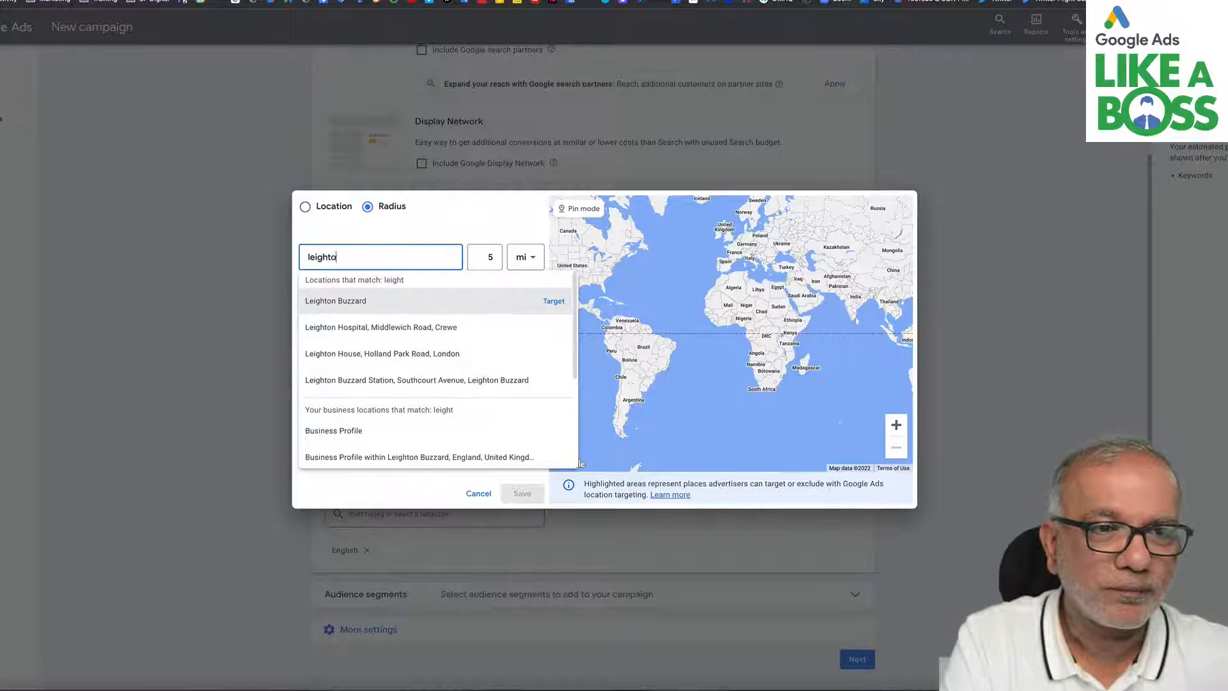
{"action": "type", "text": "n"}
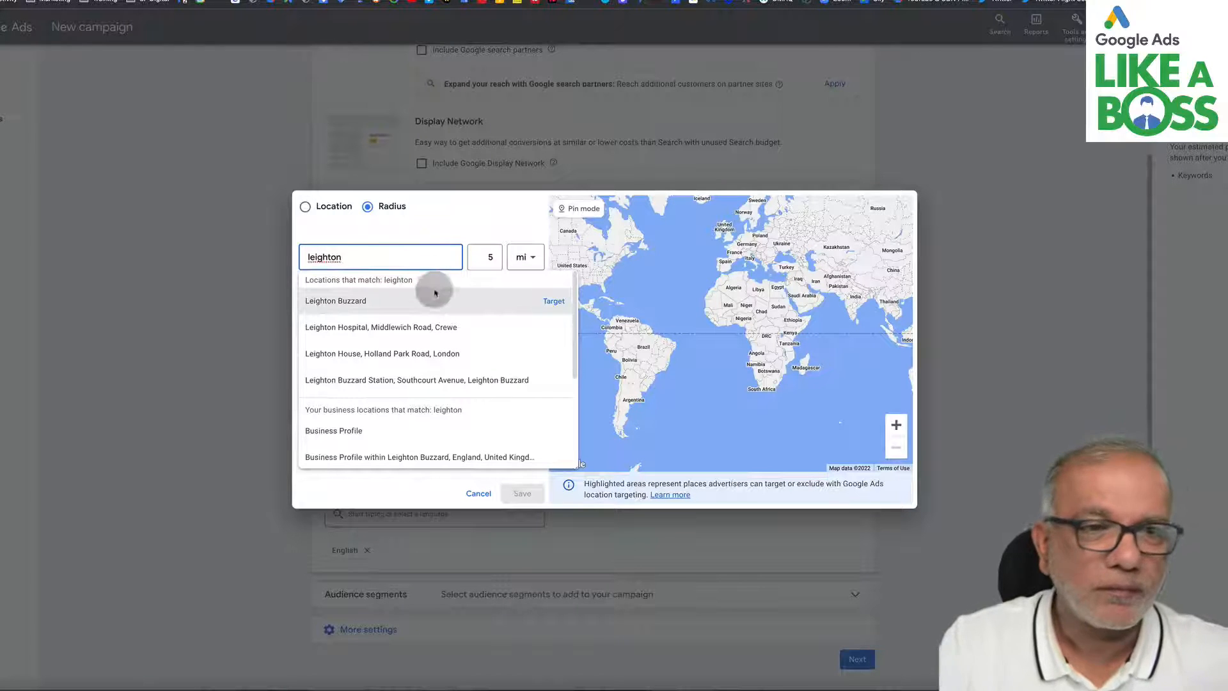
{"action": "left_click", "coordinate": [389, 302]}
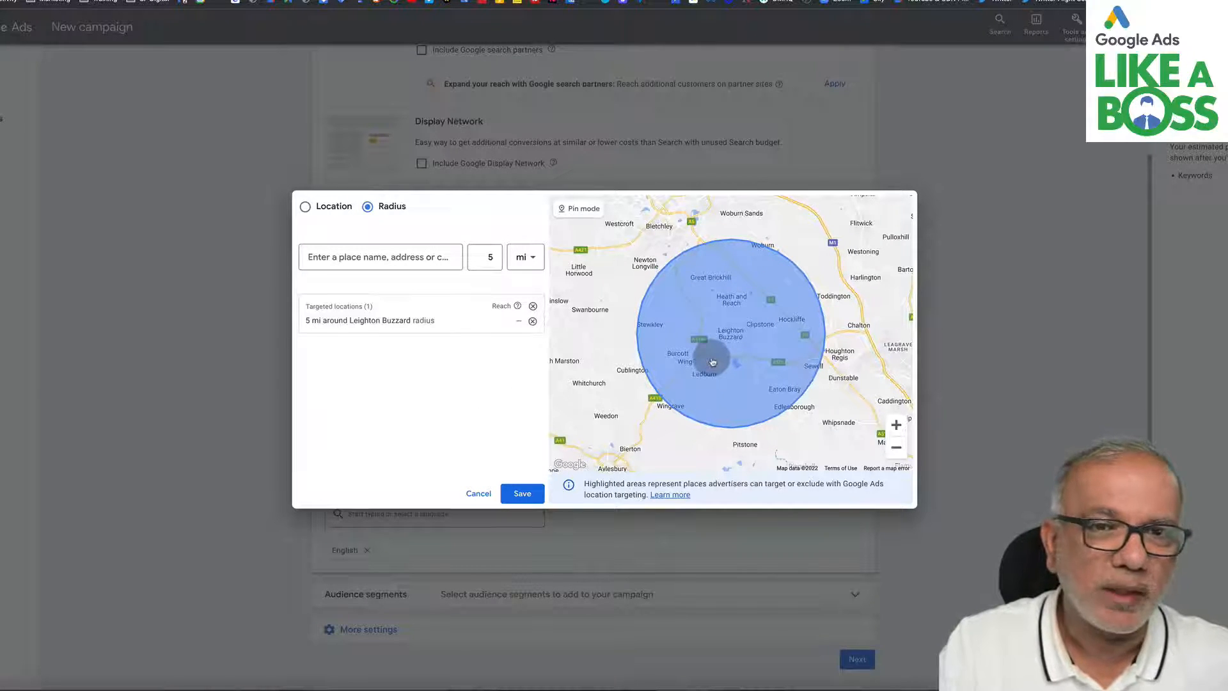
{"action": "left_click", "coordinate": [521, 494]}
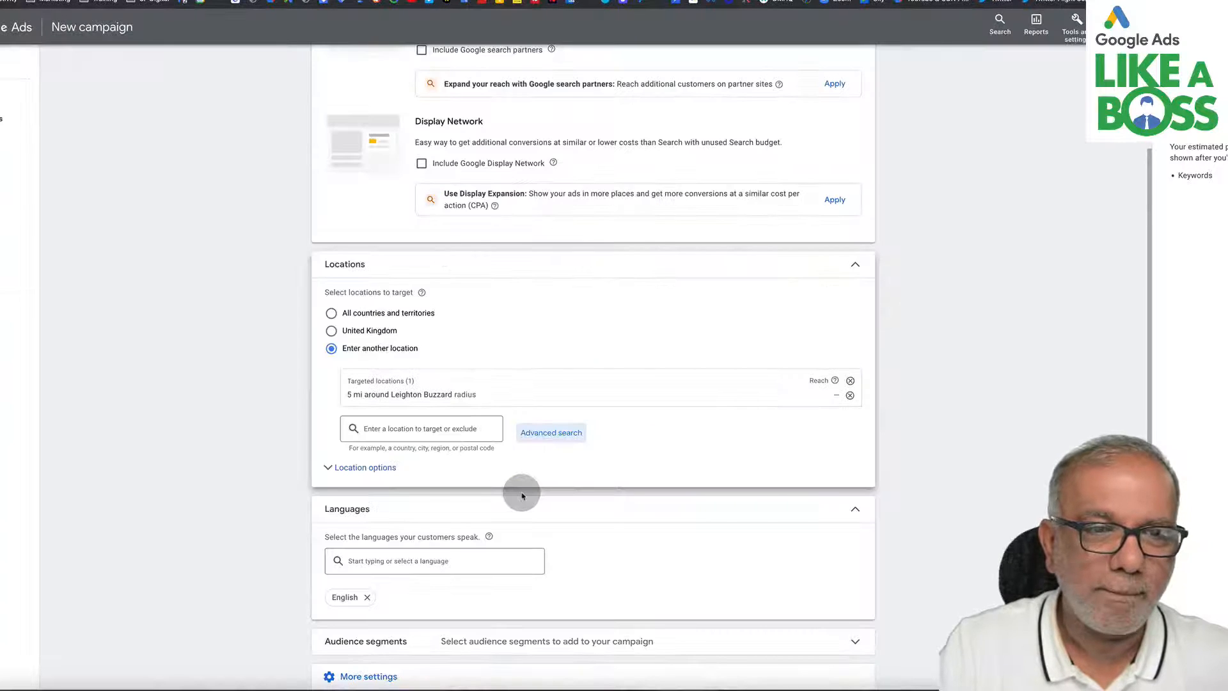
- Set the location target option to Presence: people in or regularly in your targeted locations
{"action": "scroll", "coordinate": [521, 495], "scroll_direction": "down", "scroll_amount": 3}
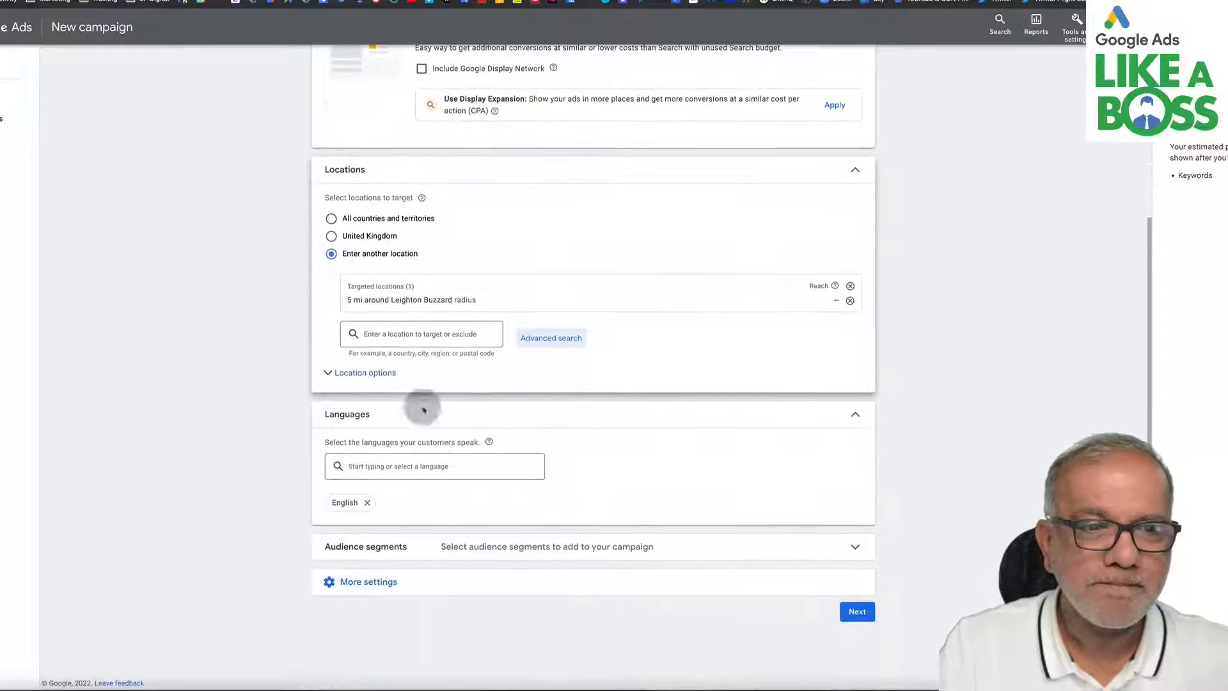
{"action": "left_click", "coordinate": [337, 374]}
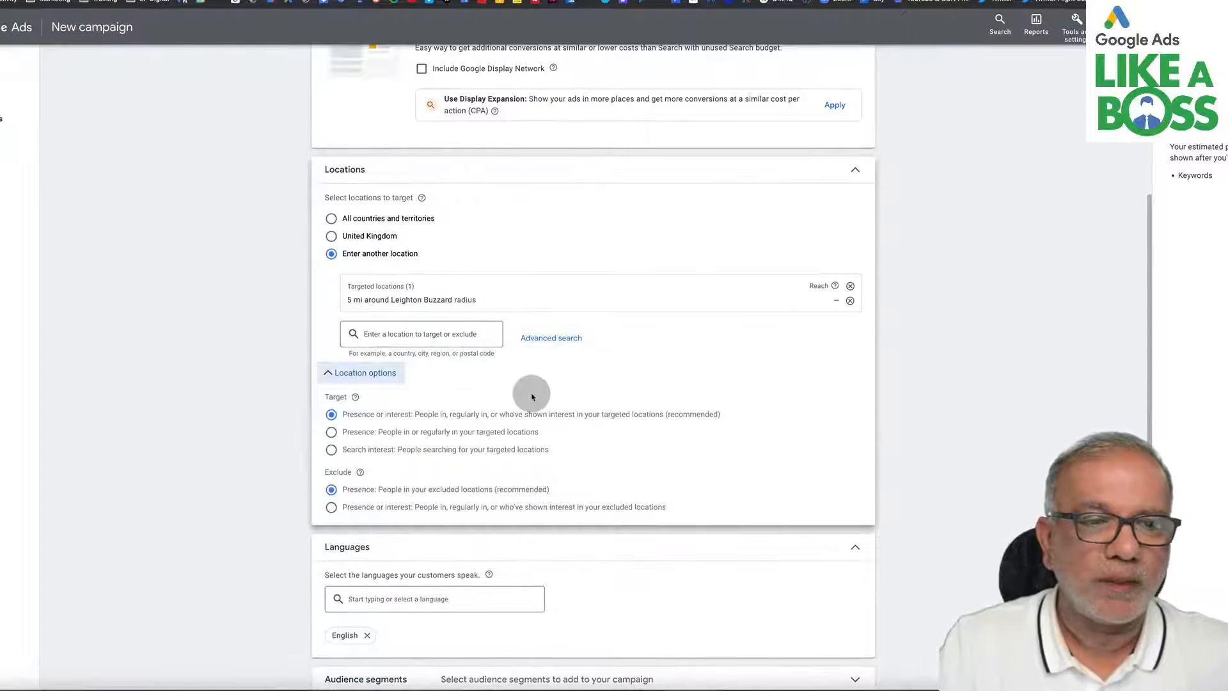
{"action": "scroll", "coordinate": [532, 397], "scroll_direction": "down", "scroll_amount": 3}
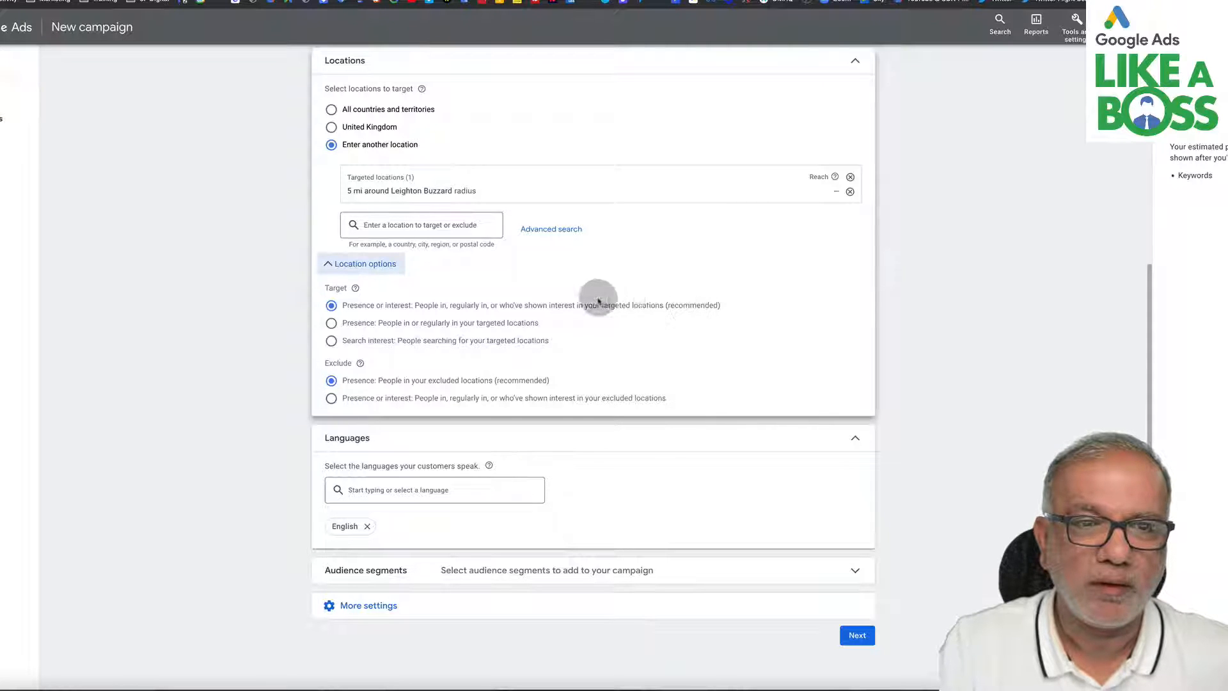
{"action": "left_click", "coordinate": [414, 327]}
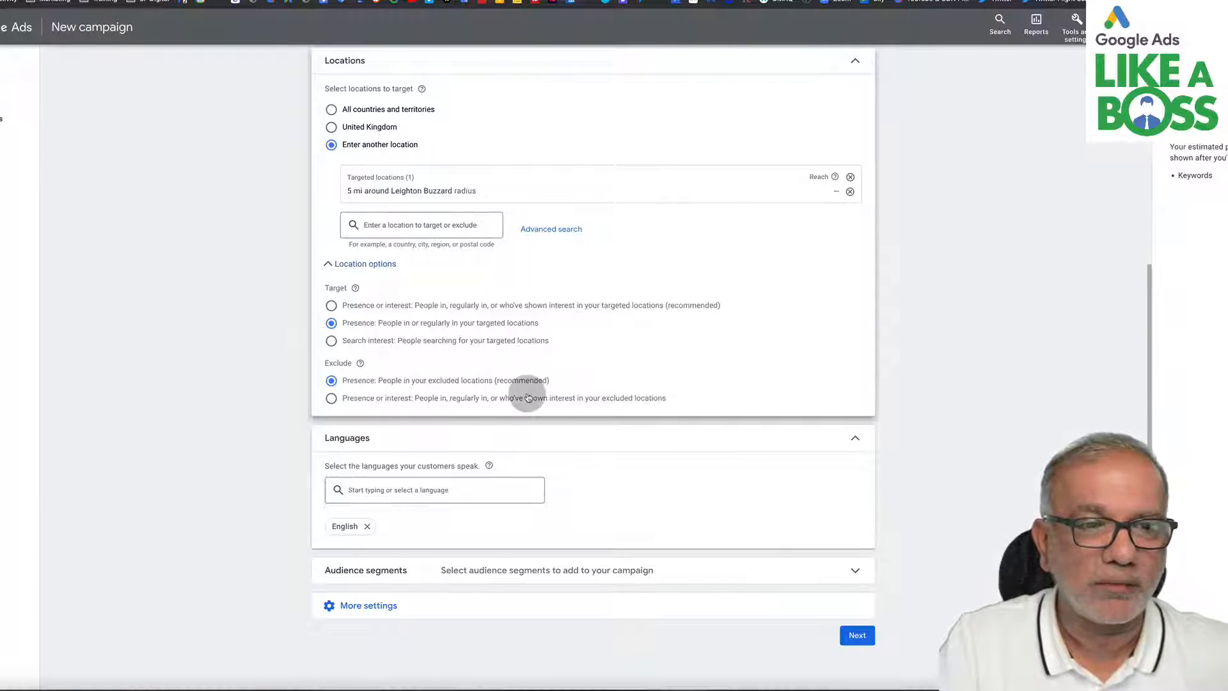
- Add an ad schedule running Mondays - Fridays from 09:00 to 17:00
{"action": "scroll", "coordinate": [527, 395], "scroll_direction": "down", "scroll_amount": 1}
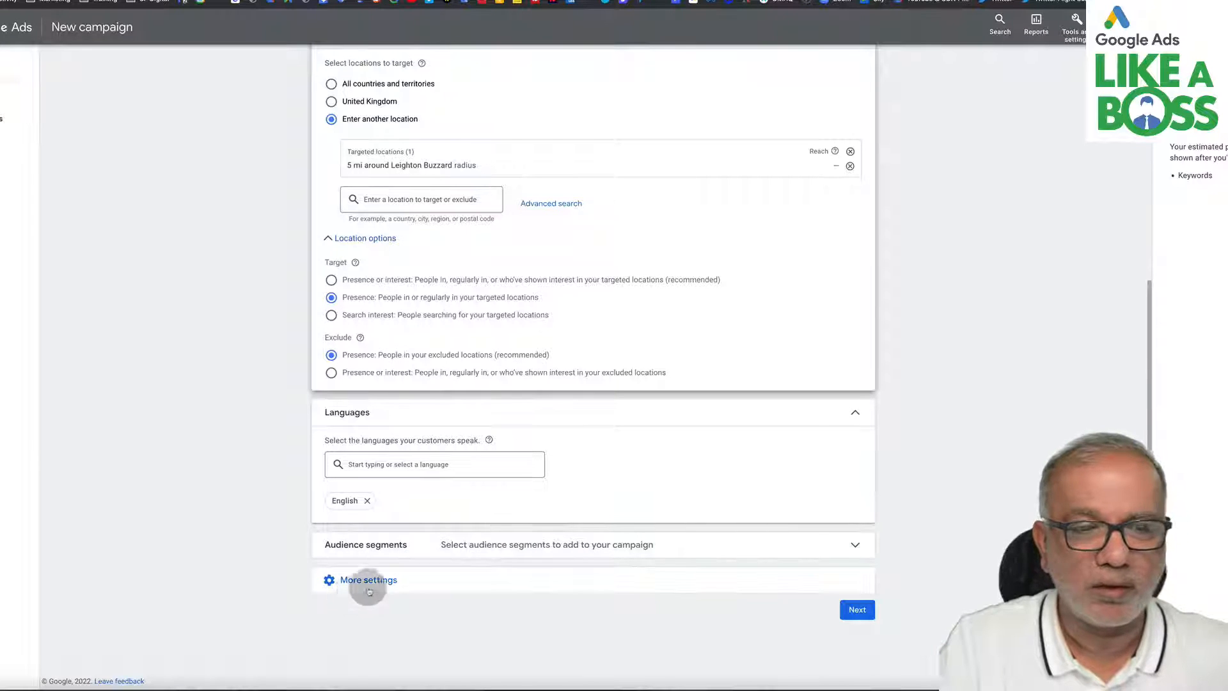
{"action": "left_click", "coordinate": [386, 582]}
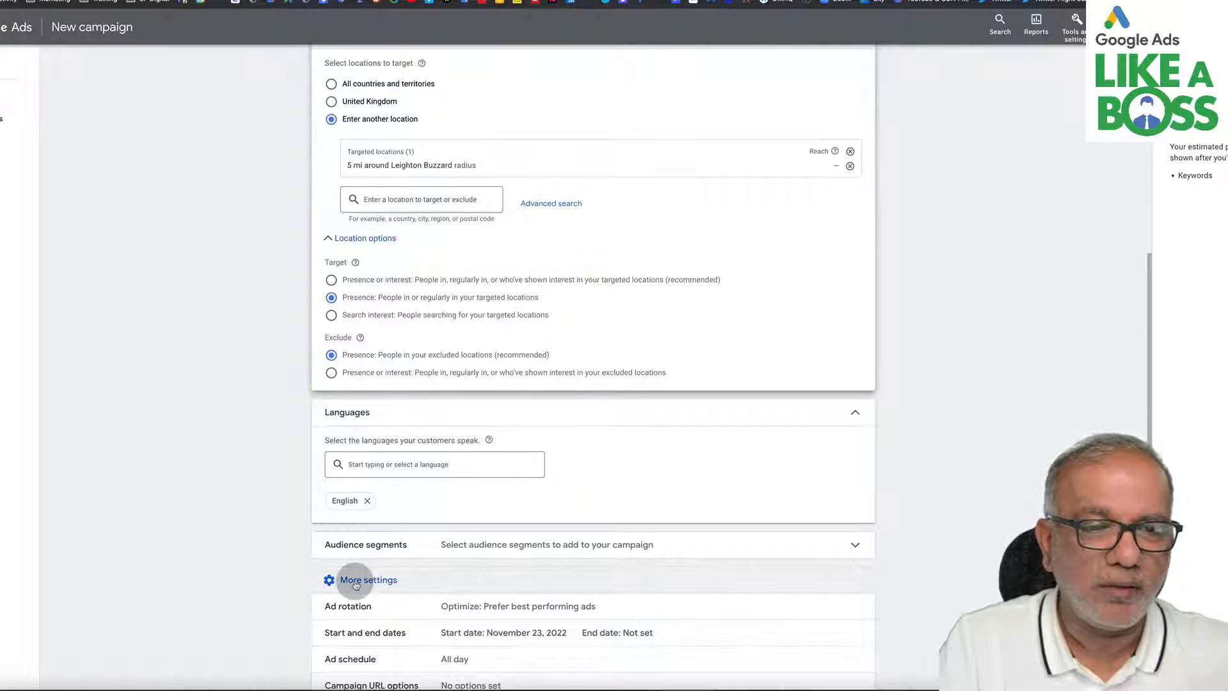
{"action": "scroll", "coordinate": [355, 586], "scroll_direction": "down", "scroll_amount": 2}
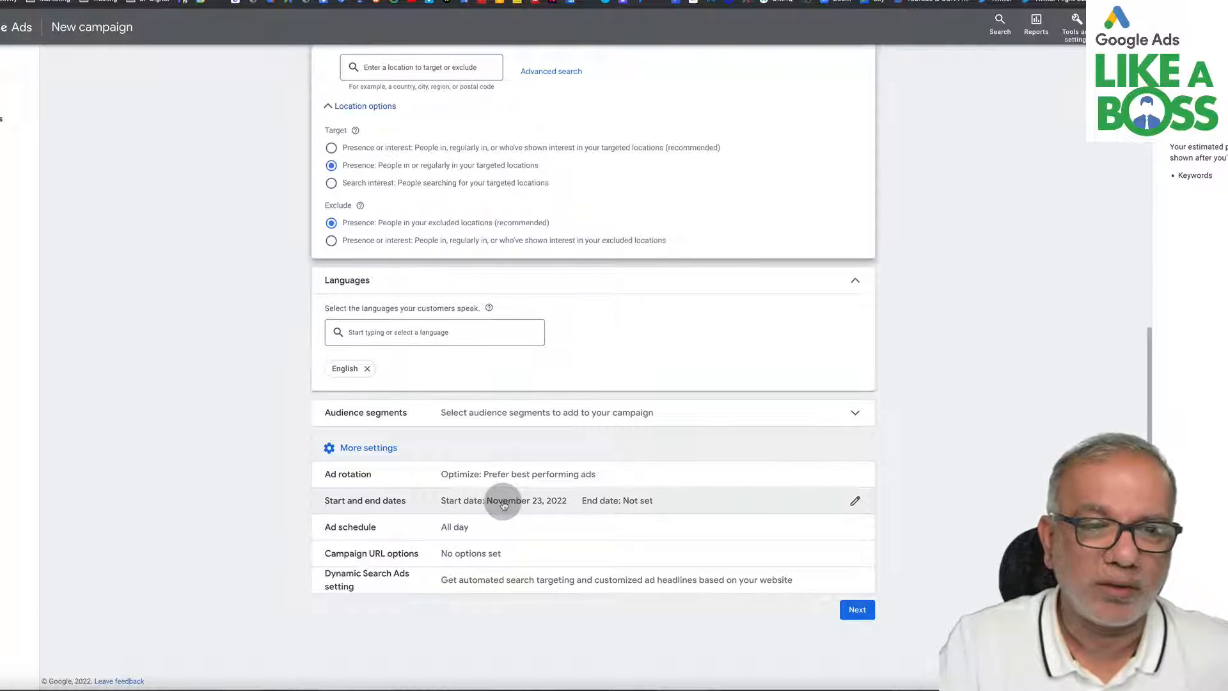
{"action": "left_click", "coordinate": [470, 527]}
{"action": "scroll", "coordinate": [470, 527], "scroll_direction": "down", "scroll_amount": 2}
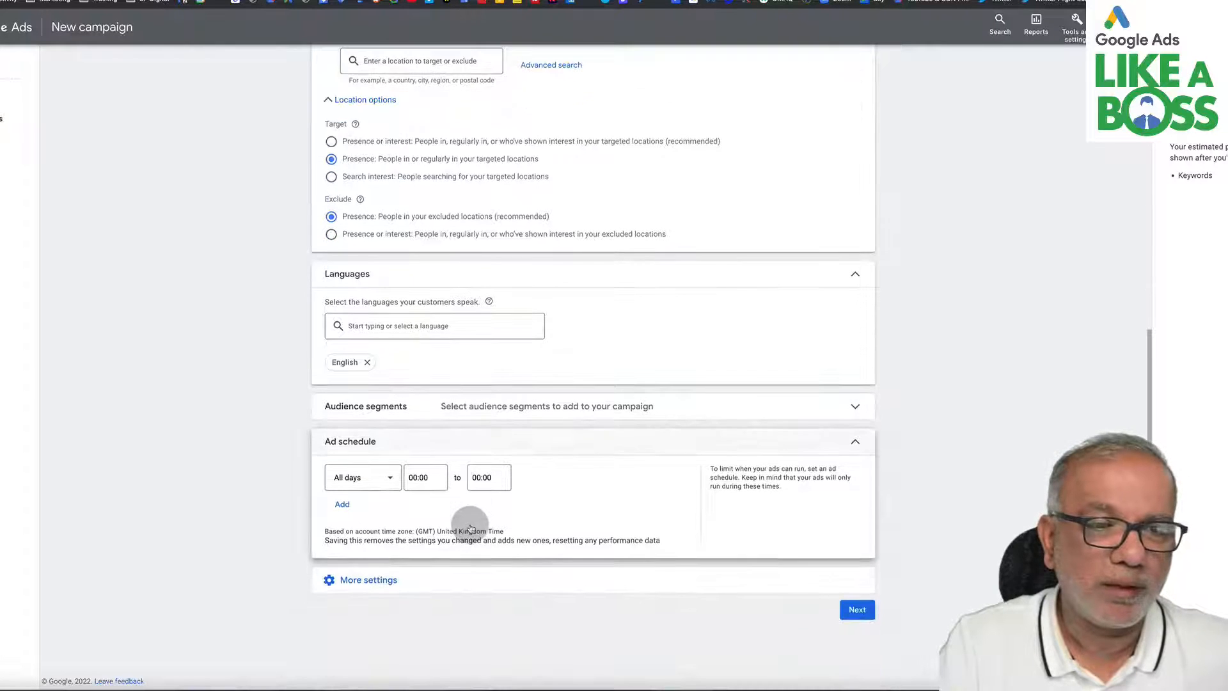
{"action": "left_click", "coordinate": [389, 481]}
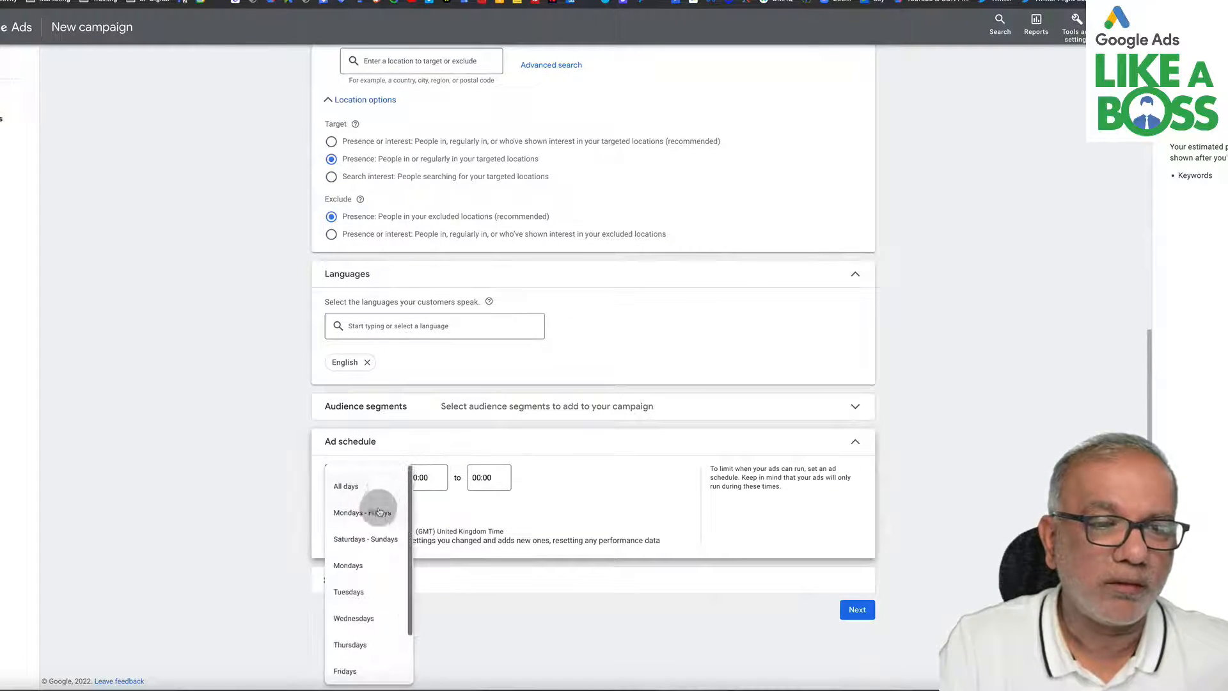
{"action": "left_click", "coordinate": [374, 510]}
{"action": "left_click", "coordinate": [439, 477]}
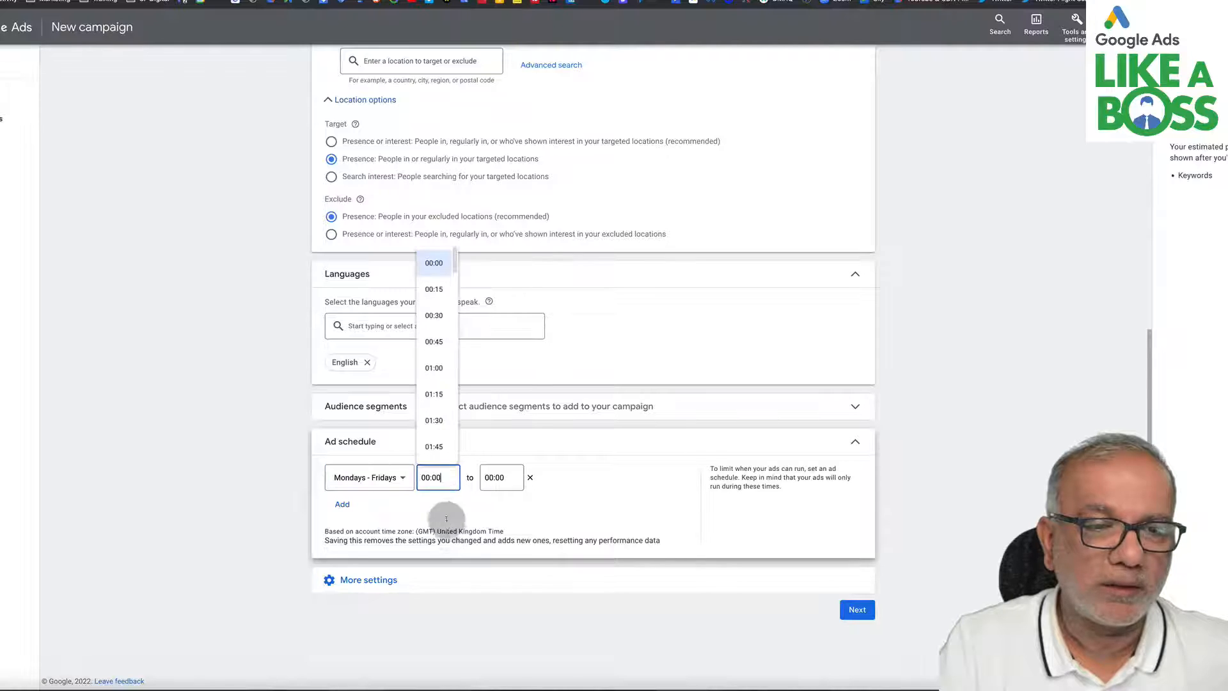
{"action": "scroll", "coordinate": [445, 435], "scroll_direction": "down", "scroll_amount": 2}
{"action": "scroll", "coordinate": [445, 435], "scroll_direction": "down", "scroll_amount": 10}
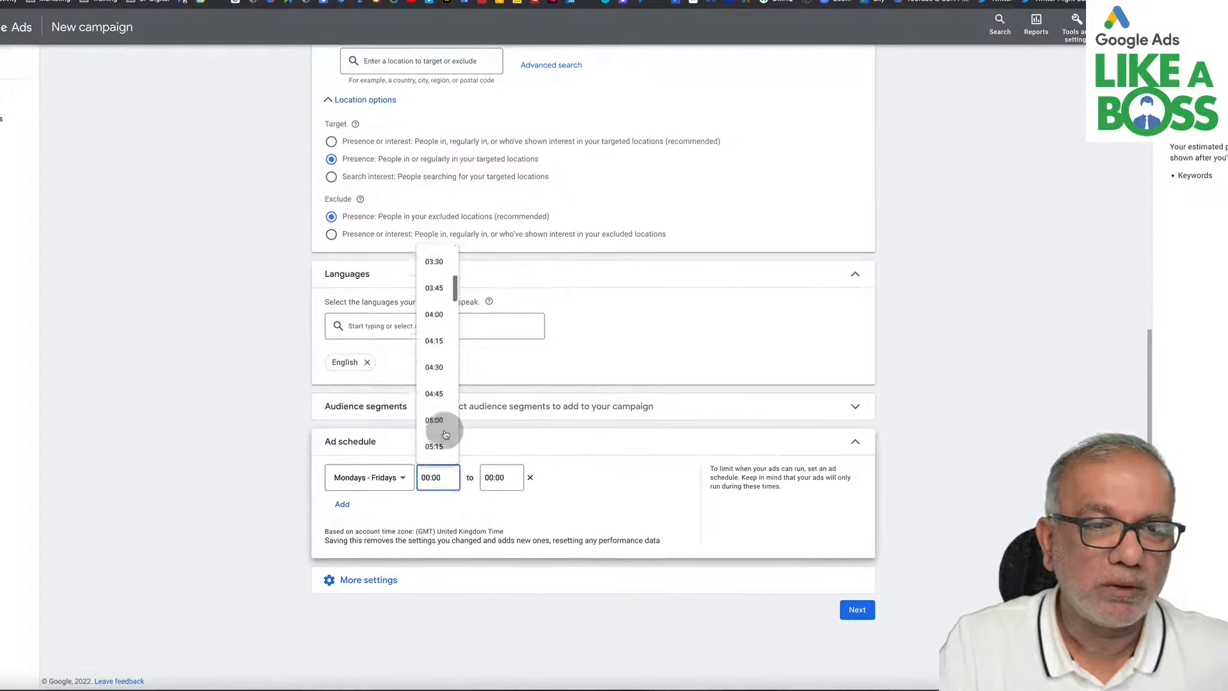
{"action": "scroll", "coordinate": [445, 435], "scroll_direction": "down", "scroll_amount": 2}
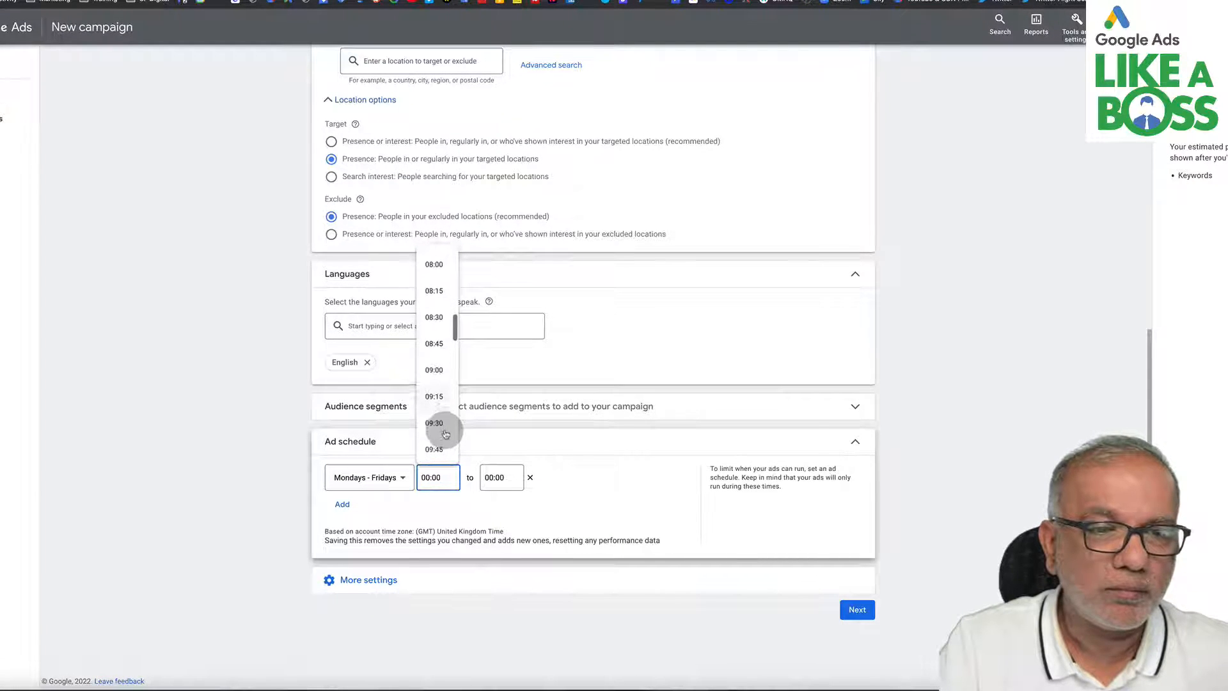
{"action": "left_click", "coordinate": [432, 371]}
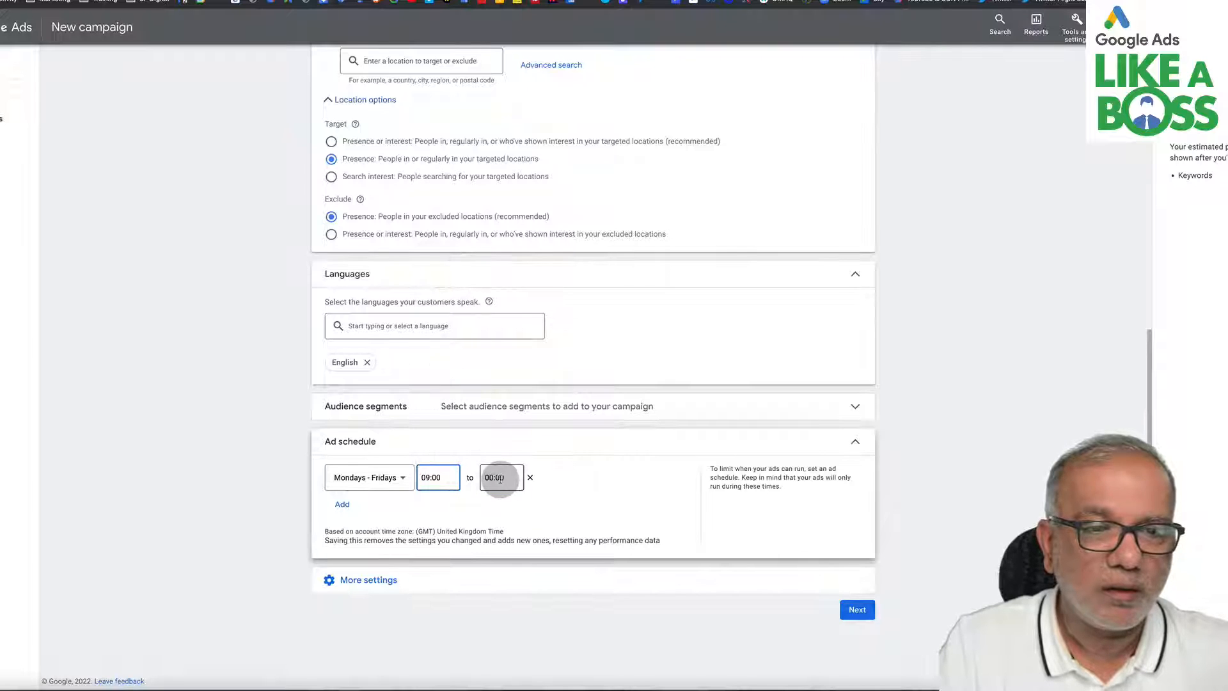
{"action": "left_click", "coordinate": [501, 477]}
{"action": "scroll", "coordinate": [502, 368], "scroll_direction": "down", "scroll_amount": 15}
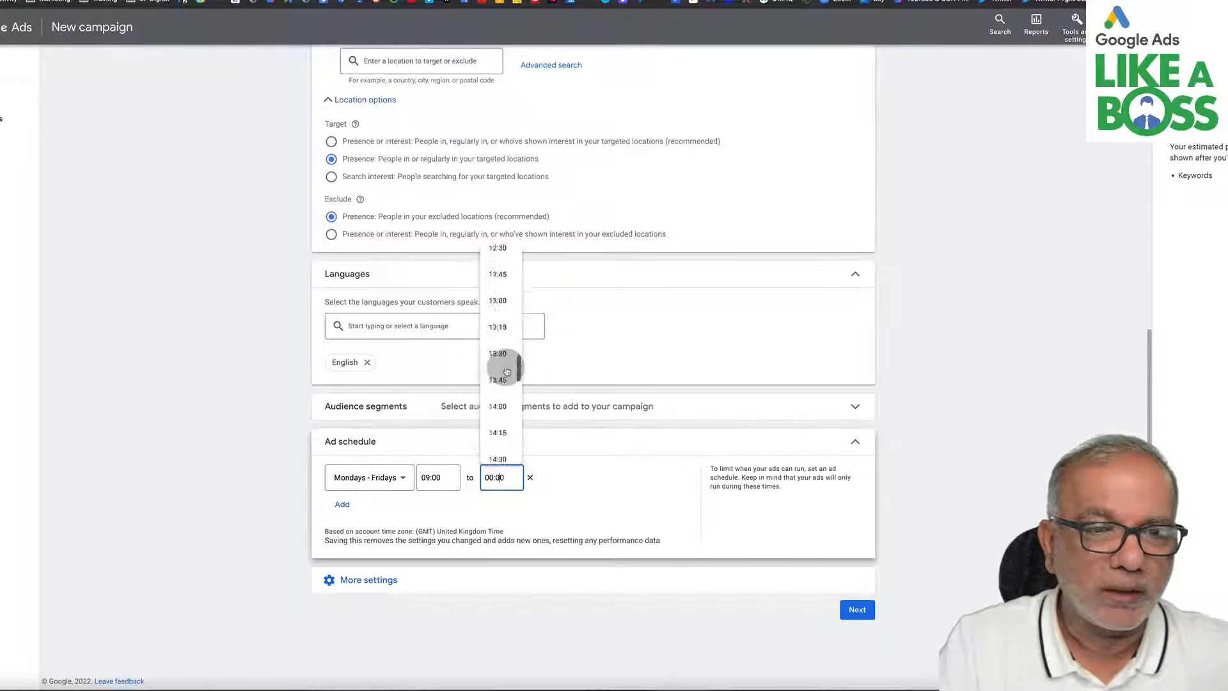
{"action": "scroll", "coordinate": [506, 371], "scroll_direction": "down", "scroll_amount": 6}
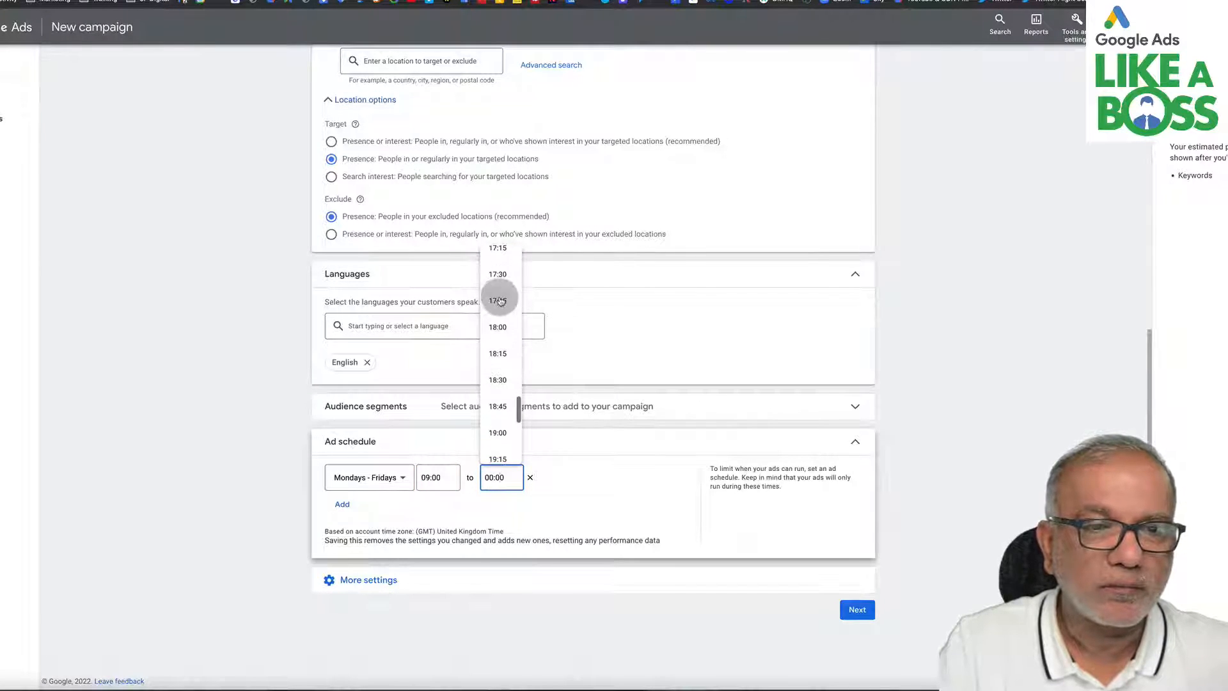
{"action": "scroll", "coordinate": [500, 300], "scroll_direction": "up", "scroll_amount": 1}
{"action": "left_click", "coordinate": [498, 300]}
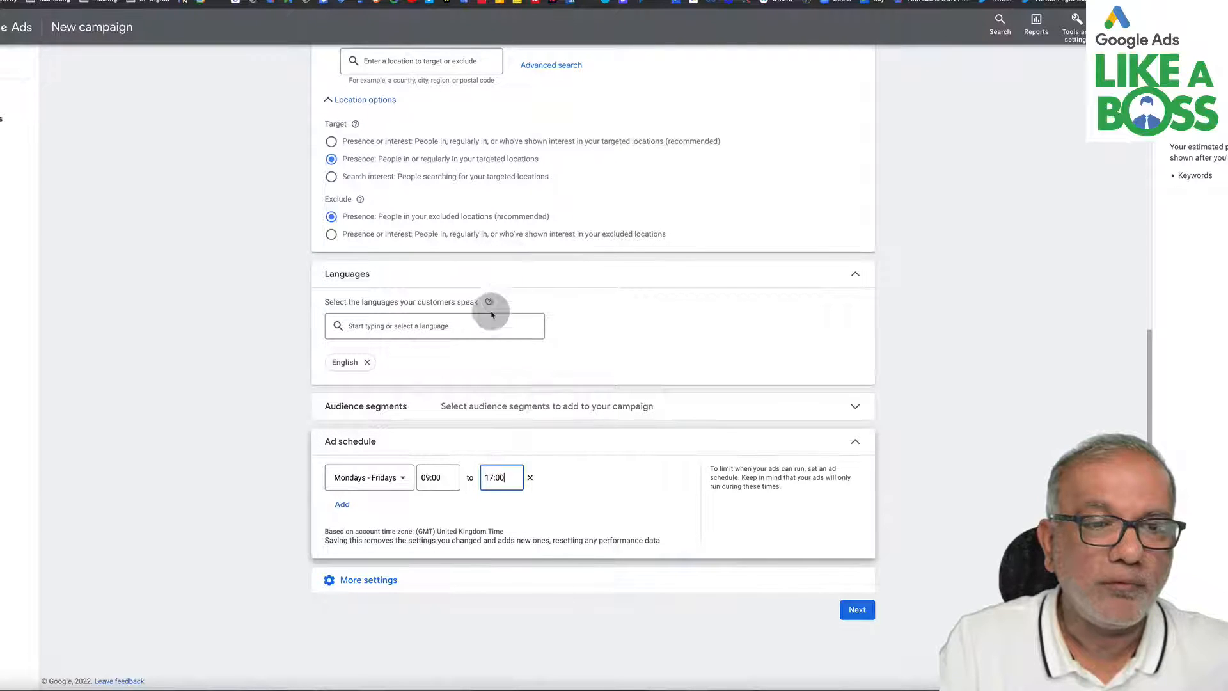
- Add a second ad schedule row running Saturdays - Sundays from 09:00 to 13:00
{"action": "left_click", "coordinate": [342, 504]}
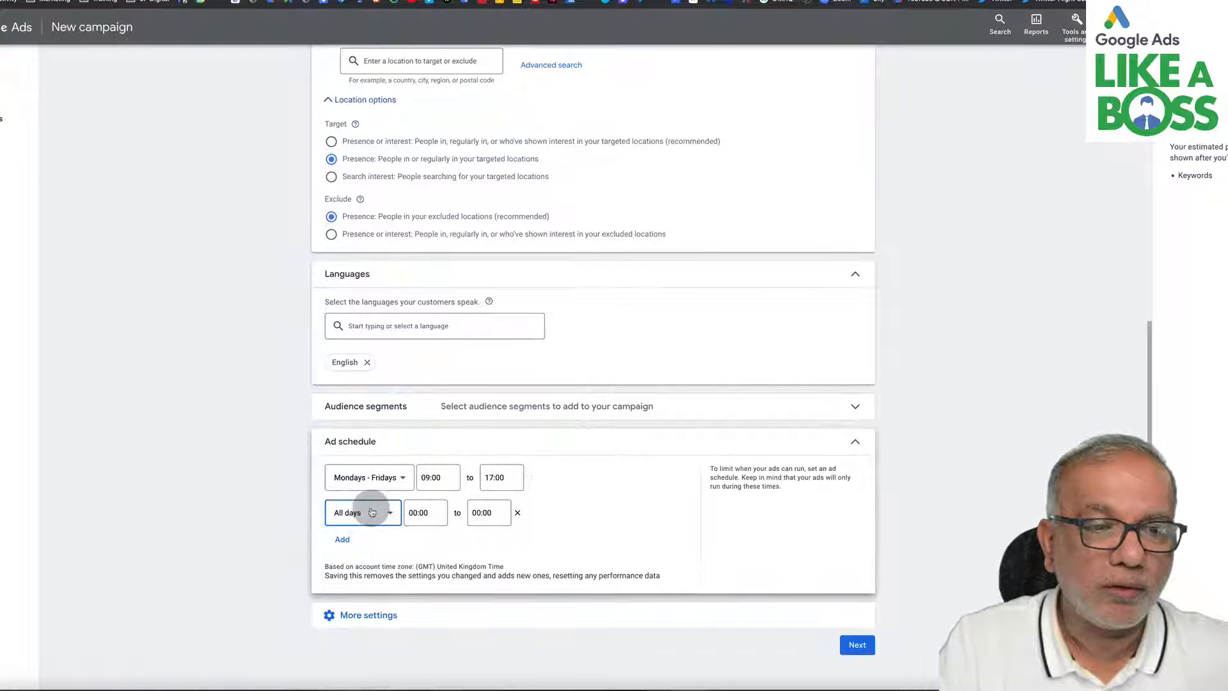
{"action": "left_click", "coordinate": [368, 512]}
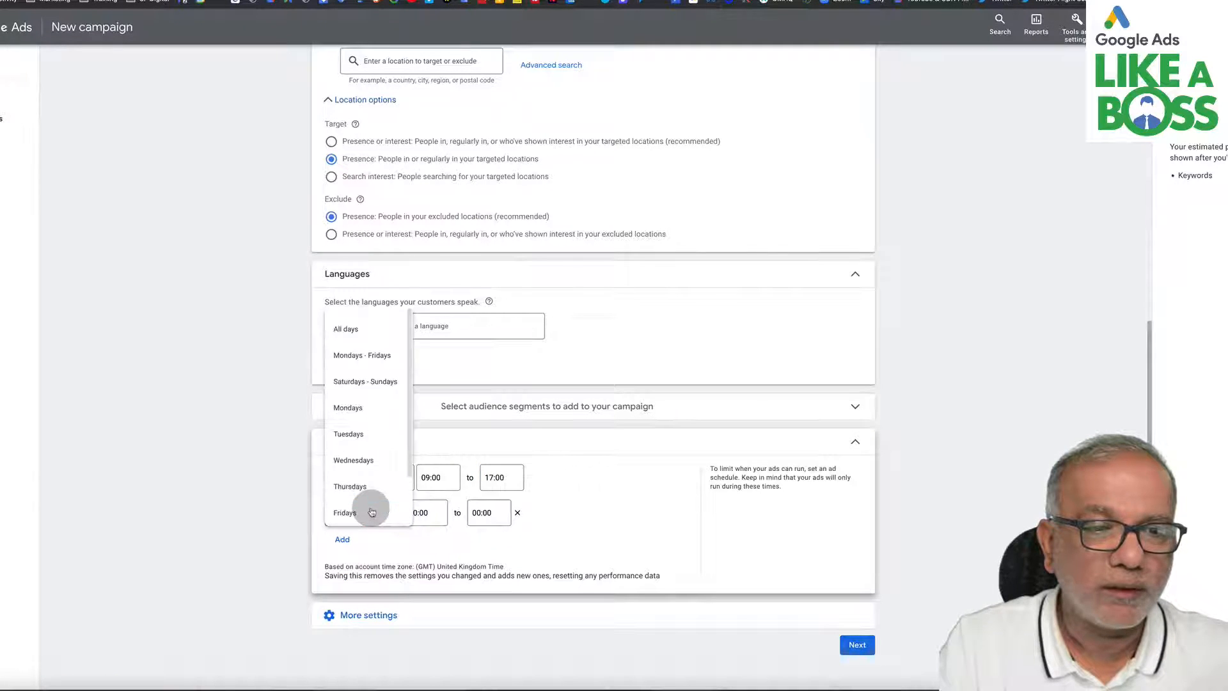
{"action": "left_click", "coordinate": [369, 385]}
{"action": "left_click", "coordinate": [461, 512]}
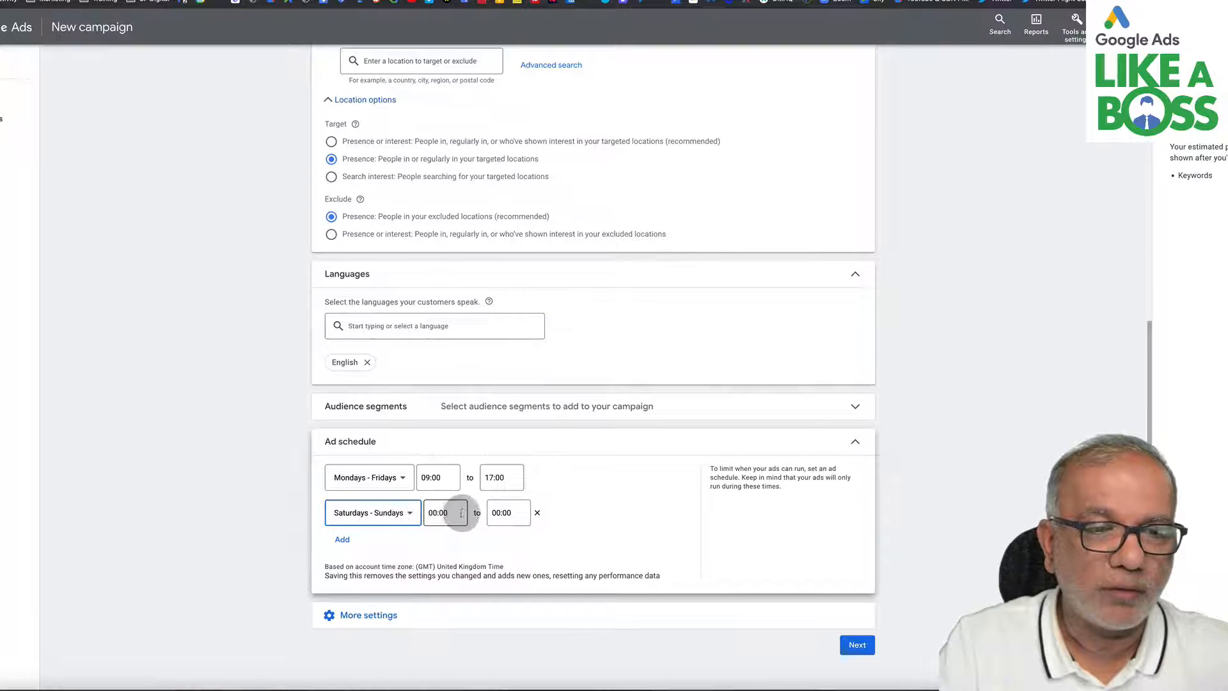
{"action": "left_click", "coordinate": [450, 512]}
{"action": "scroll", "coordinate": [447, 318], "scroll_direction": "down", "scroll_amount": 5}
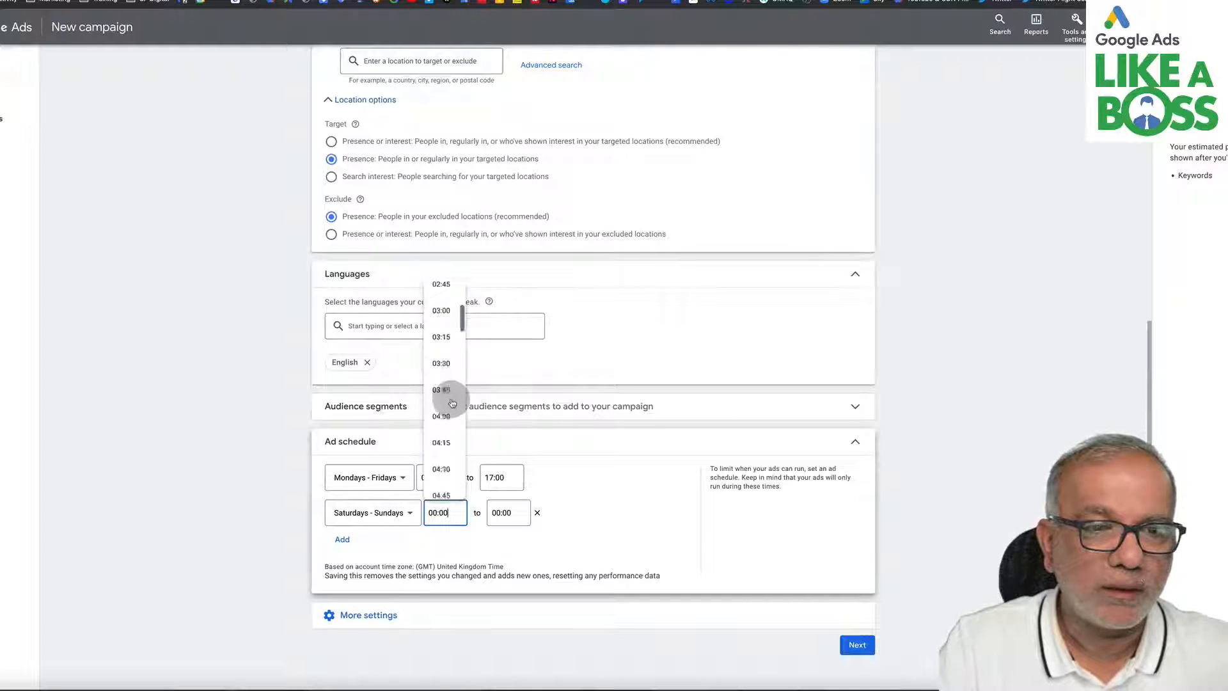
{"action": "scroll", "coordinate": [452, 402], "scroll_direction": "down", "scroll_amount": 5}
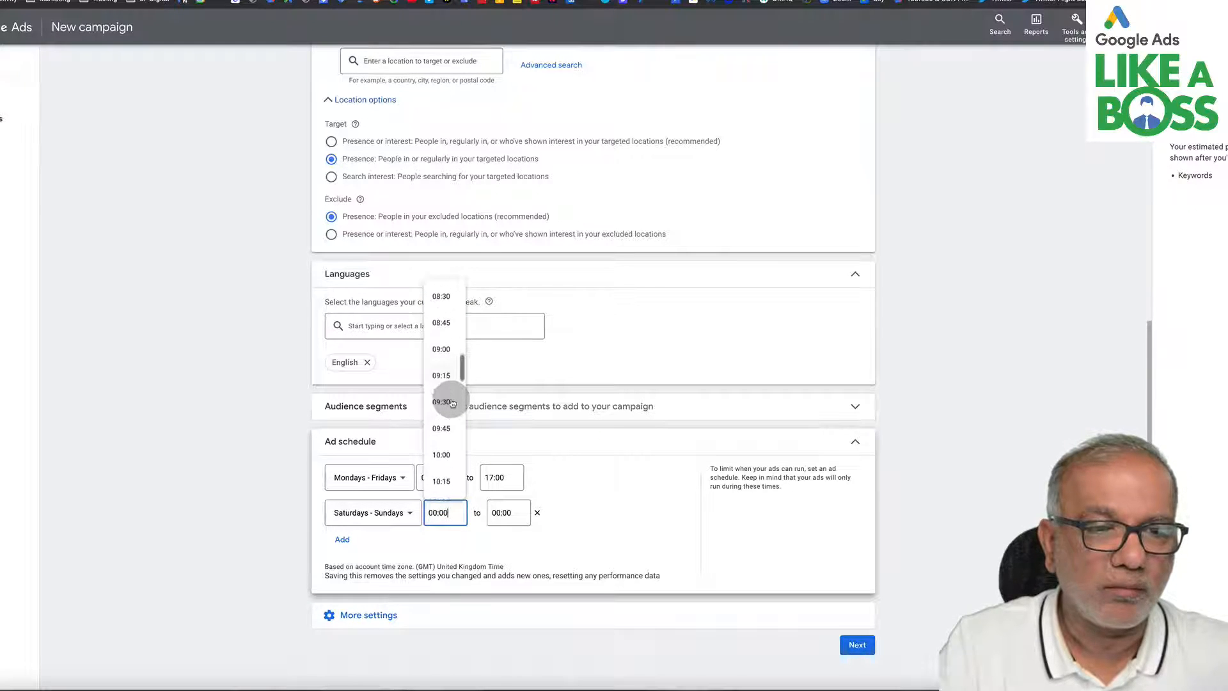
{"action": "left_click", "coordinate": [441, 337]}
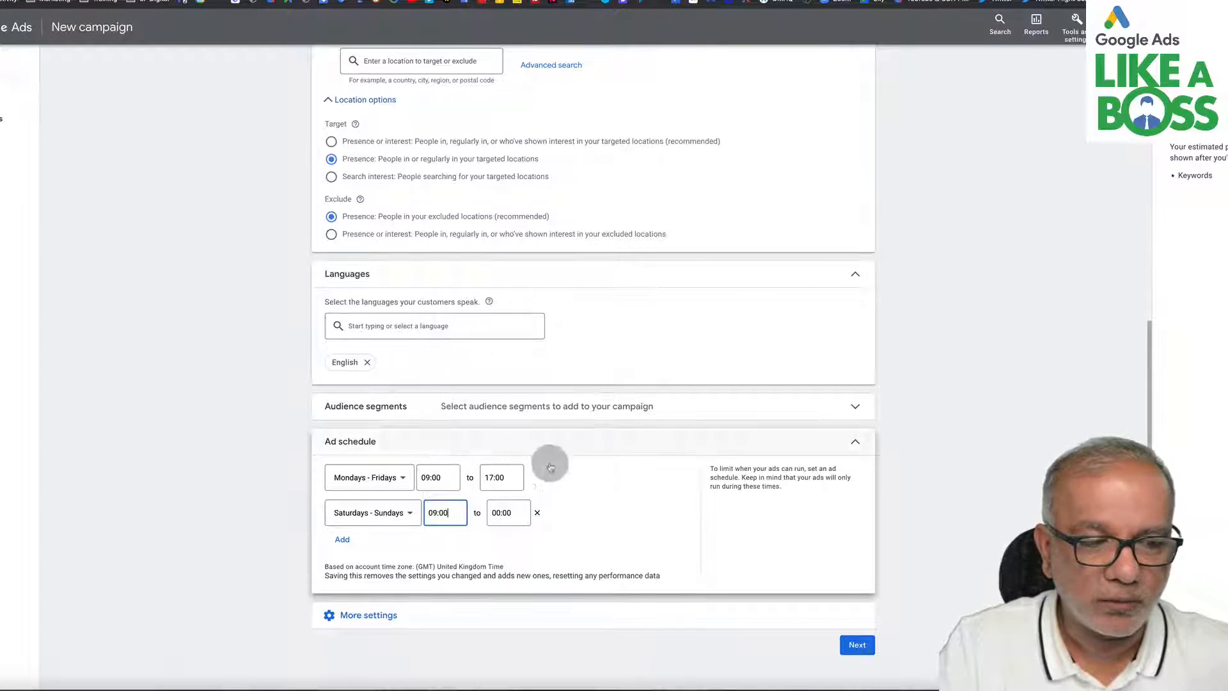
{"action": "left_click", "coordinate": [503, 512]}
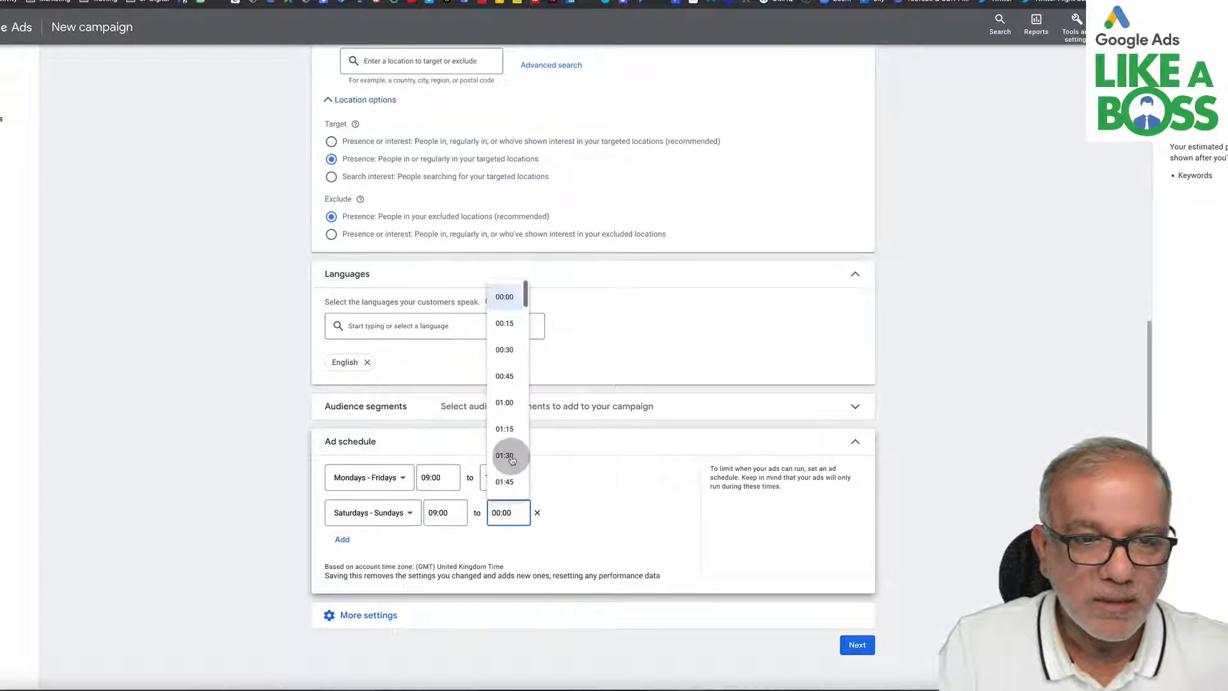
{"action": "scroll", "coordinate": [505, 454], "scroll_direction": "down", "scroll_amount": 10}
{"action": "scroll", "coordinate": [511, 459], "scroll_direction": "down", "scroll_amount": 6}
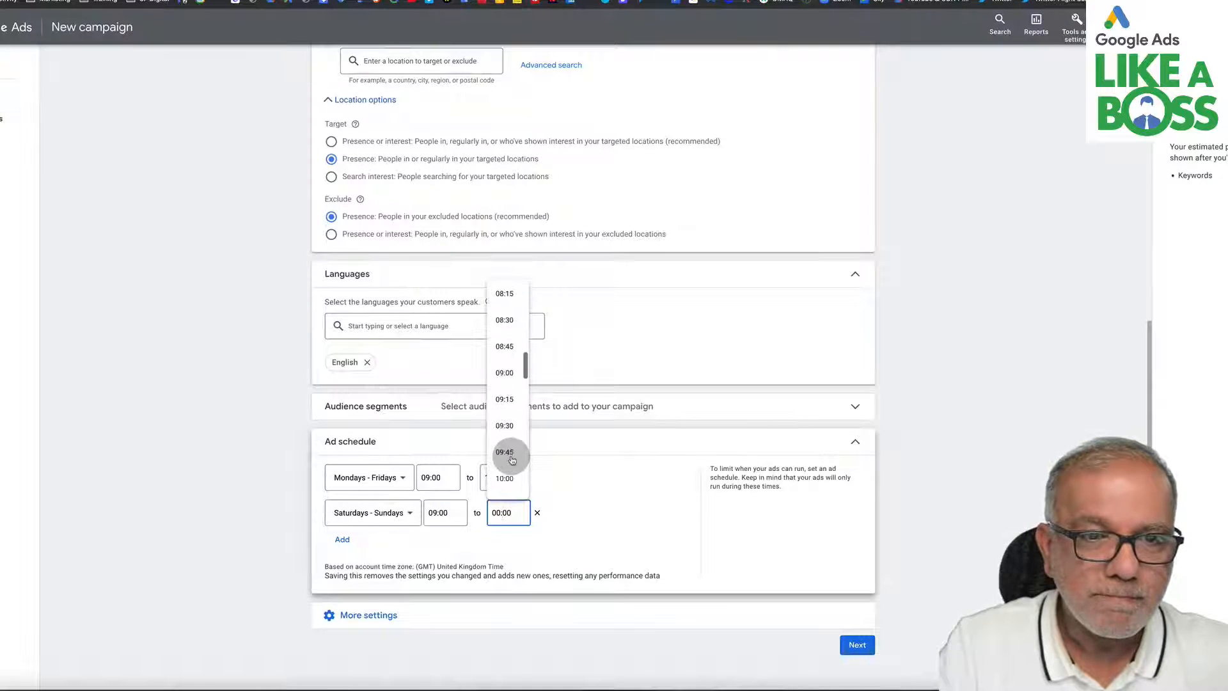
{"action": "scroll", "coordinate": [512, 460], "scroll_direction": "down", "scroll_amount": 1}
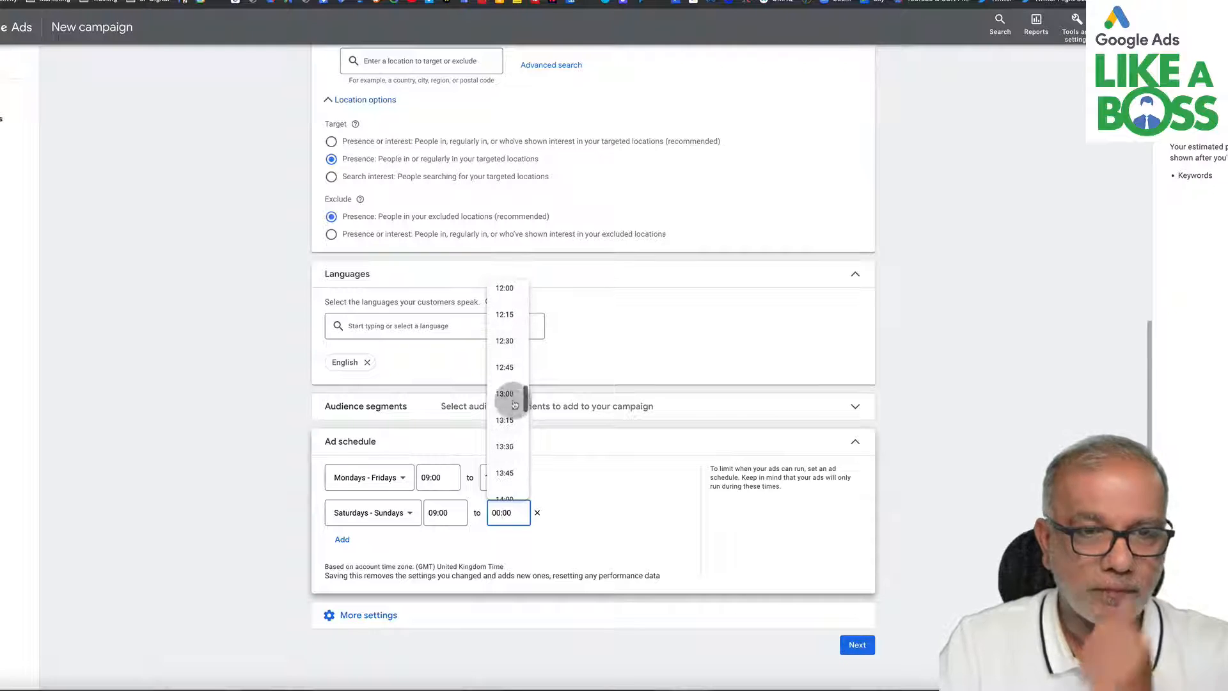
{"action": "left_click", "coordinate": [510, 393]}
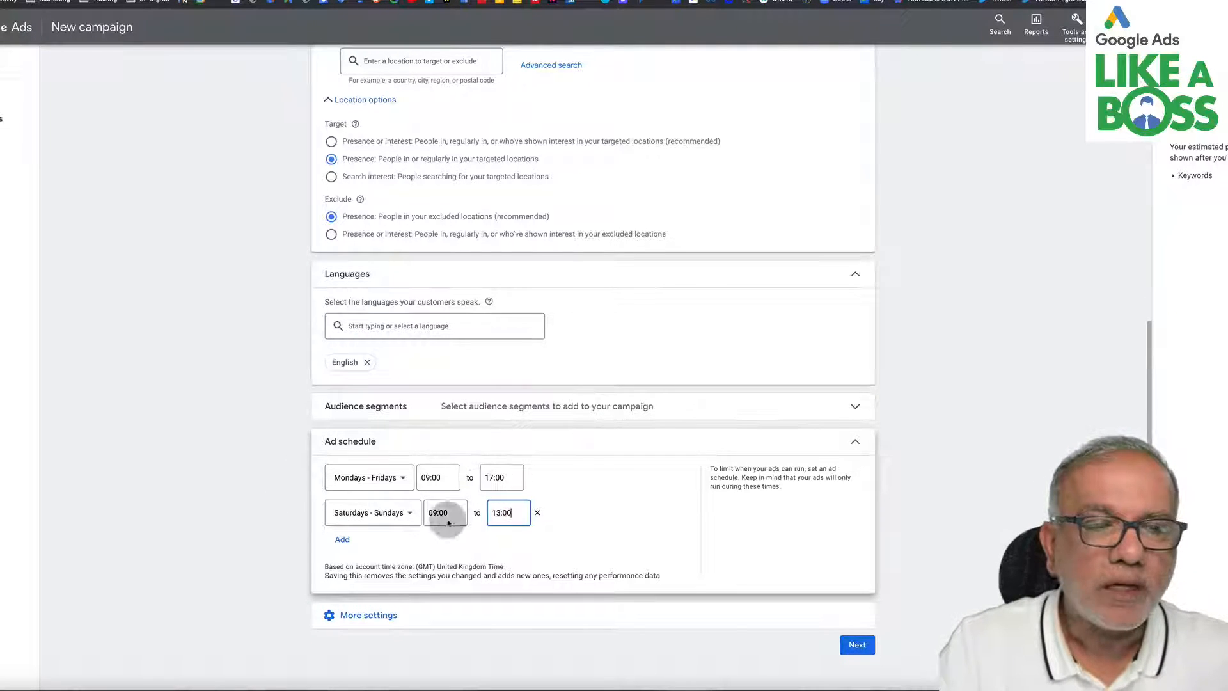
- Expand More settings, review the campaign settings, and continue to the keywords and ads step
{"action": "scroll", "coordinate": [465, 512], "scroll_direction": "down", "scroll_amount": 1}
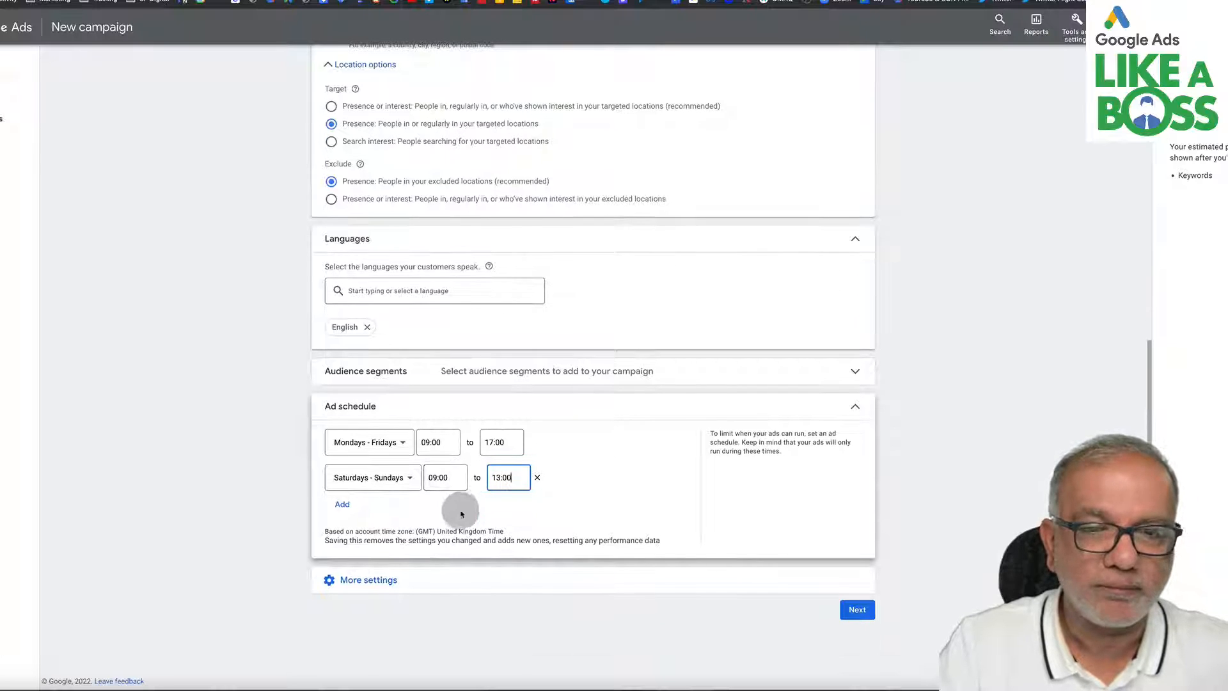
{"action": "left_click", "coordinate": [373, 580]}
{"action": "scroll", "coordinate": [549, 521], "scroll_direction": "down", "scroll_amount": 3}
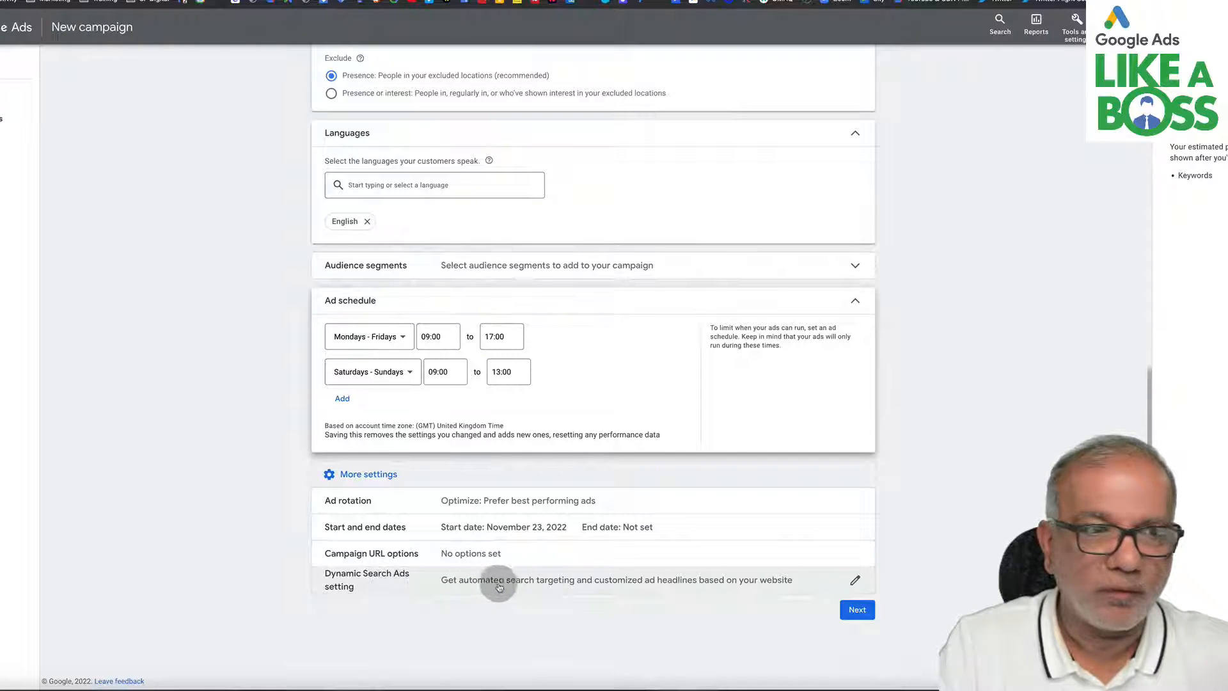
{"action": "scroll", "coordinate": [647, 504], "scroll_direction": "up", "scroll_amount": 10}
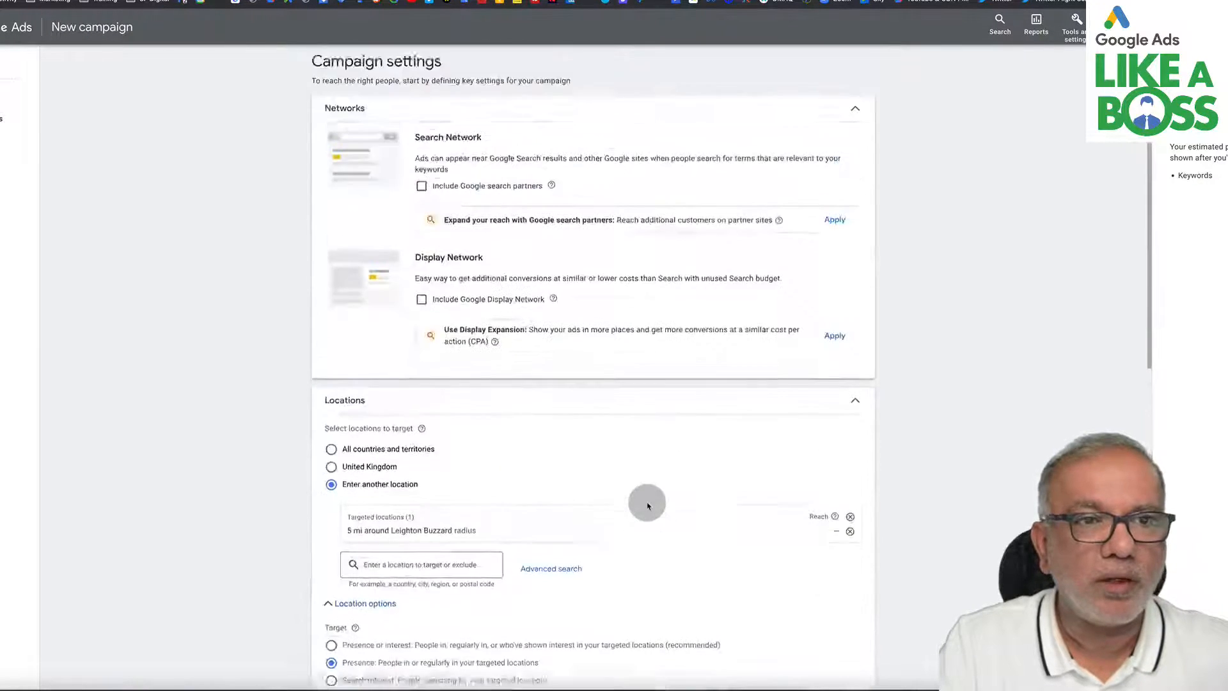
{"action": "scroll", "coordinate": [647, 504], "scroll_direction": "down", "scroll_amount": 9}
{"action": "scroll", "coordinate": [647, 505], "scroll_direction": "down", "scroll_amount": 2}
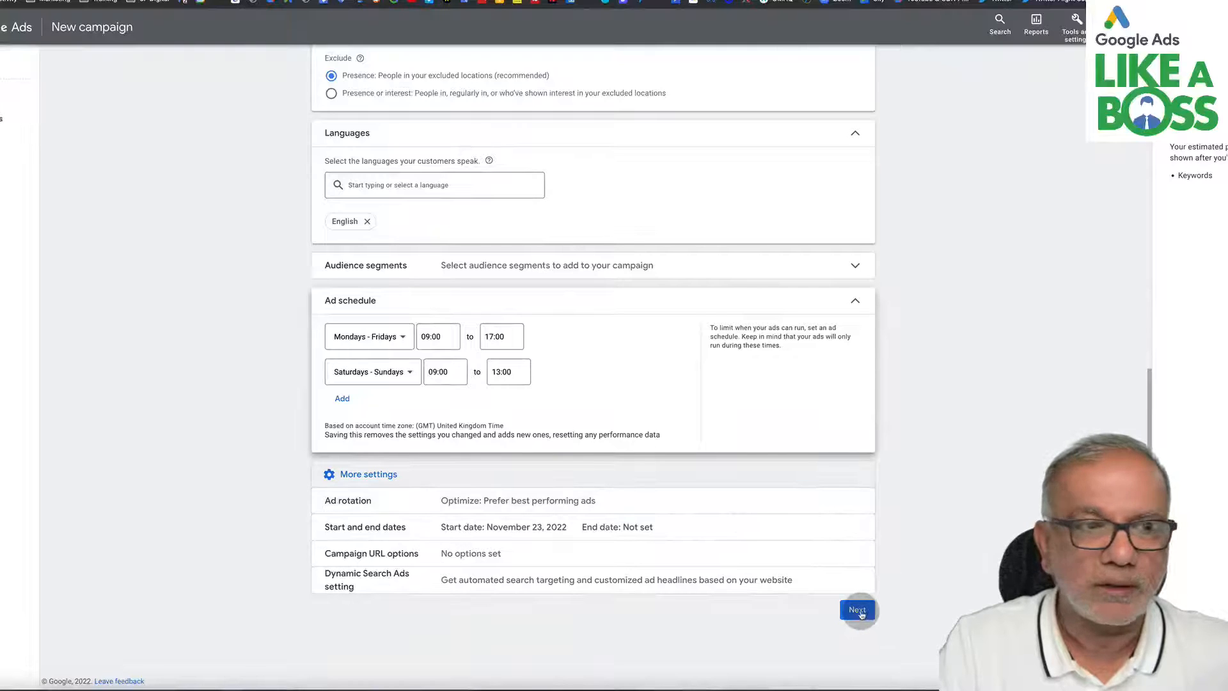
{"action": "left_click", "coordinate": [859, 611]}
{"action": "left_click", "coordinate": [859, 604]}
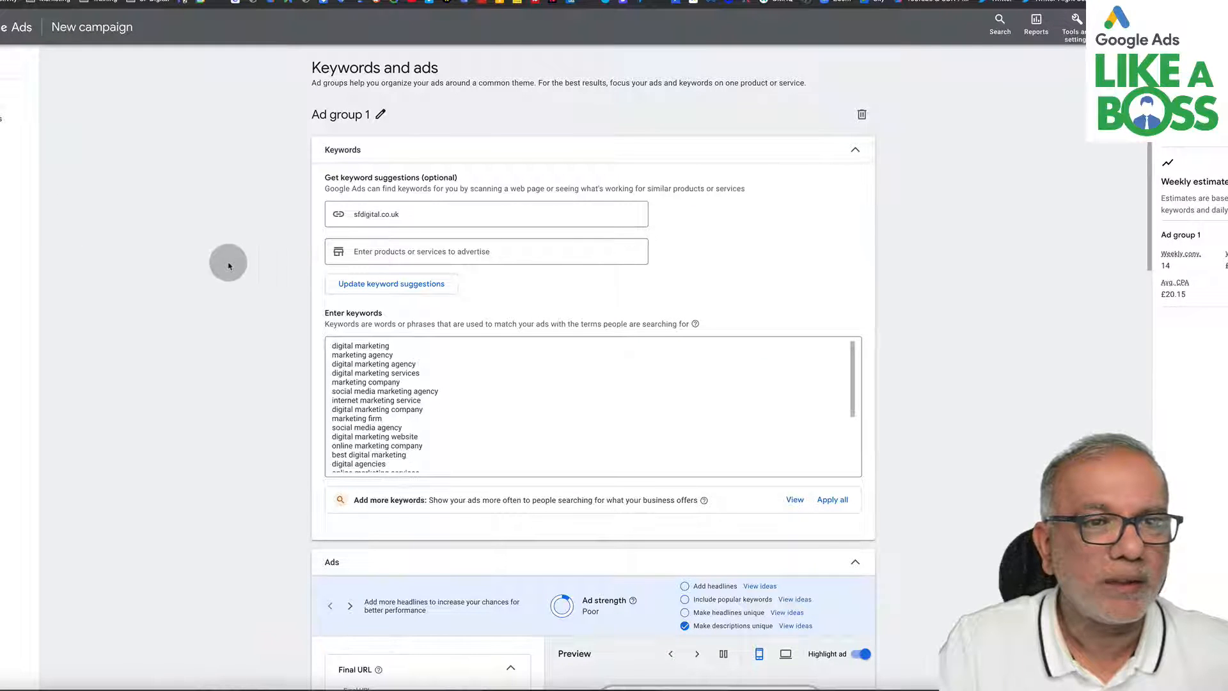
- Review the website URL and the suggested keyword list for the ad group
{"action": "left_click", "coordinate": [382, 216]}
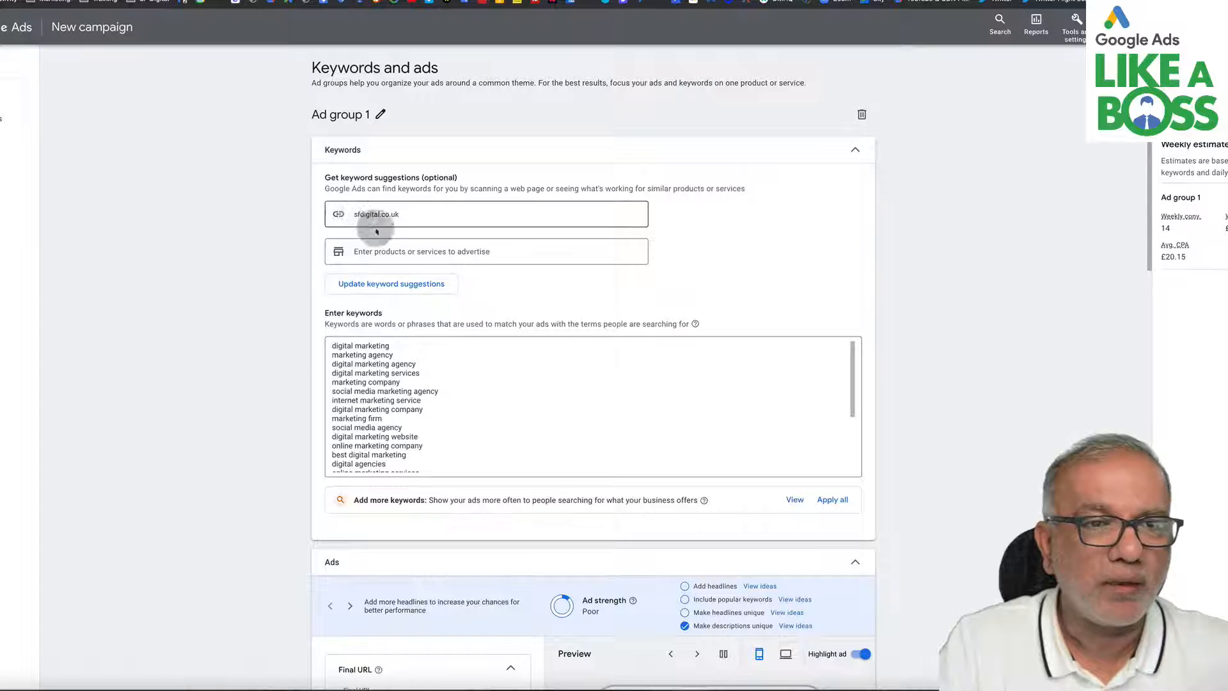
{"action": "left_click", "coordinate": [358, 349]}
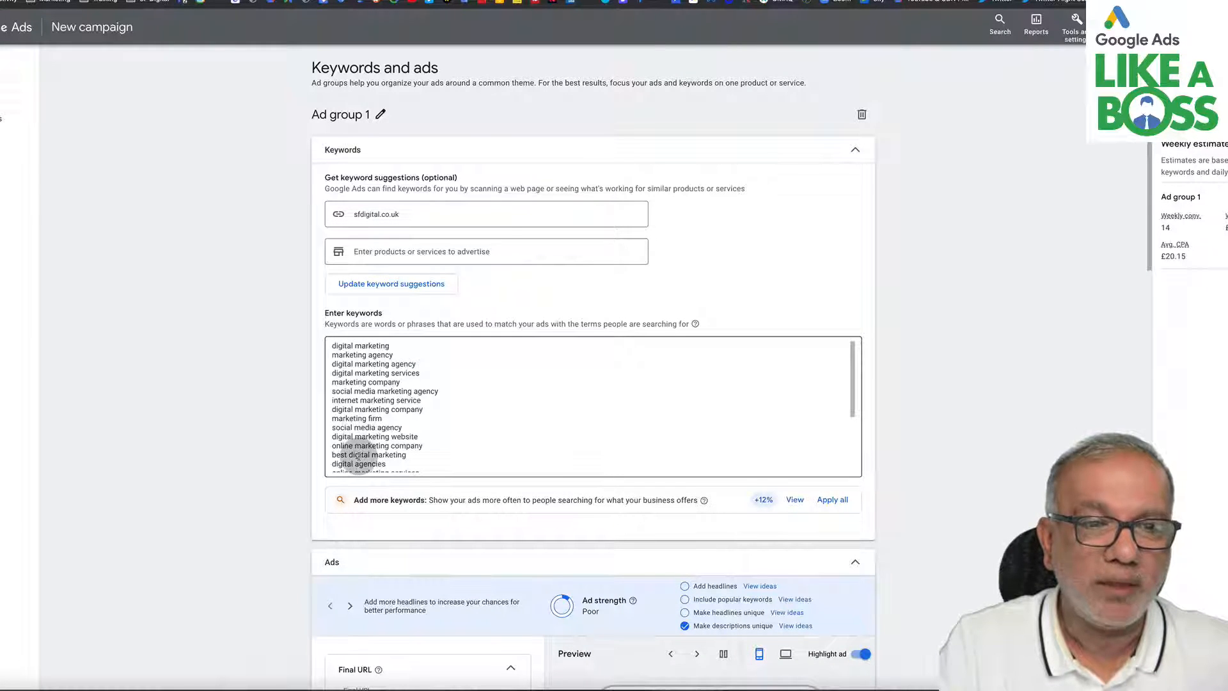
{"action": "scroll", "coordinate": [361, 454], "scroll_direction": "down", "scroll_amount": 5}
{"action": "scroll", "coordinate": [360, 454], "scroll_direction": "down", "scroll_amount": 3}
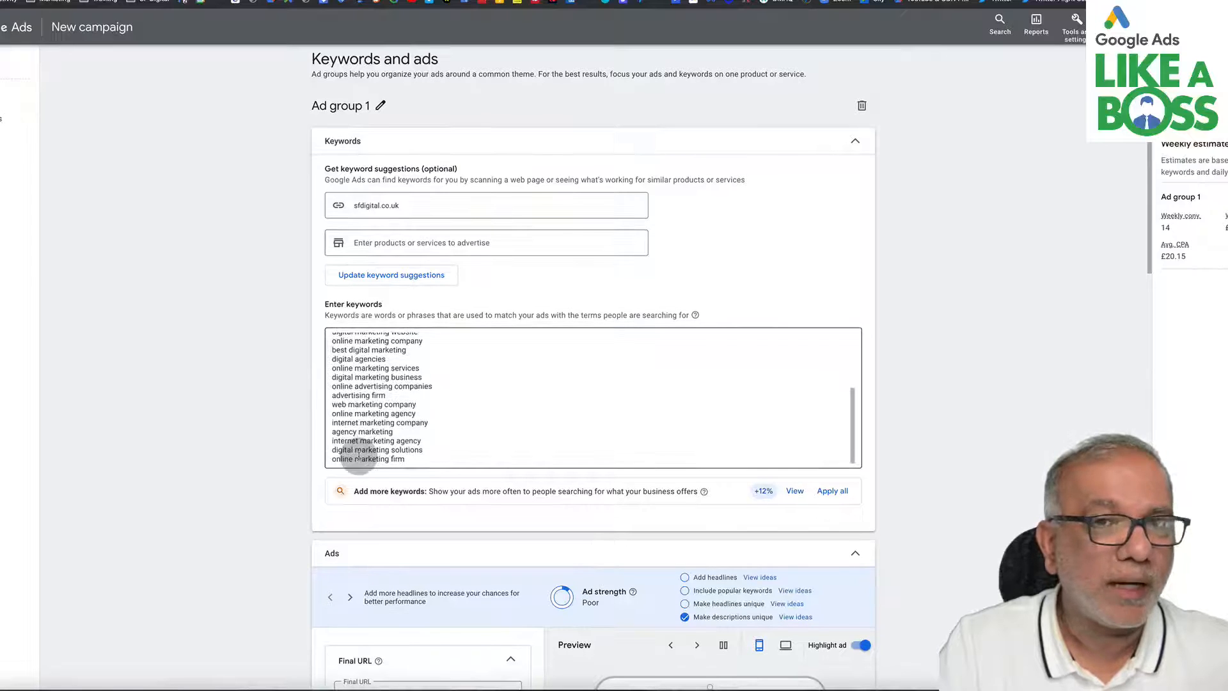
{"action": "scroll", "coordinate": [358, 455], "scroll_direction": "down", "scroll_amount": 2}
{"action": "scroll", "coordinate": [361, 413], "scroll_direction": "up", "scroll_amount": 2}
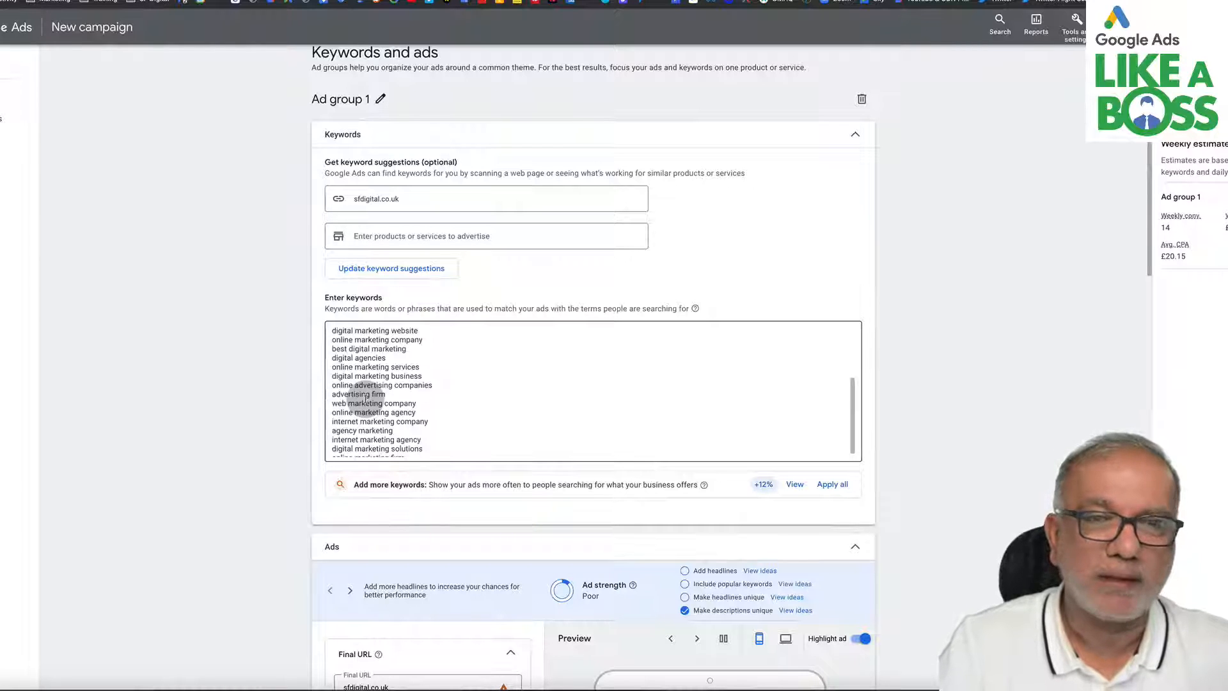
{"action": "scroll", "coordinate": [365, 399], "scroll_direction": "up", "scroll_amount": 3}
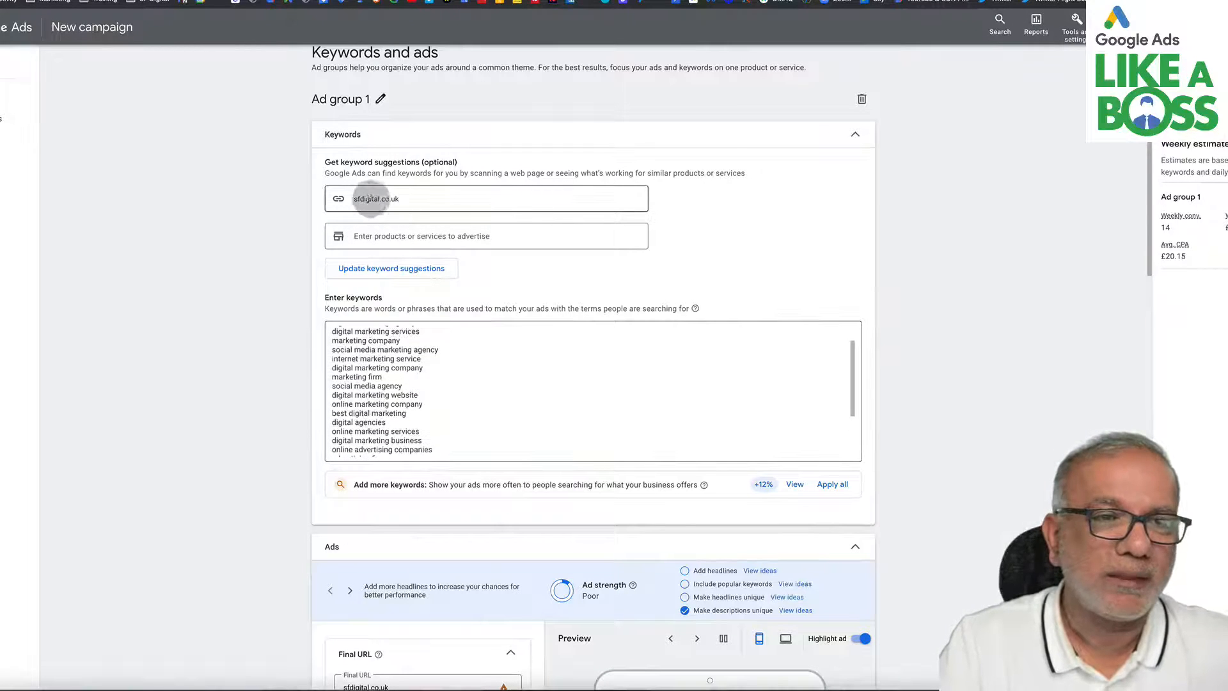
{"action": "scroll", "coordinate": [408, 399], "scroll_direction": "up", "scroll_amount": 3}
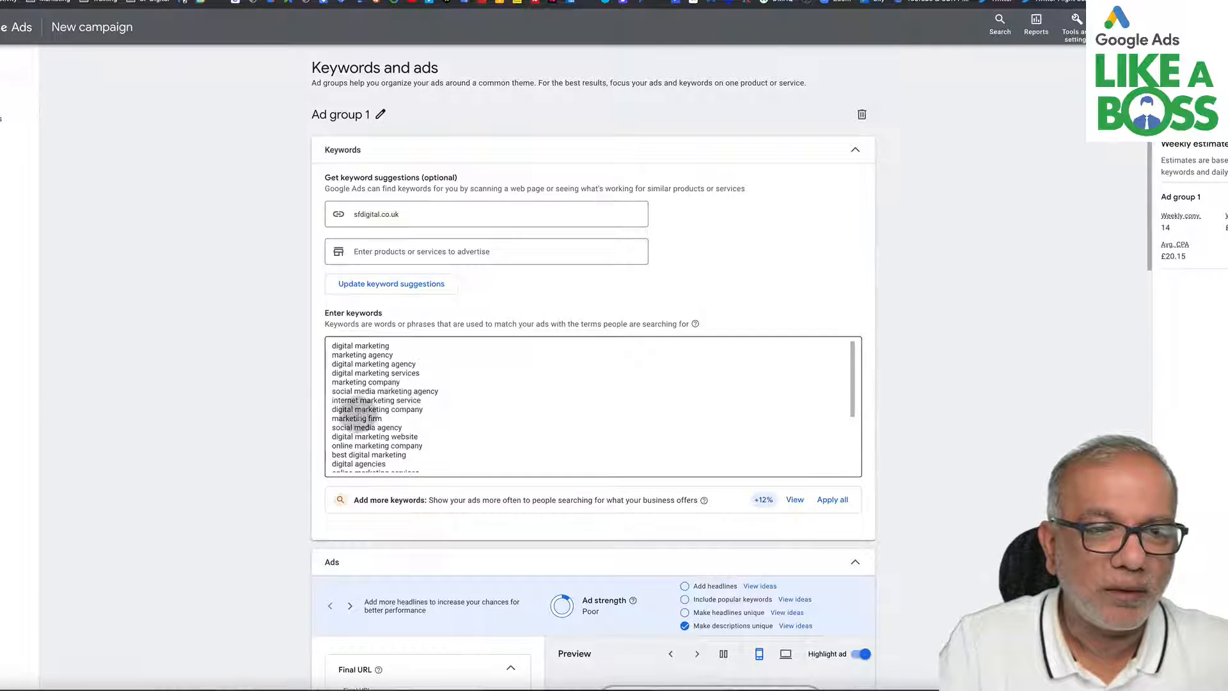
{"action": "scroll", "coordinate": [365, 422], "scroll_direction": "down", "scroll_amount": 2}
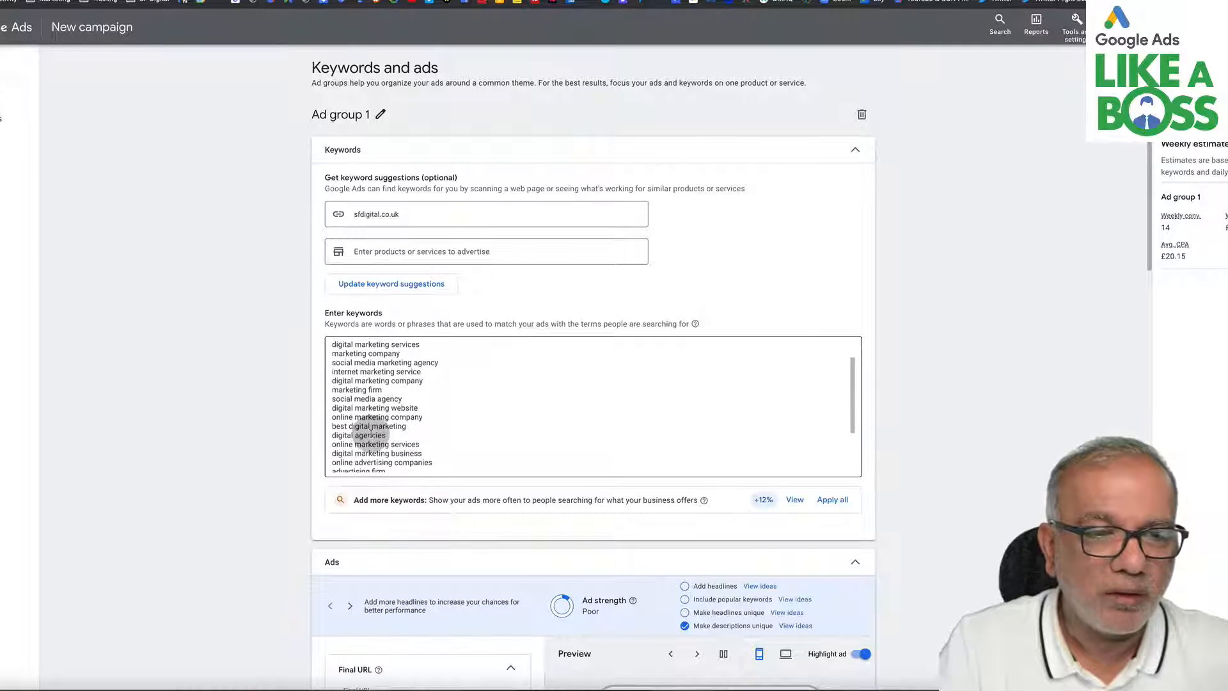
{"action": "scroll", "coordinate": [371, 434], "scroll_direction": "down", "scroll_amount": 2}
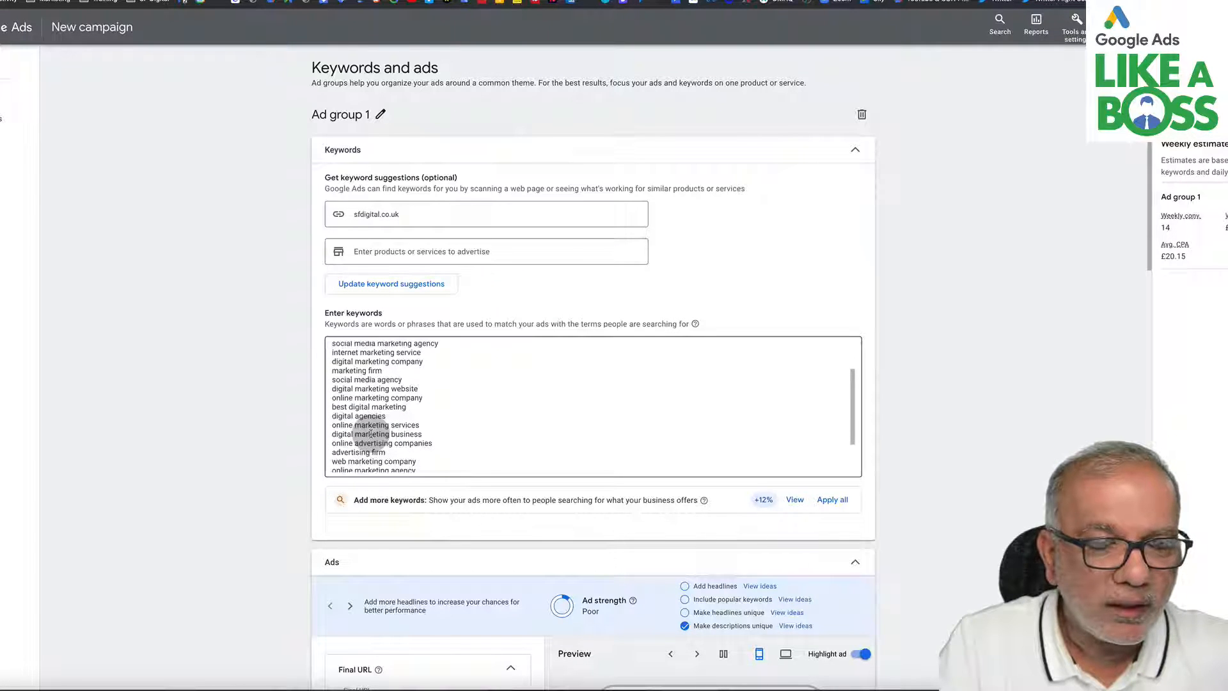
{"action": "scroll", "coordinate": [371, 434], "scroll_direction": "down", "scroll_amount": 5}
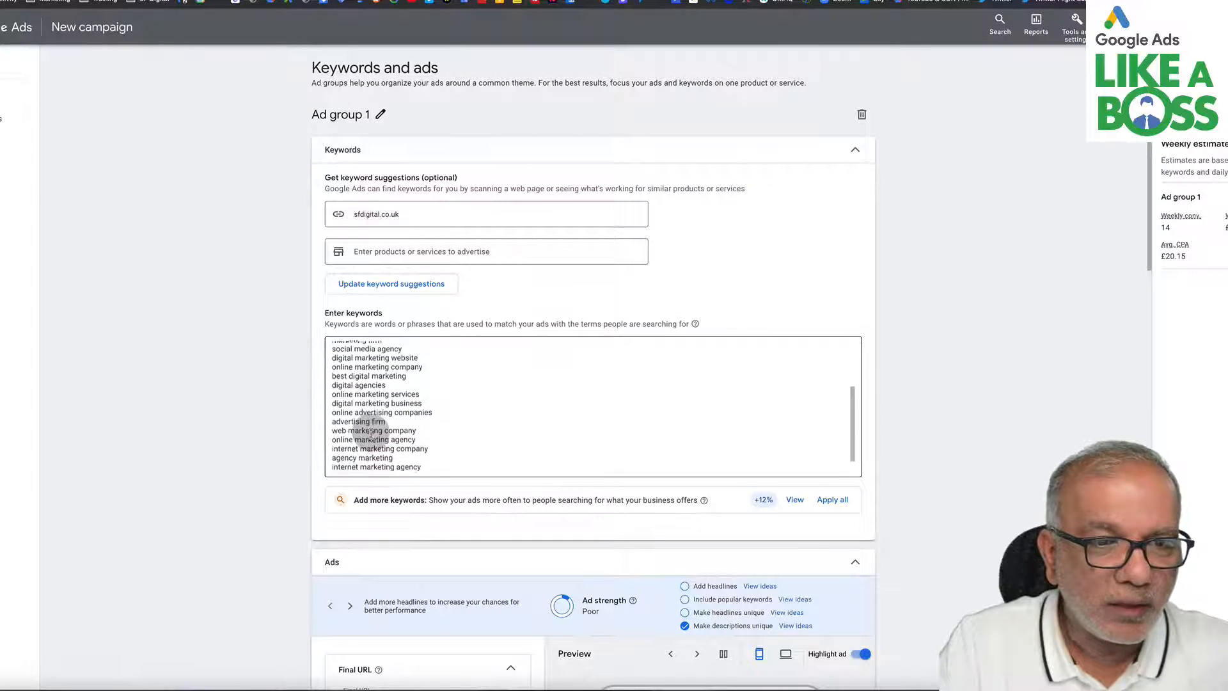
{"action": "scroll", "coordinate": [371, 435], "scroll_direction": "down", "scroll_amount": 1}
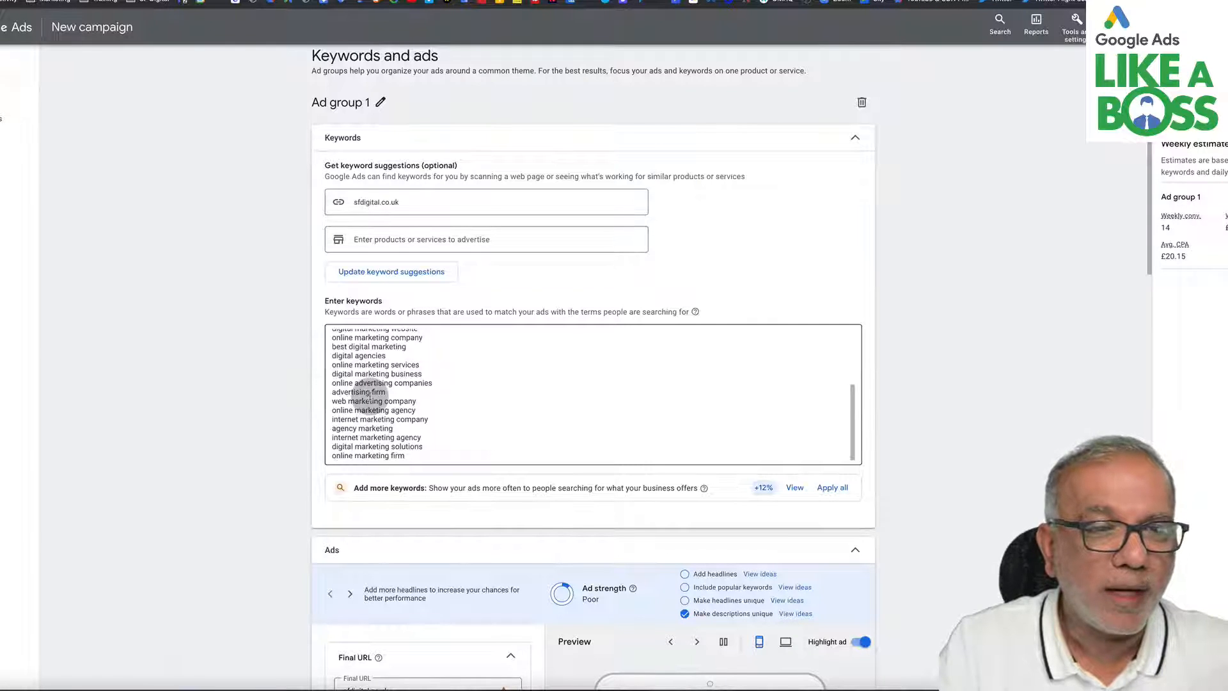
{"action": "scroll", "coordinate": [370, 396], "scroll_direction": "up", "scroll_amount": 2}
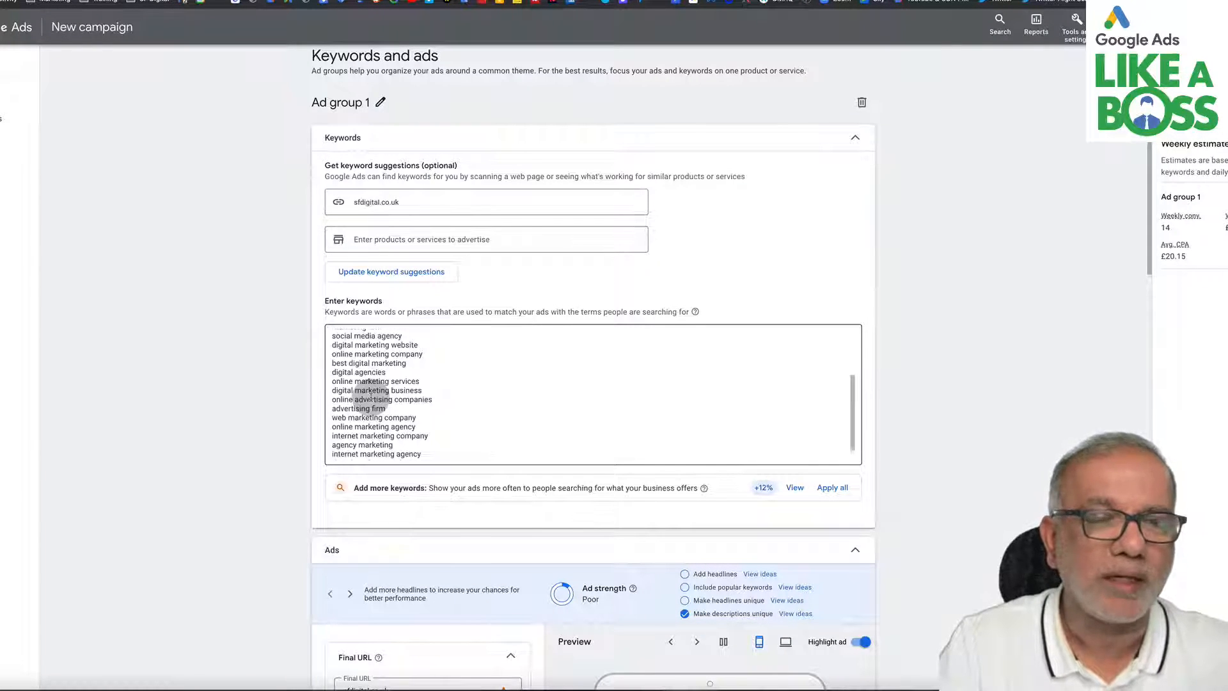
{"action": "scroll", "coordinate": [371, 396], "scroll_direction": "up", "scroll_amount": 5}
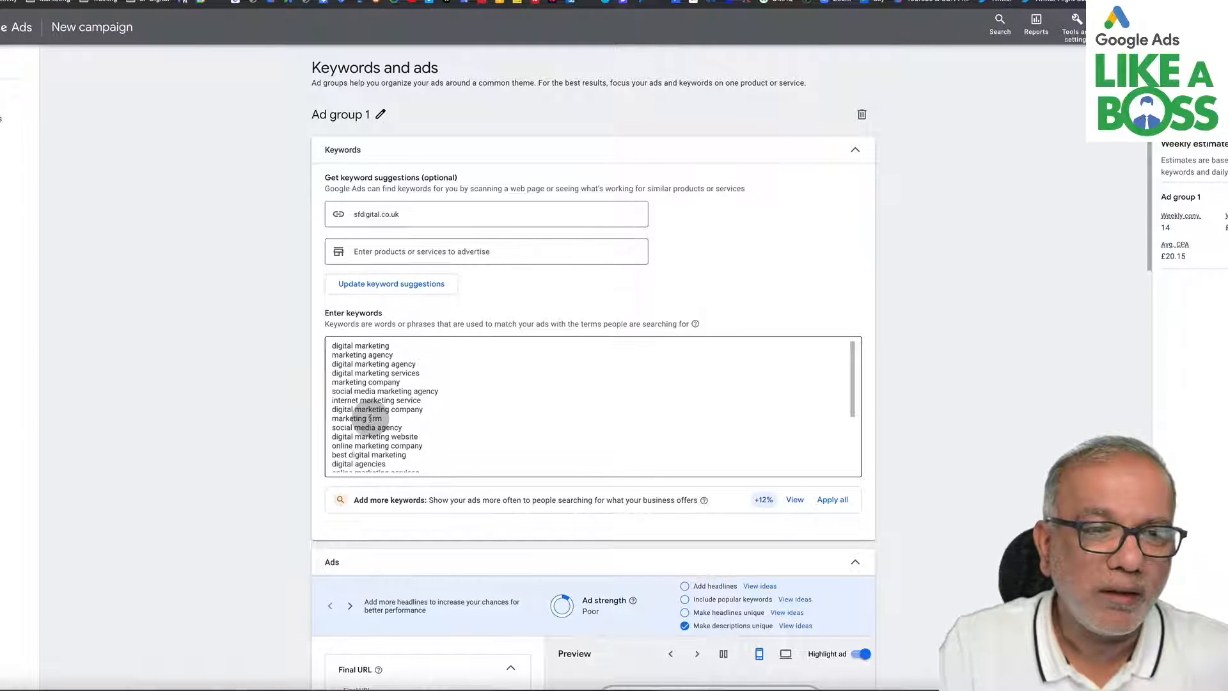
{"action": "scroll", "coordinate": [369, 418], "scroll_direction": "down", "scroll_amount": 5}
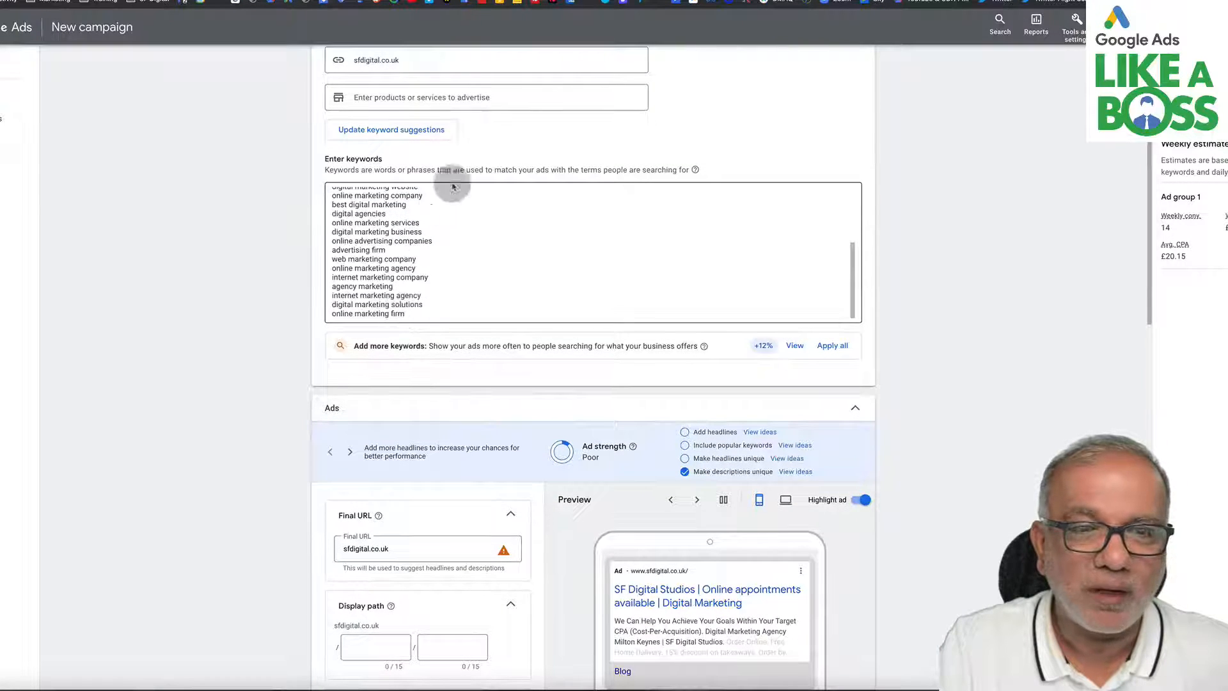
{"action": "scroll", "coordinate": [383, 243], "scroll_direction": "up", "scroll_amount": 5}
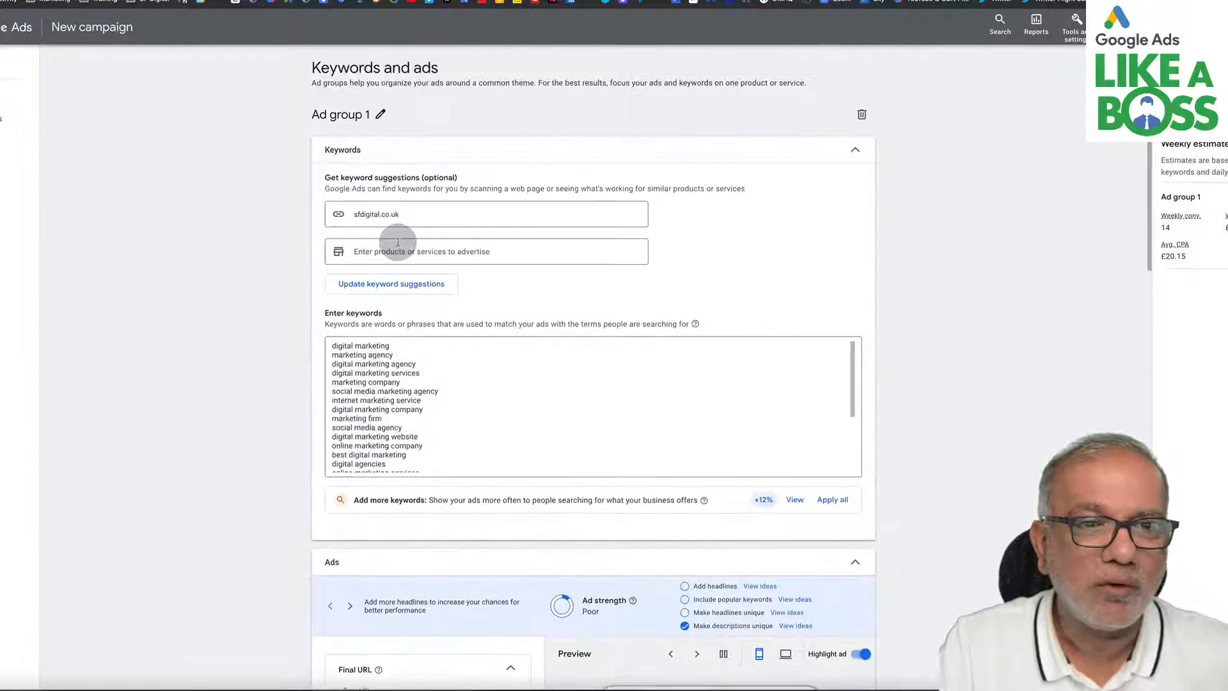
- Change the keyword "digital marketing" to phrase match by wrapping it in quotation marks
{"action": "left_click", "coordinate": [395, 346]}
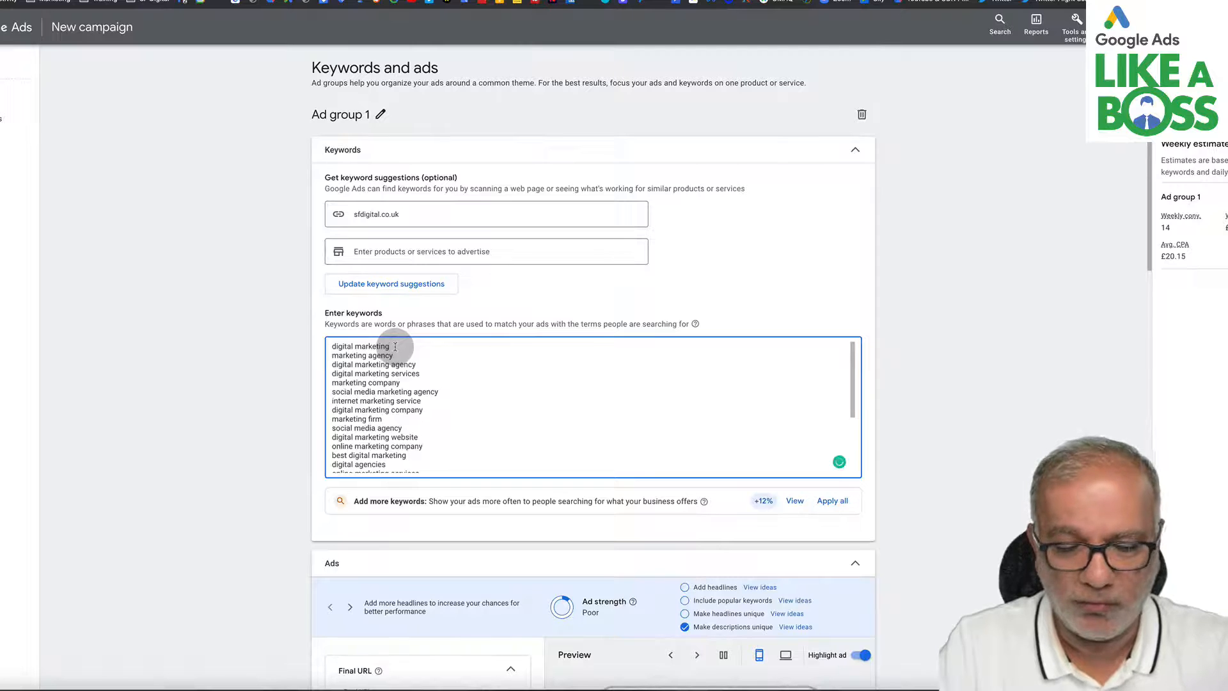
{"action": "type", "text": "\""}
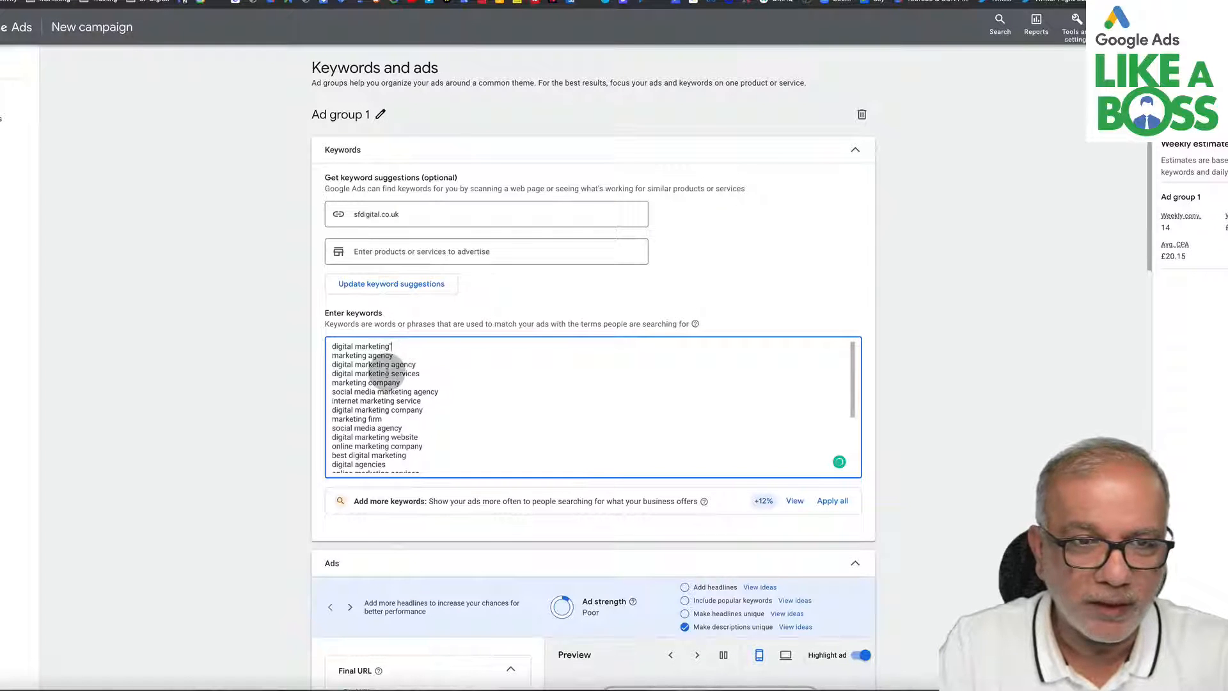
{"action": "left_click", "coordinate": [331, 347]}
{"action": "type", "text": "\""}
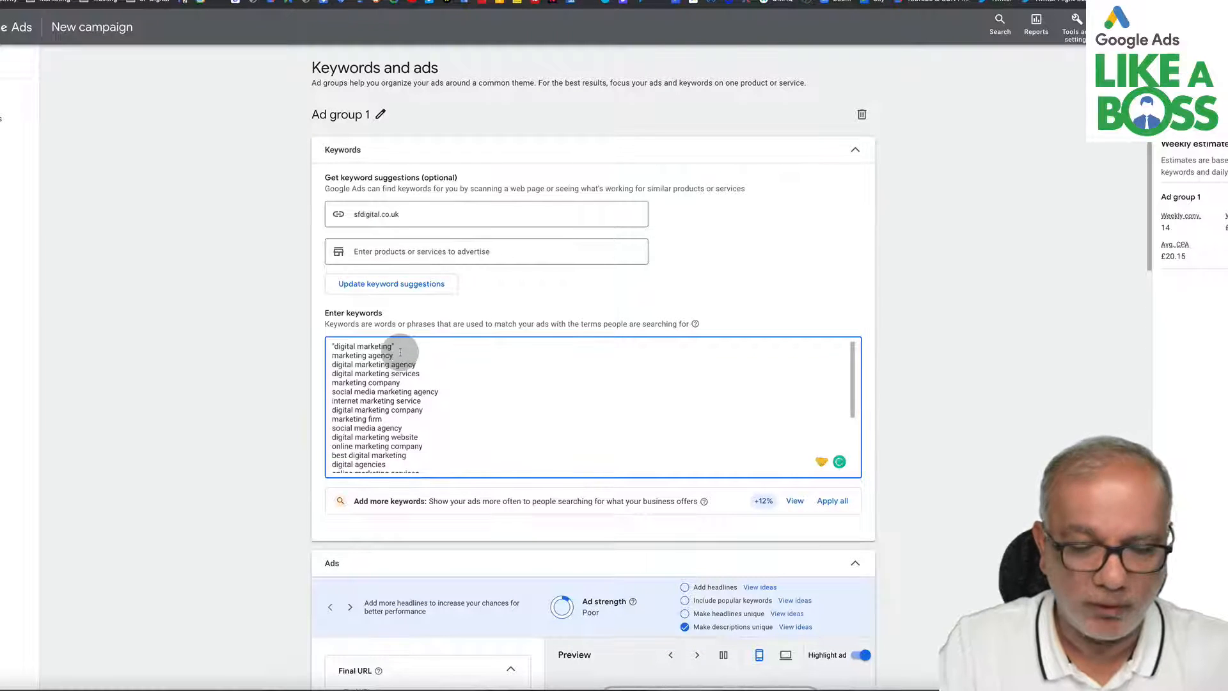
{"action": "type", "text": "\""}
- Convert marketing agency, digital marketing agency and digital marketing services to exact match by wrapping each in square brackets
{"action": "left_click", "coordinate": [332, 357]}
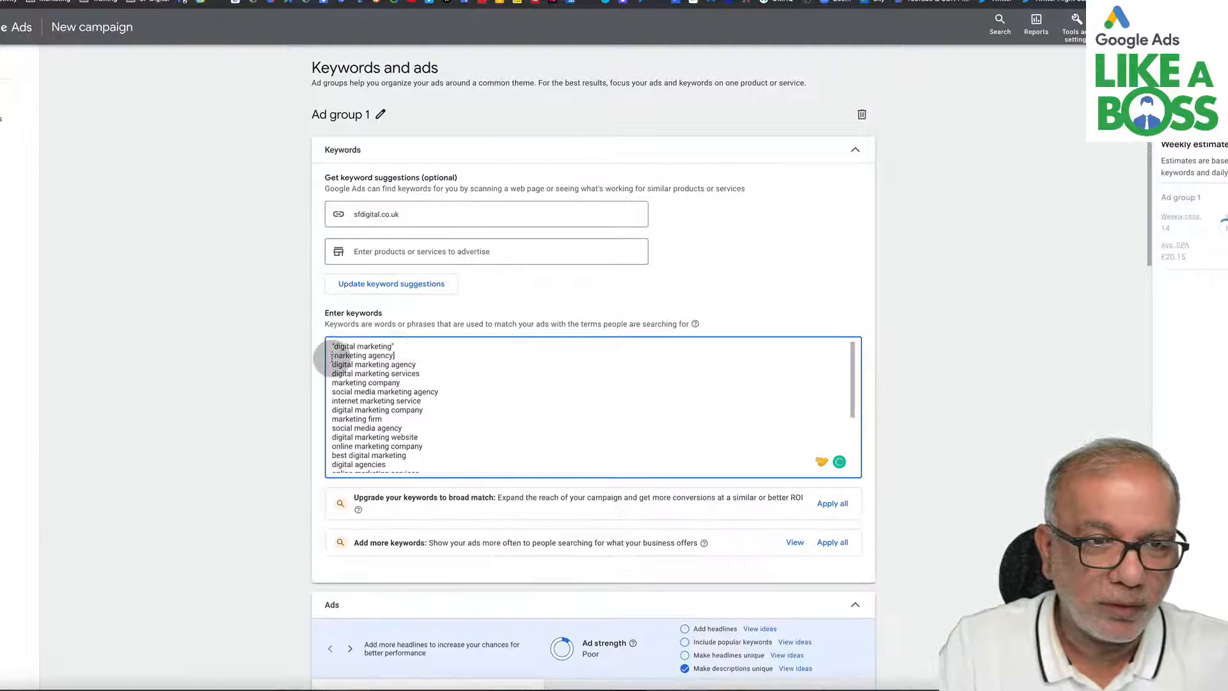
{"action": "type", "text": "["}
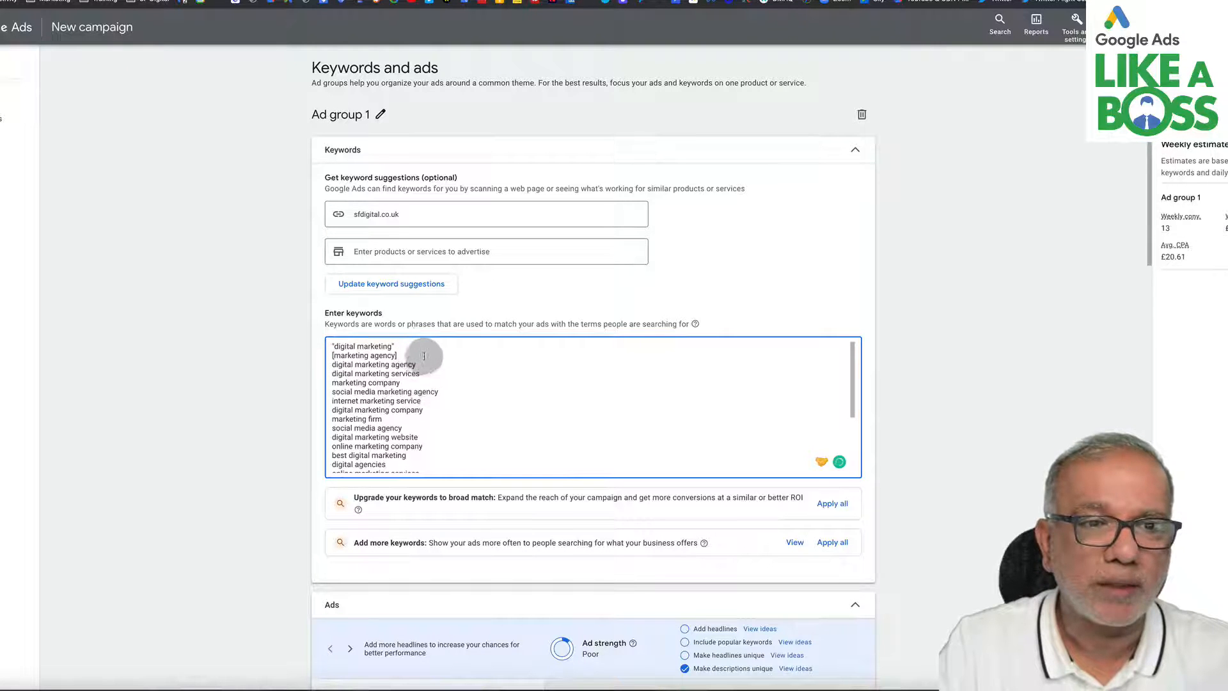
{"action": "type", "text": "]"}
{"action": "left_click", "coordinate": [332, 365]}
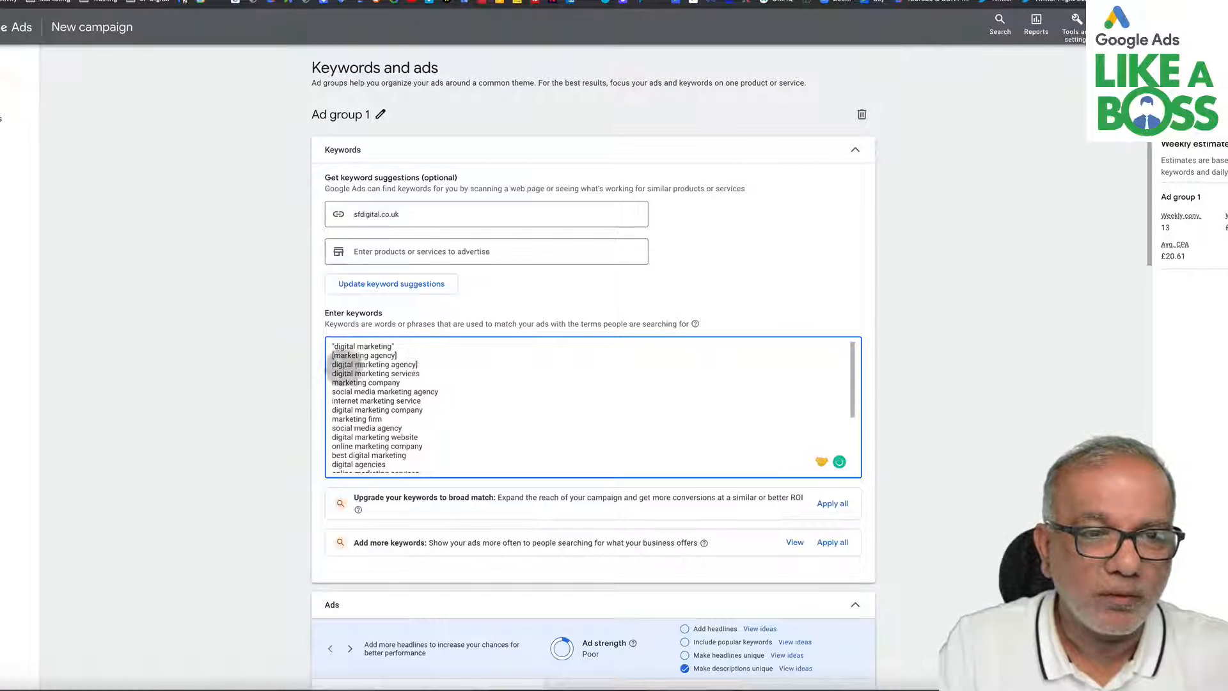
{"action": "type", "text": "["}
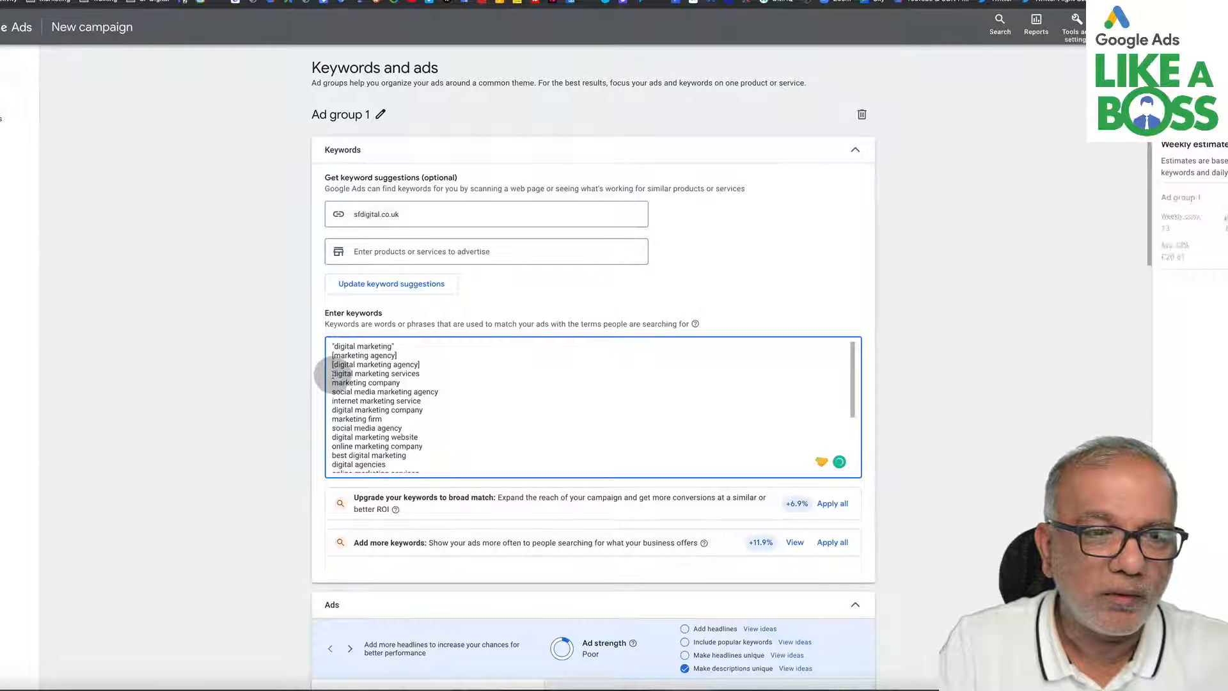
{"action": "type", "text": "["}
{"action": "left_click", "coordinate": [431, 373]}
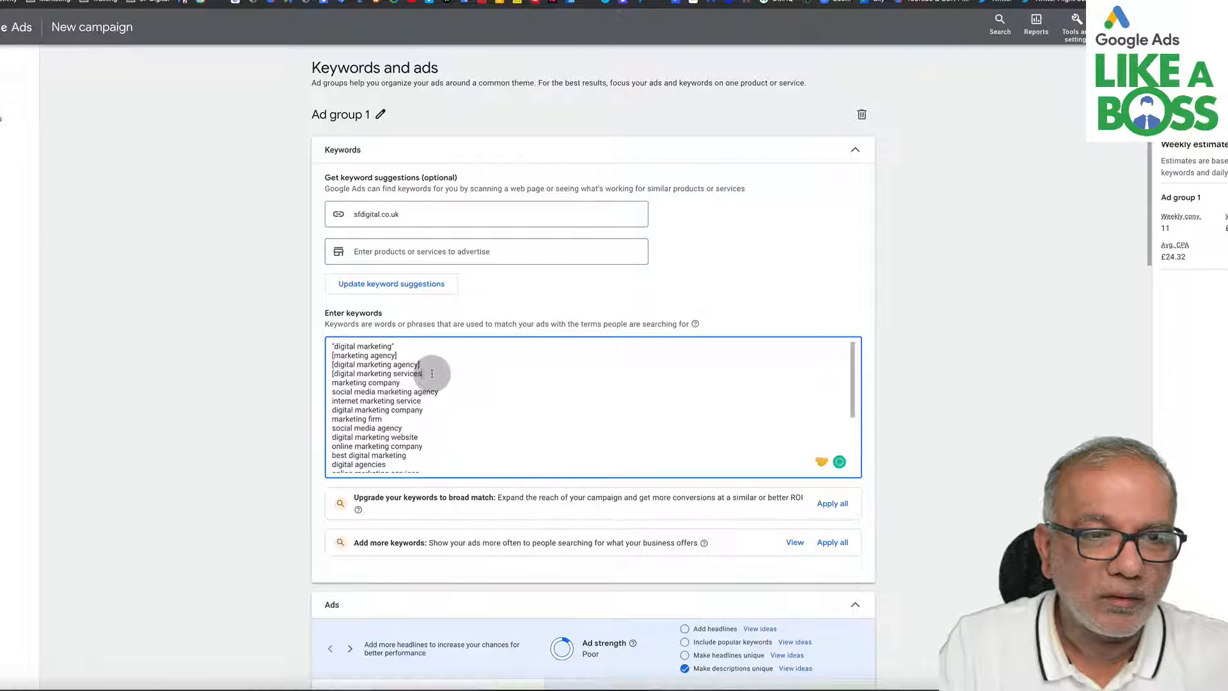
{"action": "type", "text": "]"}
- Convert marketing company, social media marketing agency and internet marketing service to exact match with square brackets
{"action": "left_click", "coordinate": [333, 378]}
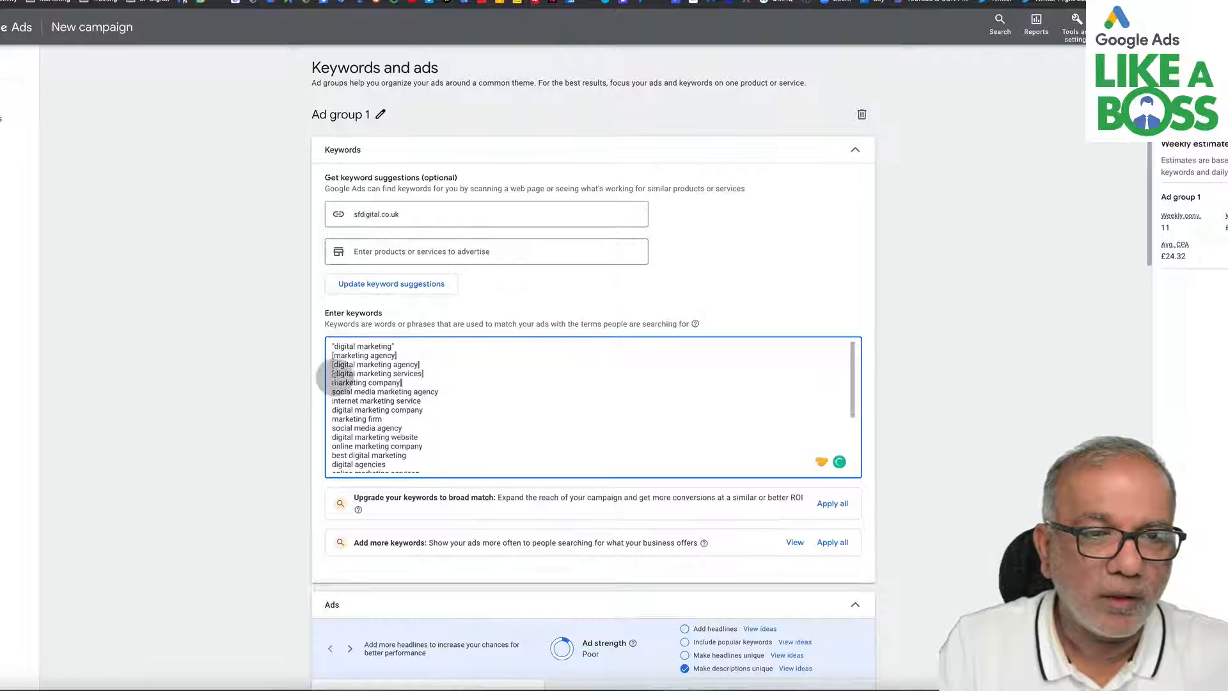
{"action": "type", "text": "["}
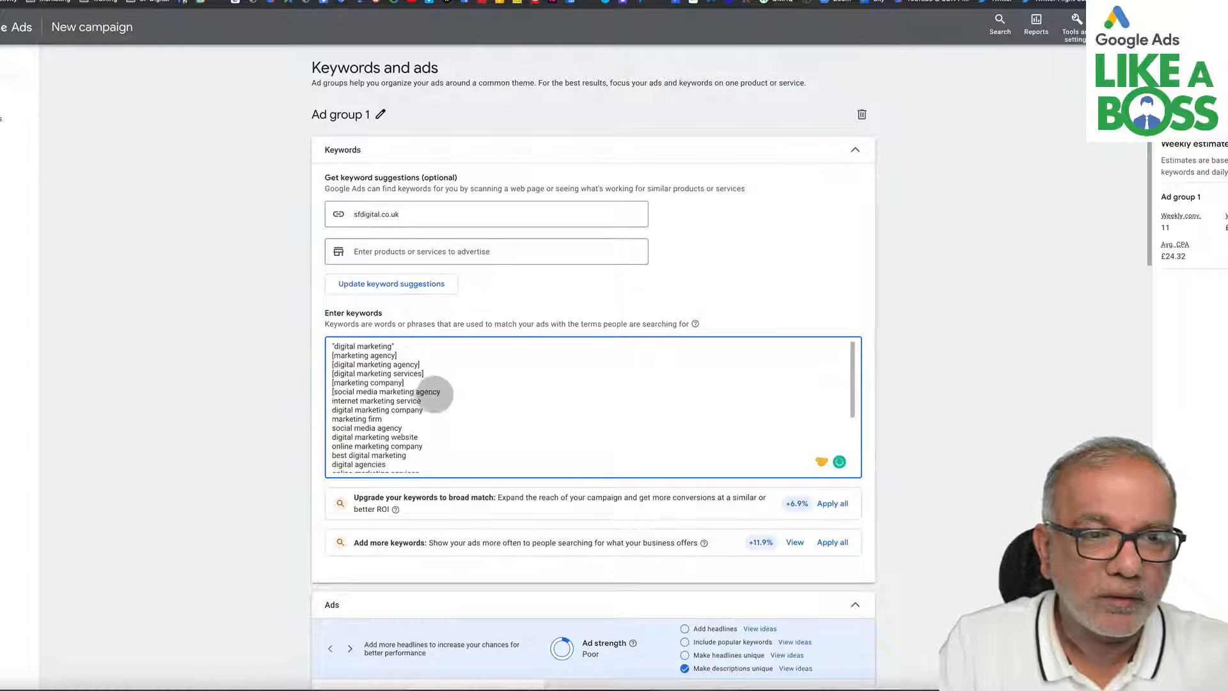
{"action": "type", "text": "]"}
{"action": "left_click", "coordinate": [430, 398]}
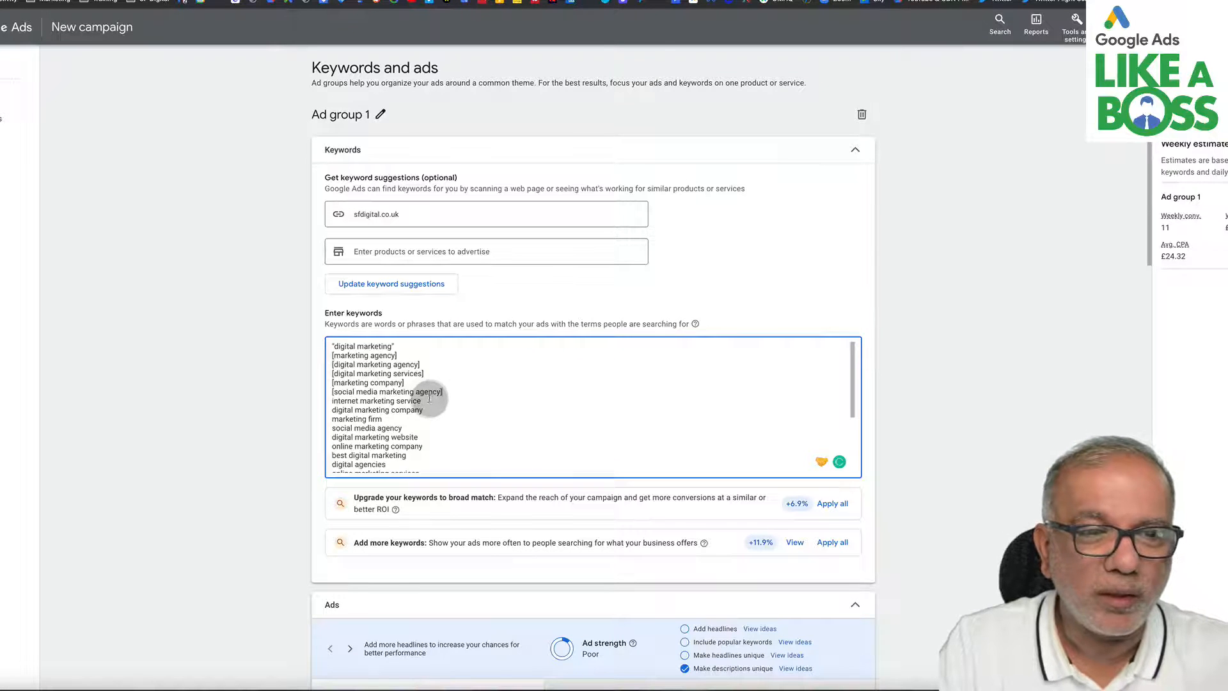
{"action": "type", "text": "]"}
{"action": "left_click", "coordinate": [330, 403]}
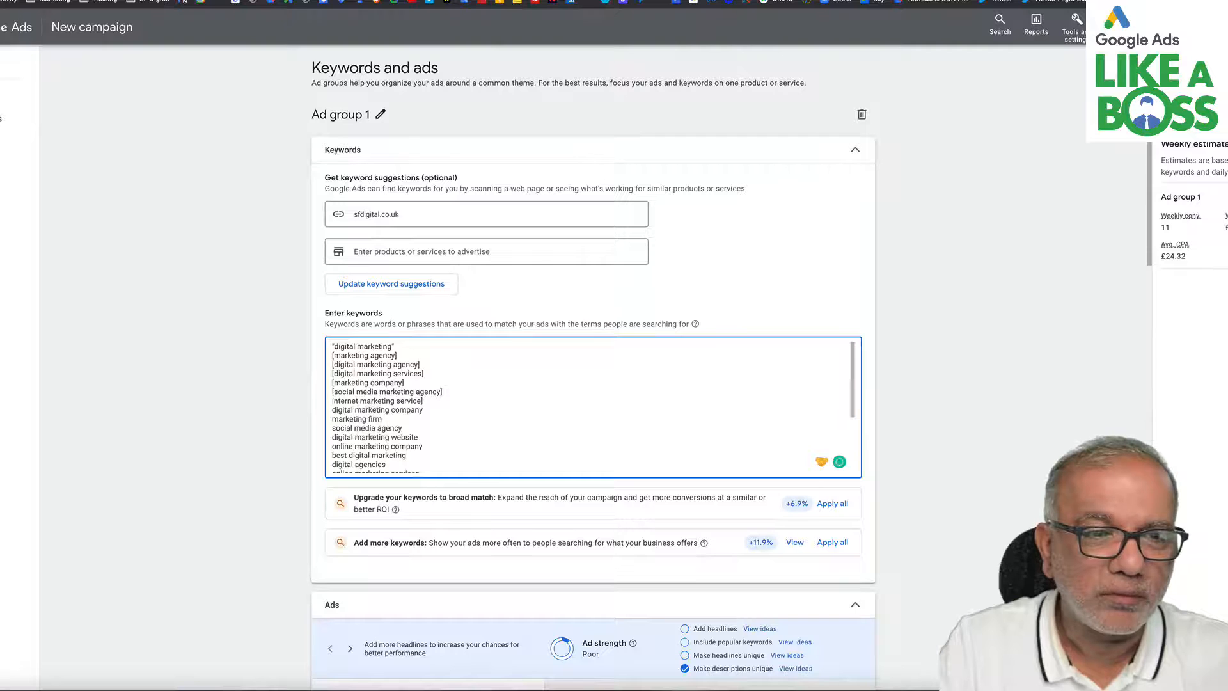
{"action": "type", "text": "["}
{"action": "left_click", "coordinate": [473, 409]}
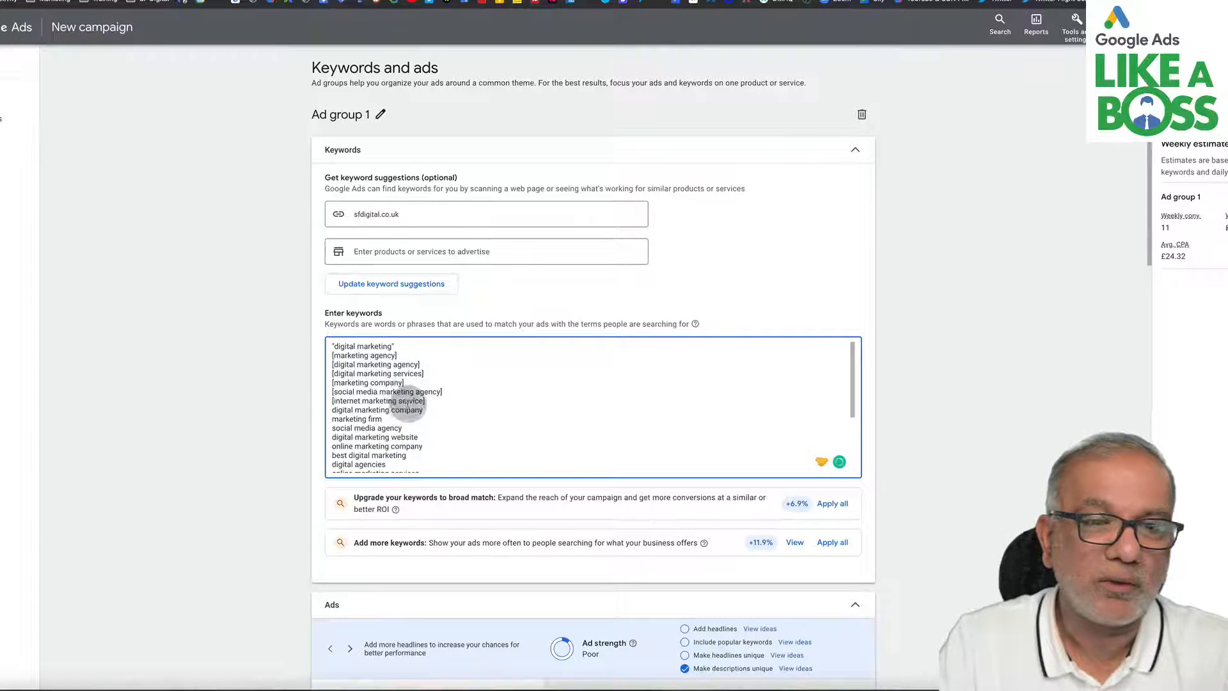
- Review the rest of the keyword list, the match-type suggestions and the Ads section
{"action": "scroll", "coordinate": [415, 426], "scroll_direction": "down", "scroll_amount": 5}
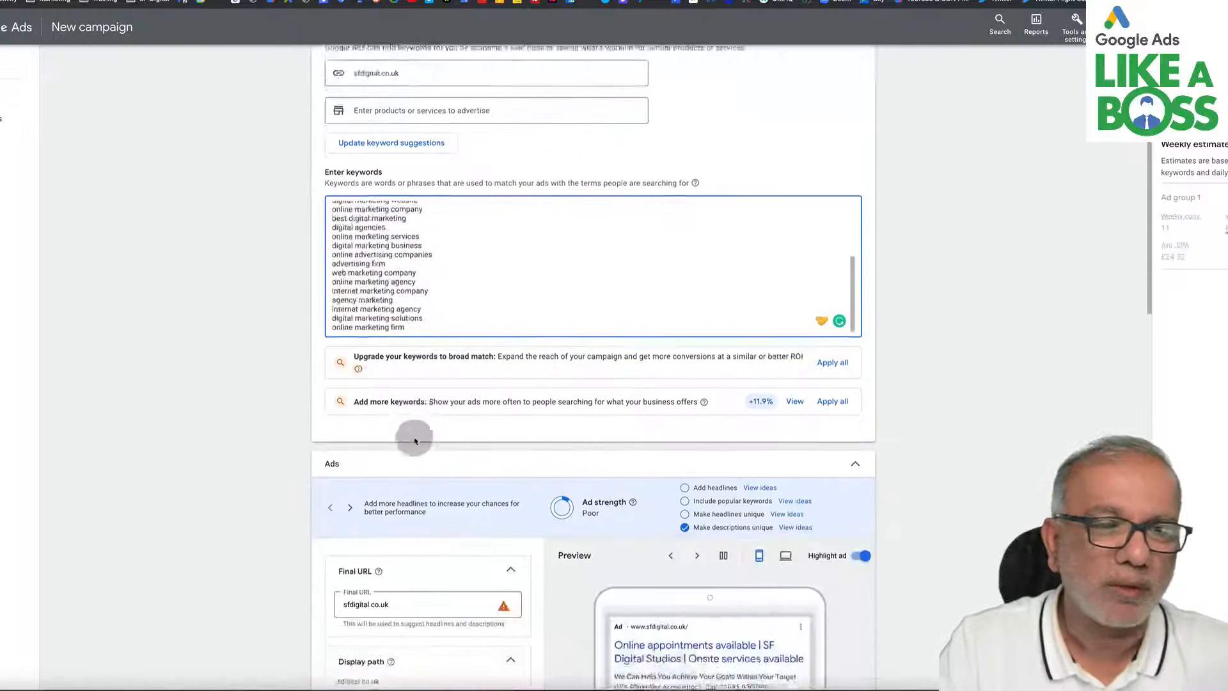
{"action": "left_click", "coordinate": [415, 441]}
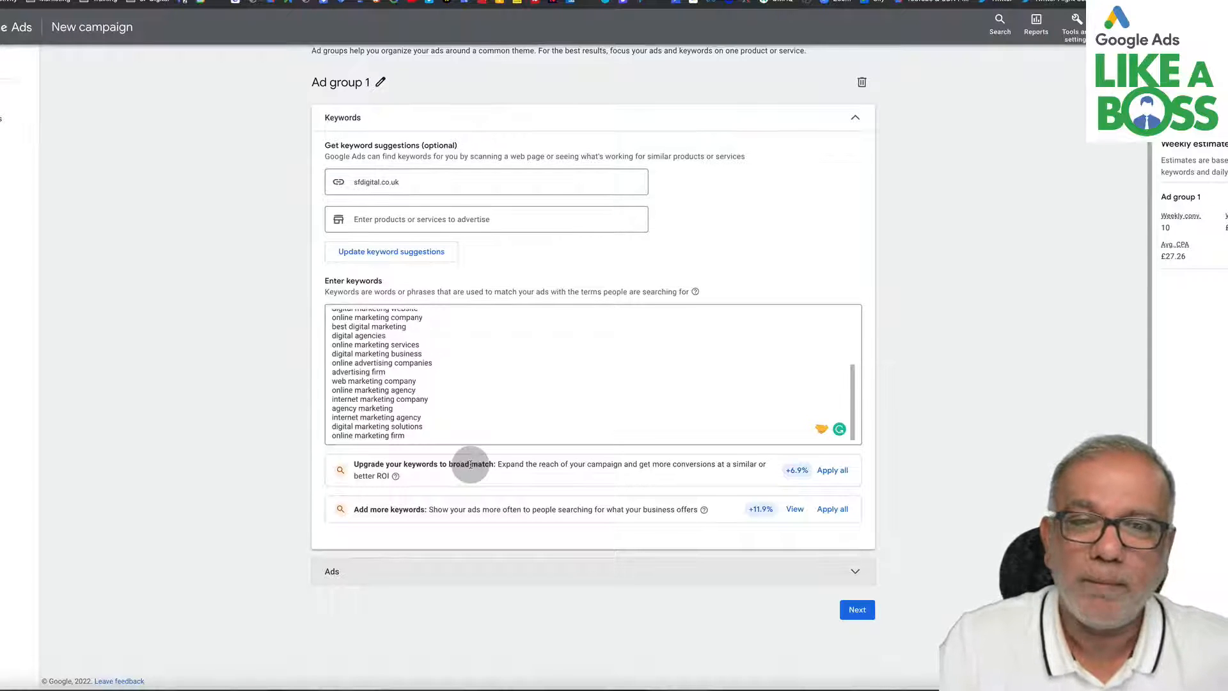
{"action": "scroll", "coordinate": [403, 358], "scroll_direction": "up", "scroll_amount": 10}
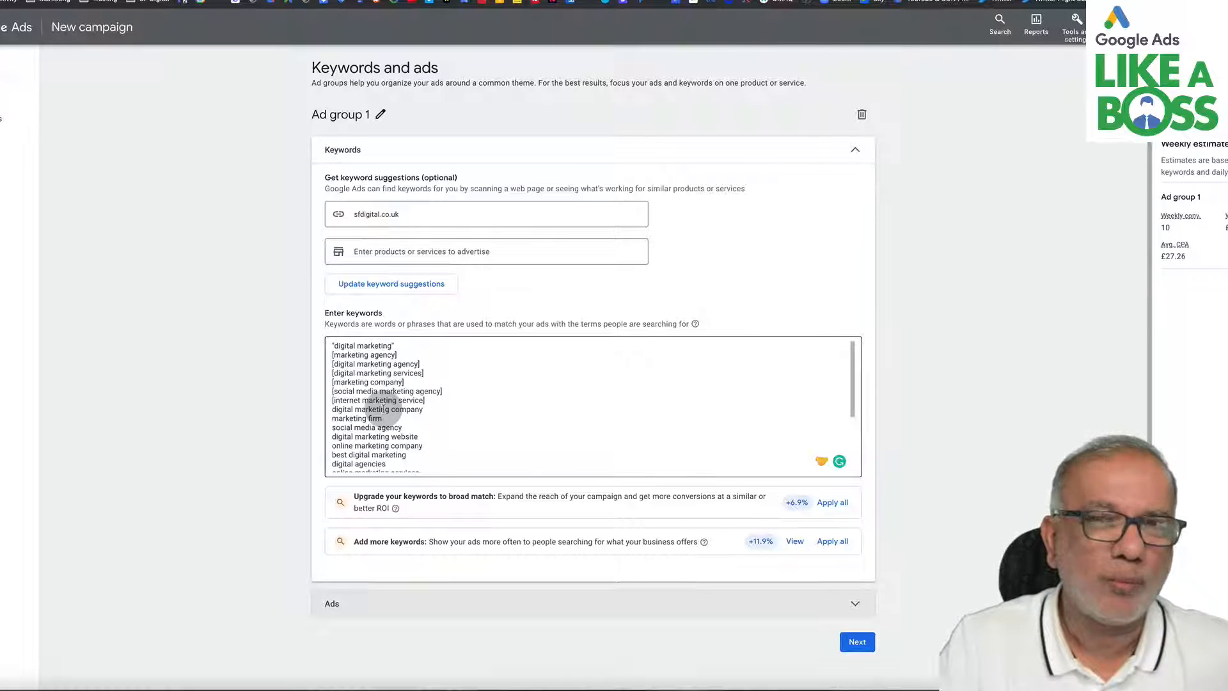
{"action": "scroll", "coordinate": [383, 408], "scroll_direction": "down", "scroll_amount": 10}
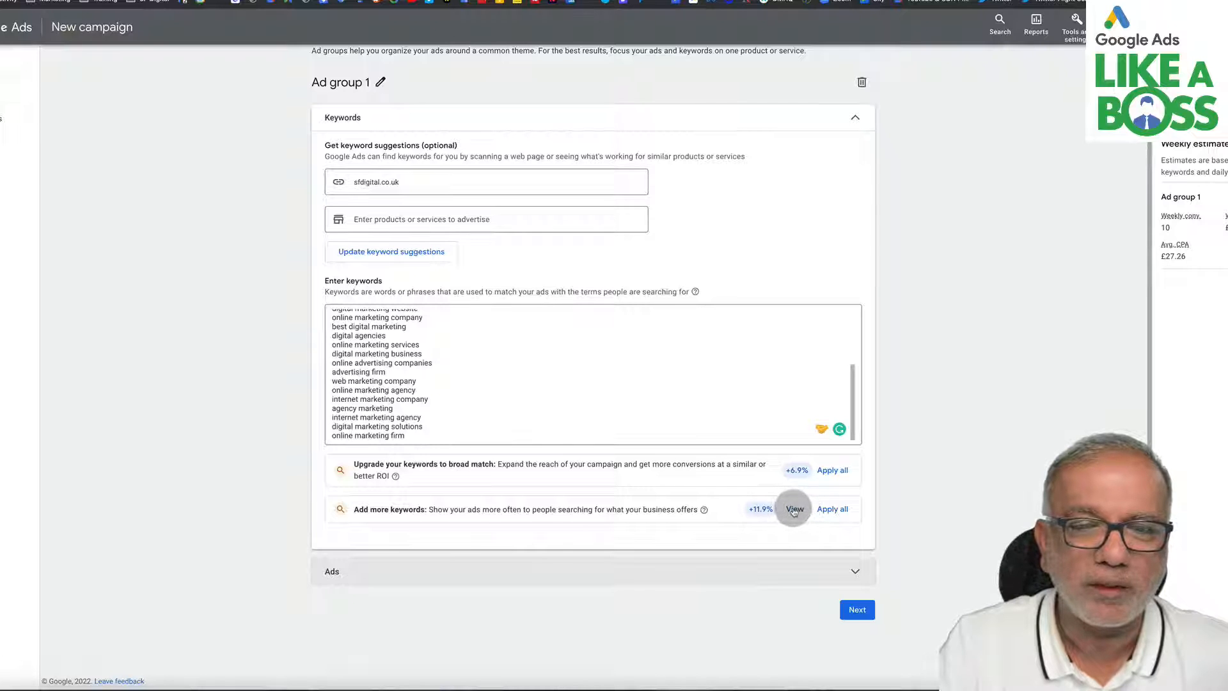
{"action": "left_click", "coordinate": [818, 574]}
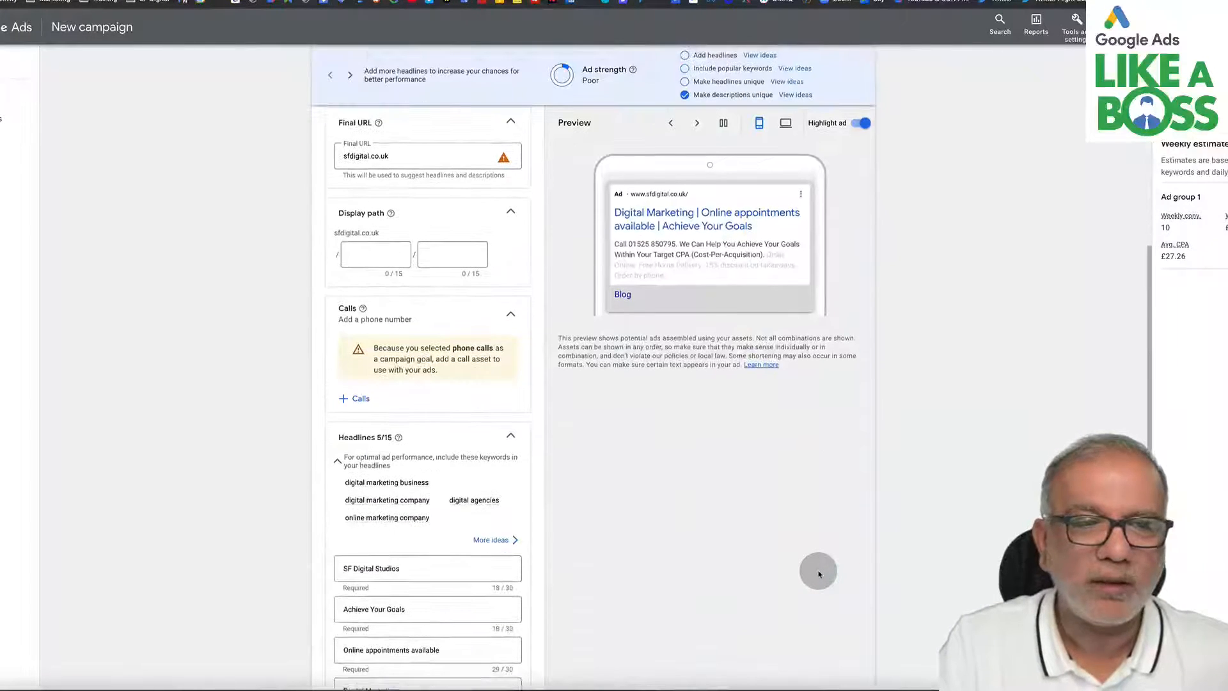
{"action": "scroll", "coordinate": [819, 573], "scroll_direction": "up", "scroll_amount": 2}
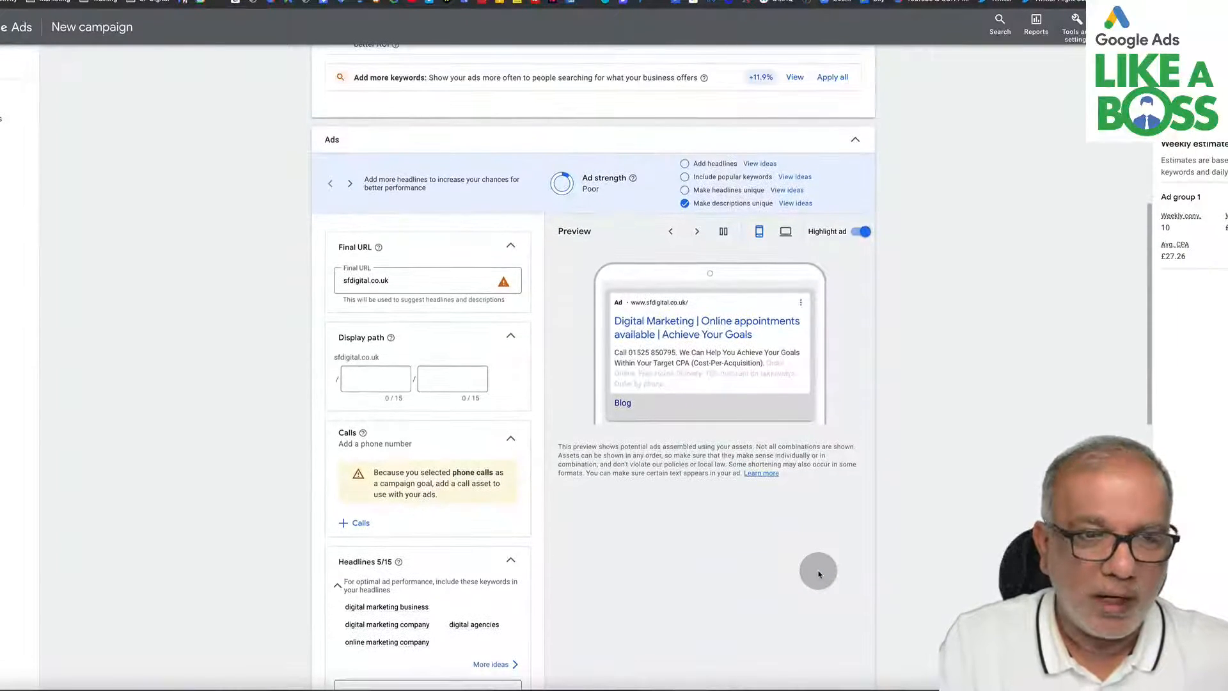
{"action": "scroll", "coordinate": [818, 573], "scroll_direction": "down", "scroll_amount": 1}
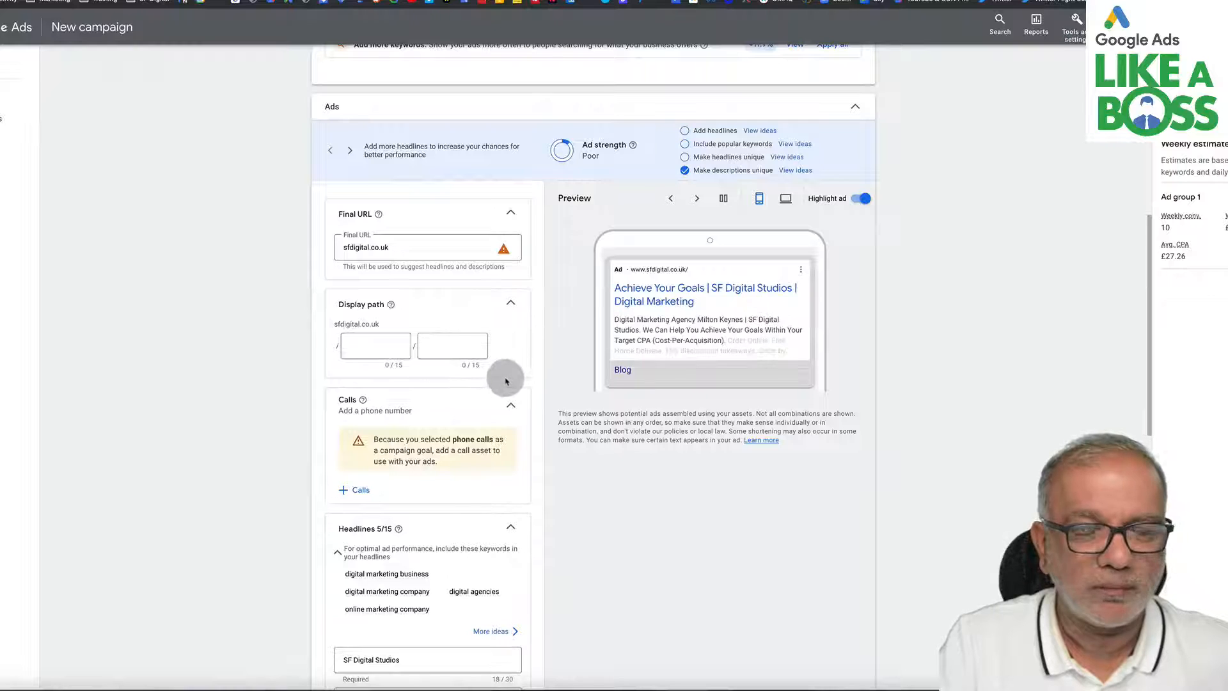
{"action": "scroll", "coordinate": [506, 381], "scroll_direction": "down", "scroll_amount": 1}
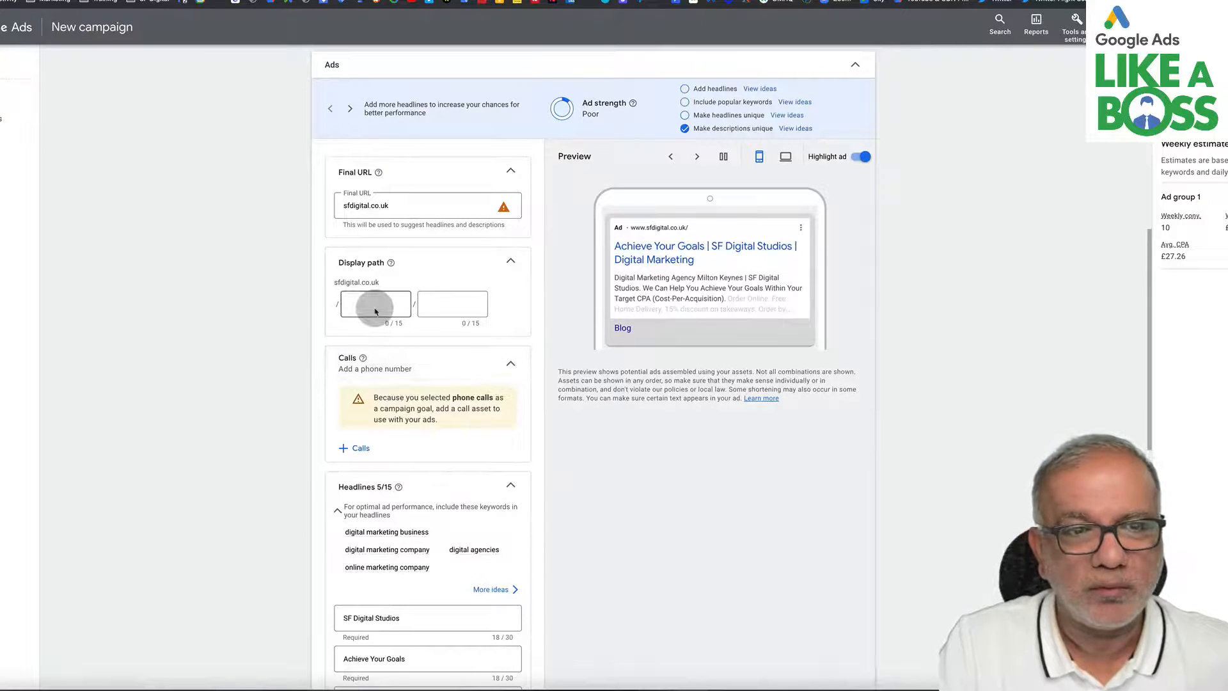
- Set the ad's display path to digital / marketing
{"action": "left_click", "coordinate": [370, 307]}
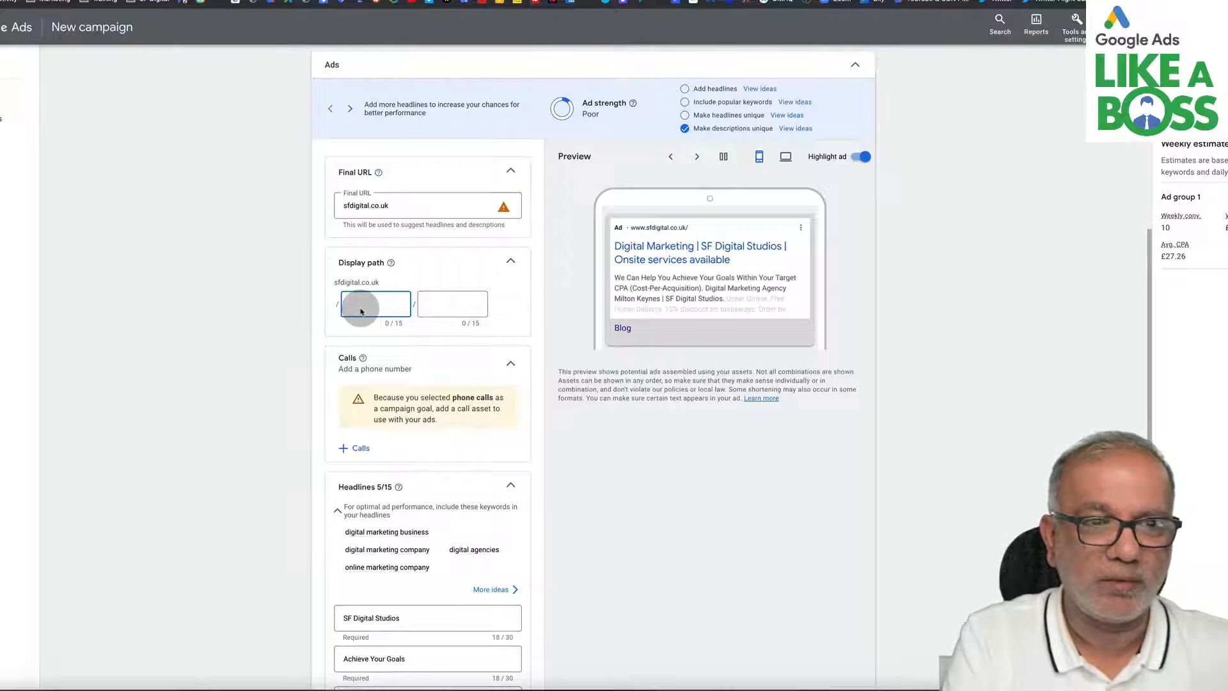
{"action": "type", "text": "digital"}
{"action": "key", "text": "Tab"}
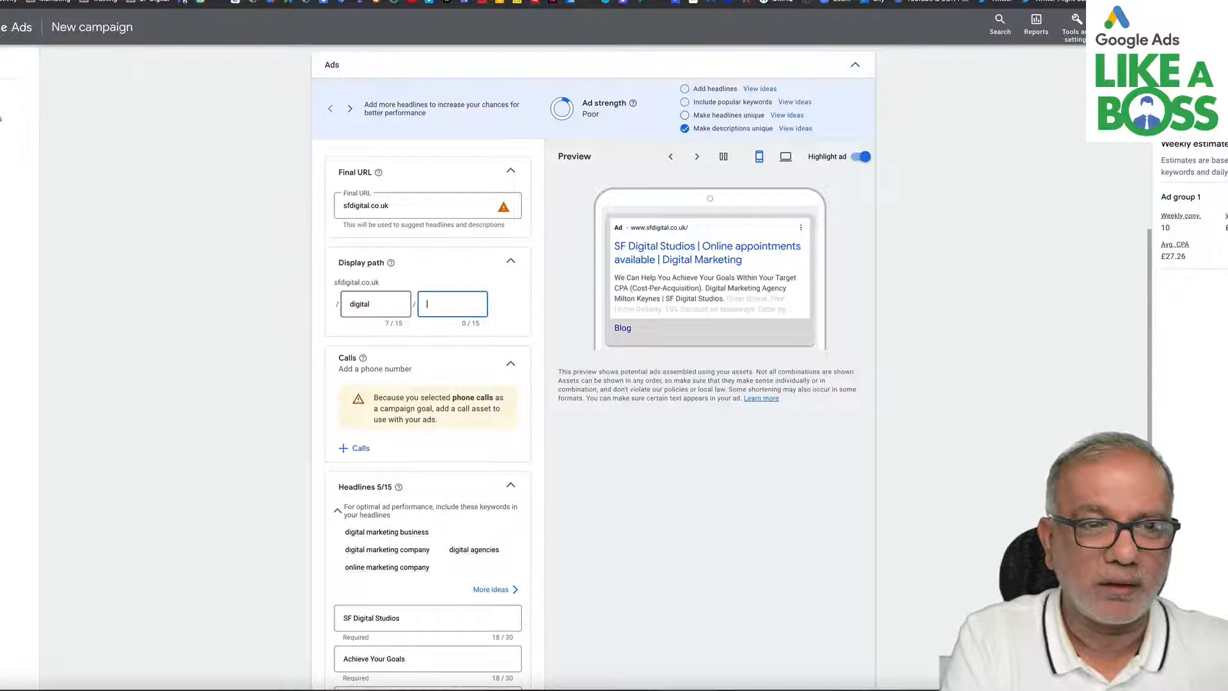
{"action": "type", "text": "market"}
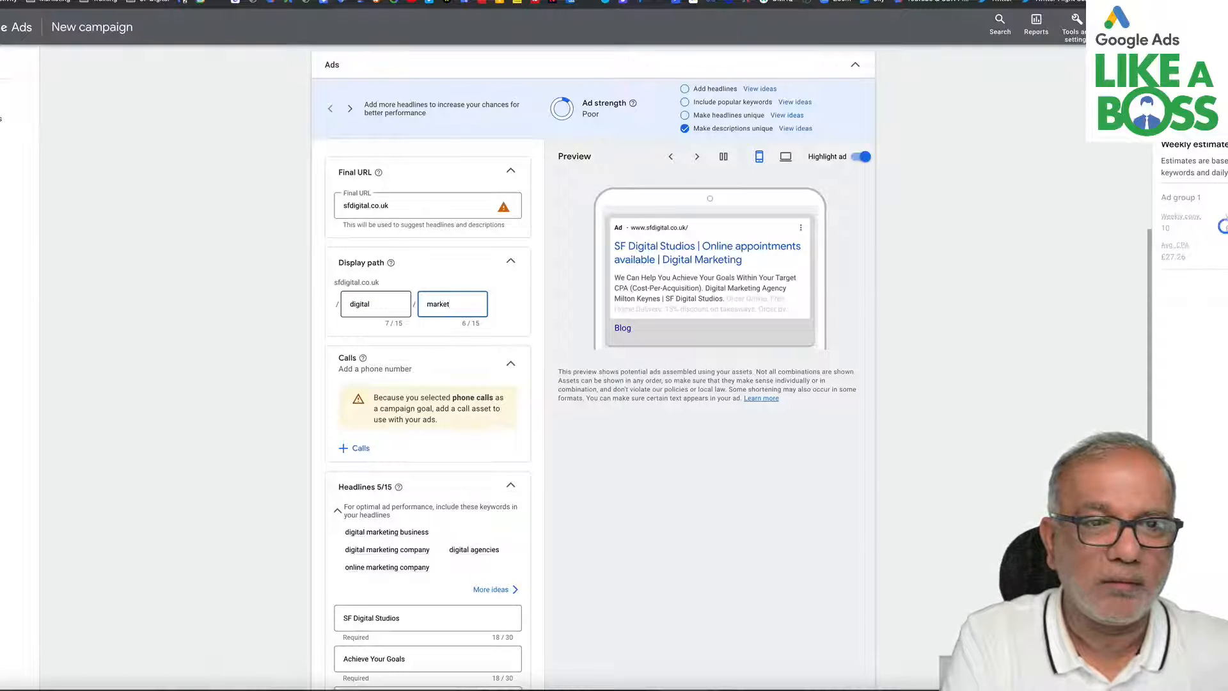
{"action": "type", "text": "ing"}
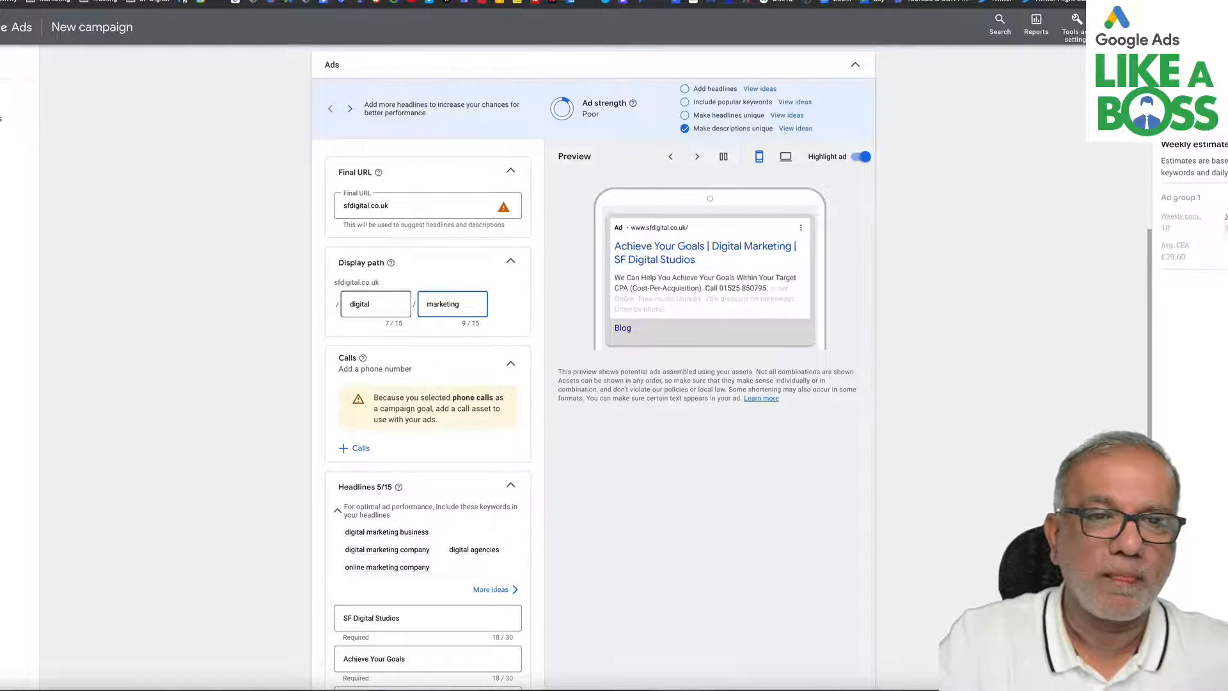
{"action": "left_click", "coordinate": [369, 313]}
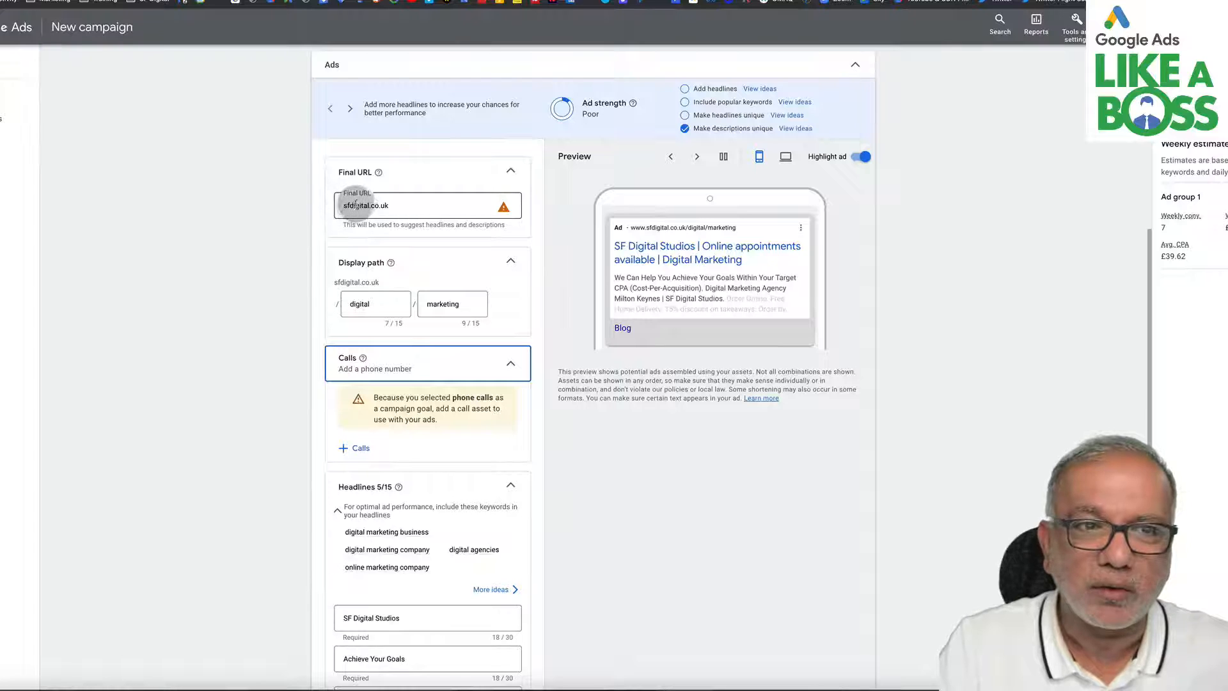
{"action": "left_click", "coordinate": [343, 206]}
{"action": "type", "text": "ht"}
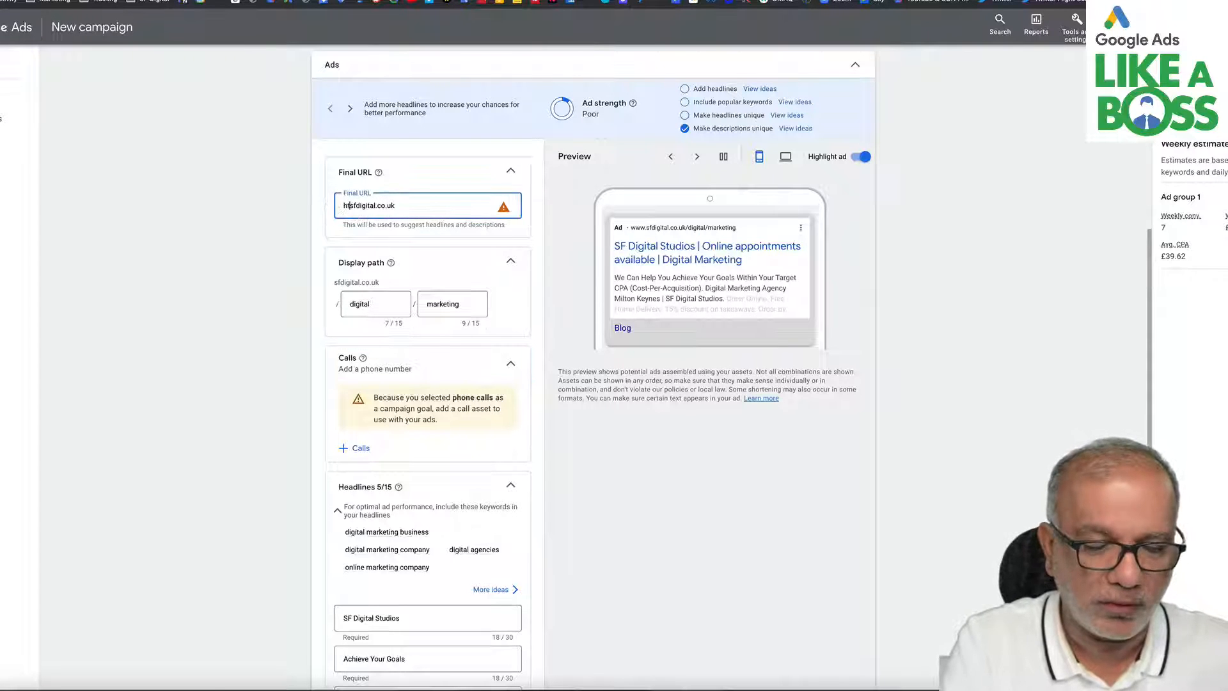
{"action": "type", "text": "tps://"}
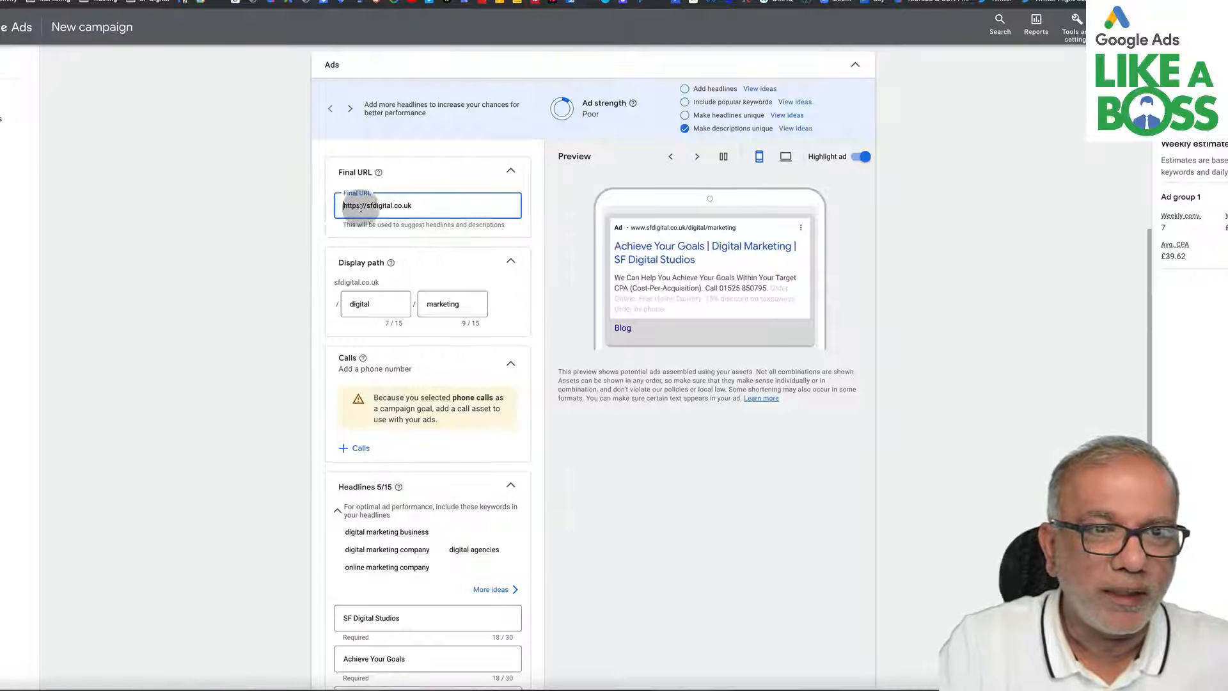
{"action": "key", "text": "Tab"}
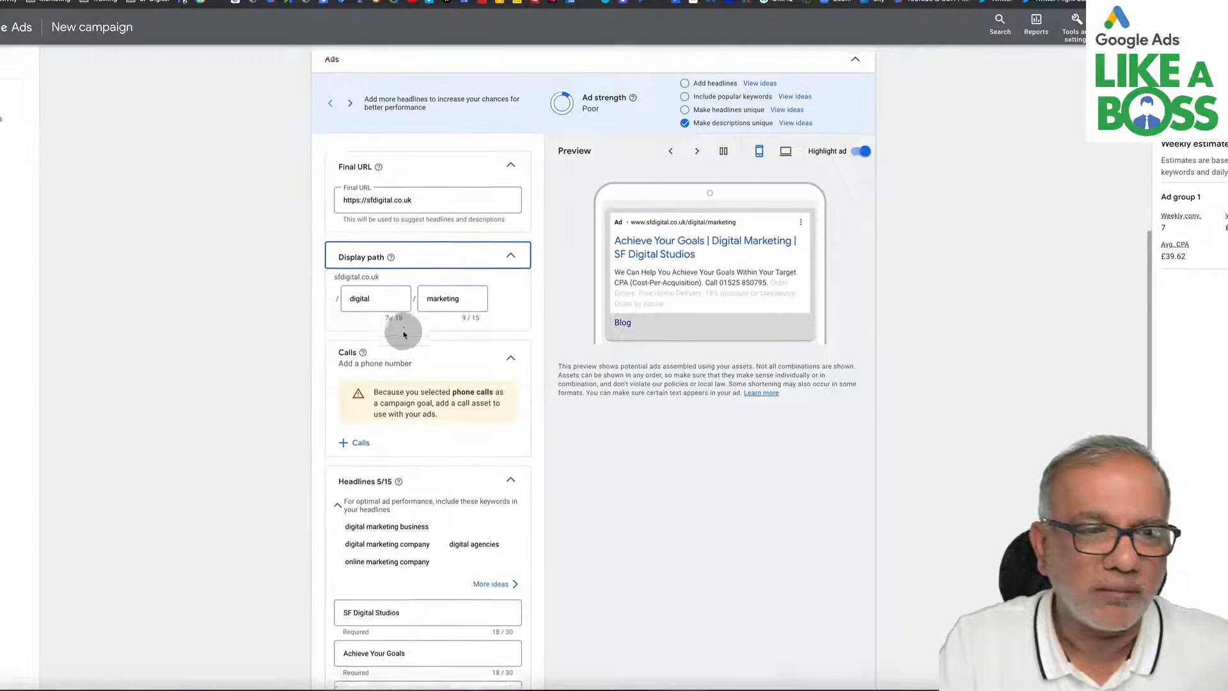
- Add the business's existing phone number as a call asset for the campaign
{"action": "scroll", "coordinate": [401, 333], "scroll_direction": "down", "scroll_amount": 3}
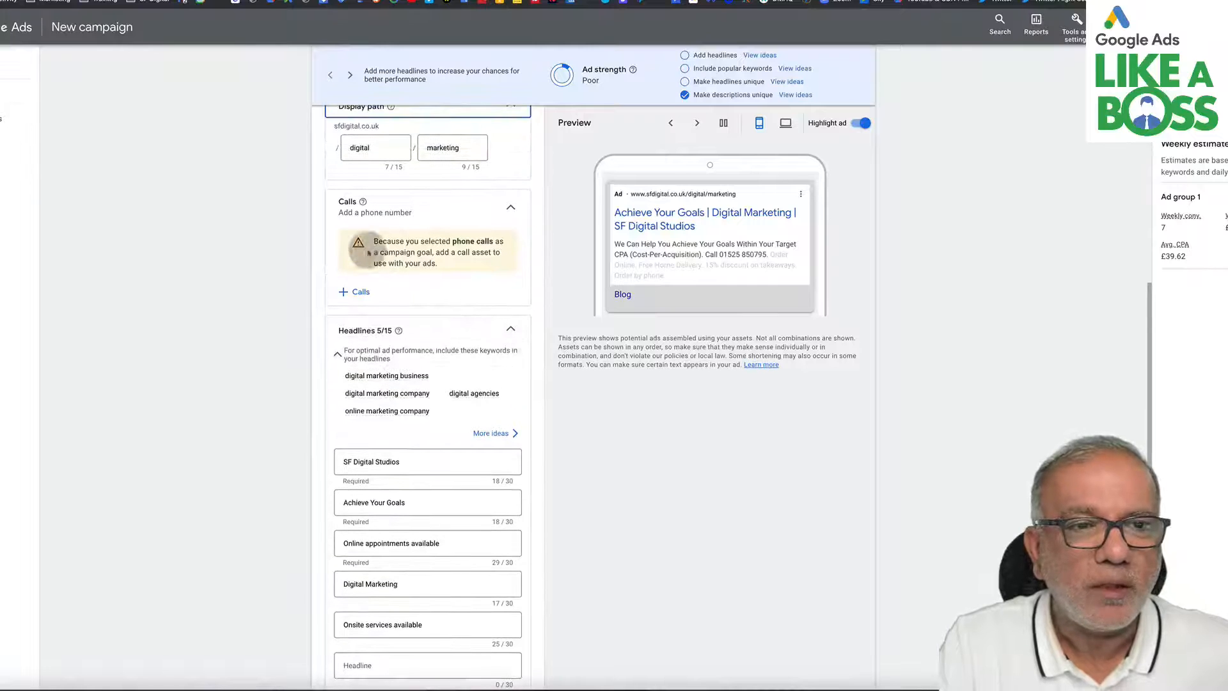
{"action": "left_click", "coordinate": [359, 293]}
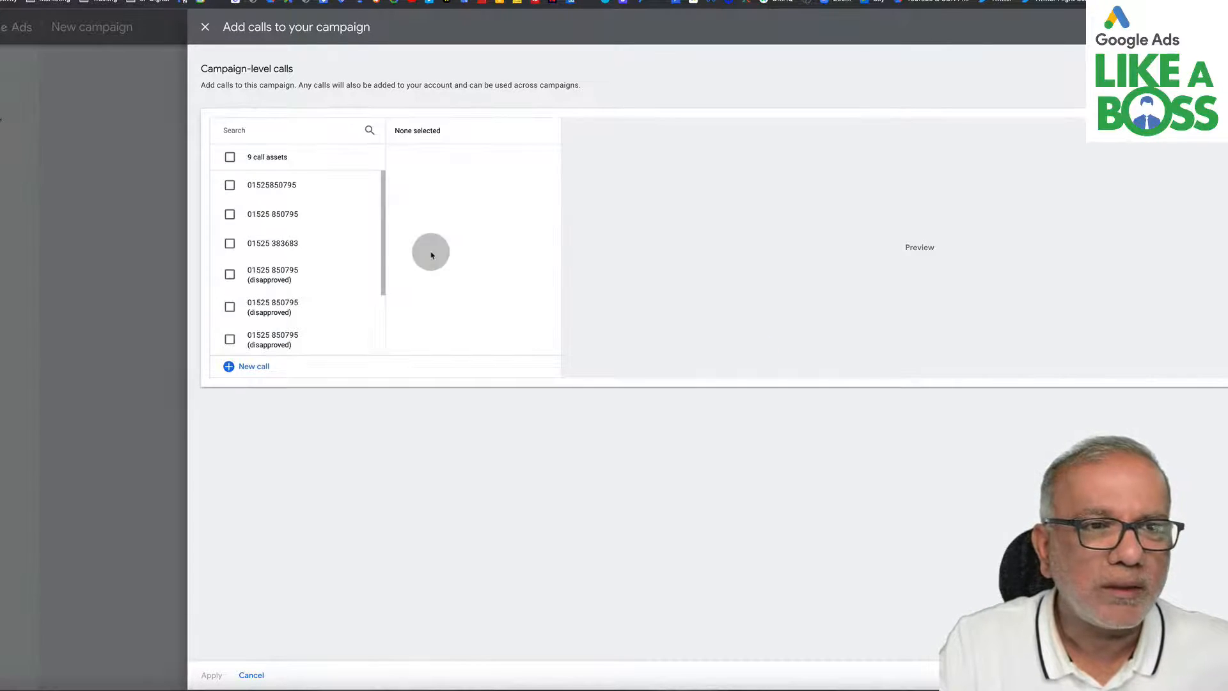
{"action": "left_click", "coordinate": [230, 186]}
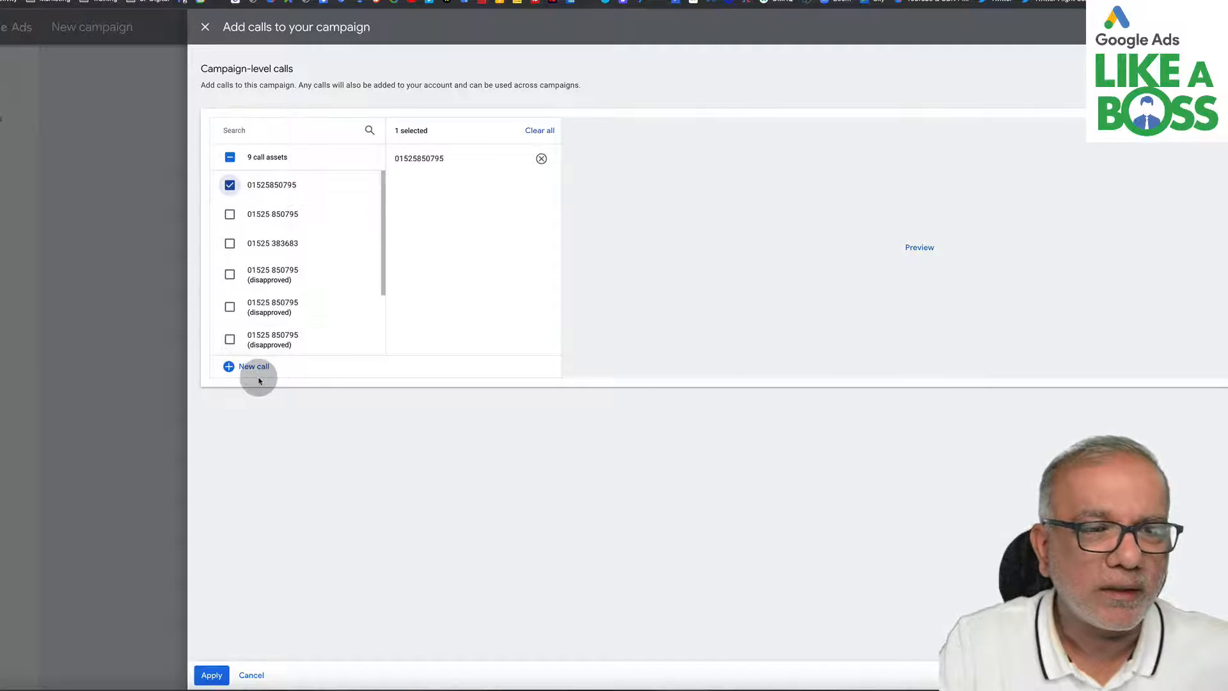
{"action": "left_click", "coordinate": [211, 675]}
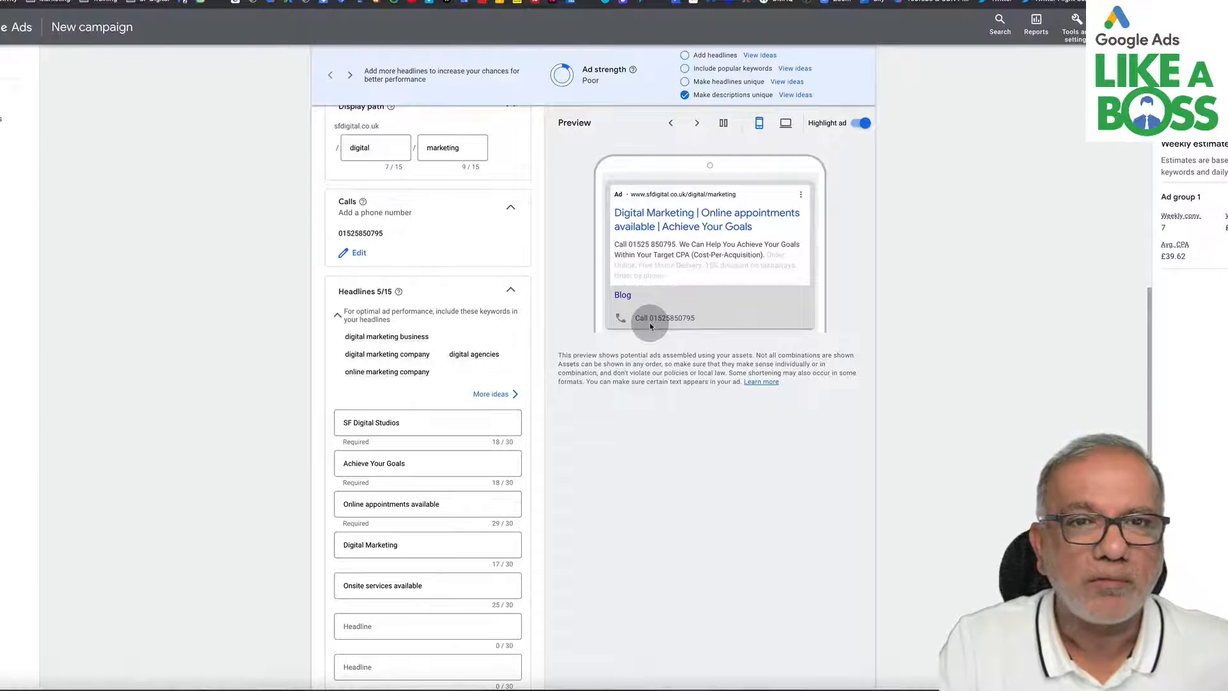
- Open the headline suggestions for improving the ad strength
{"action": "scroll", "coordinate": [651, 326], "scroll_direction": "up", "scroll_amount": 2}
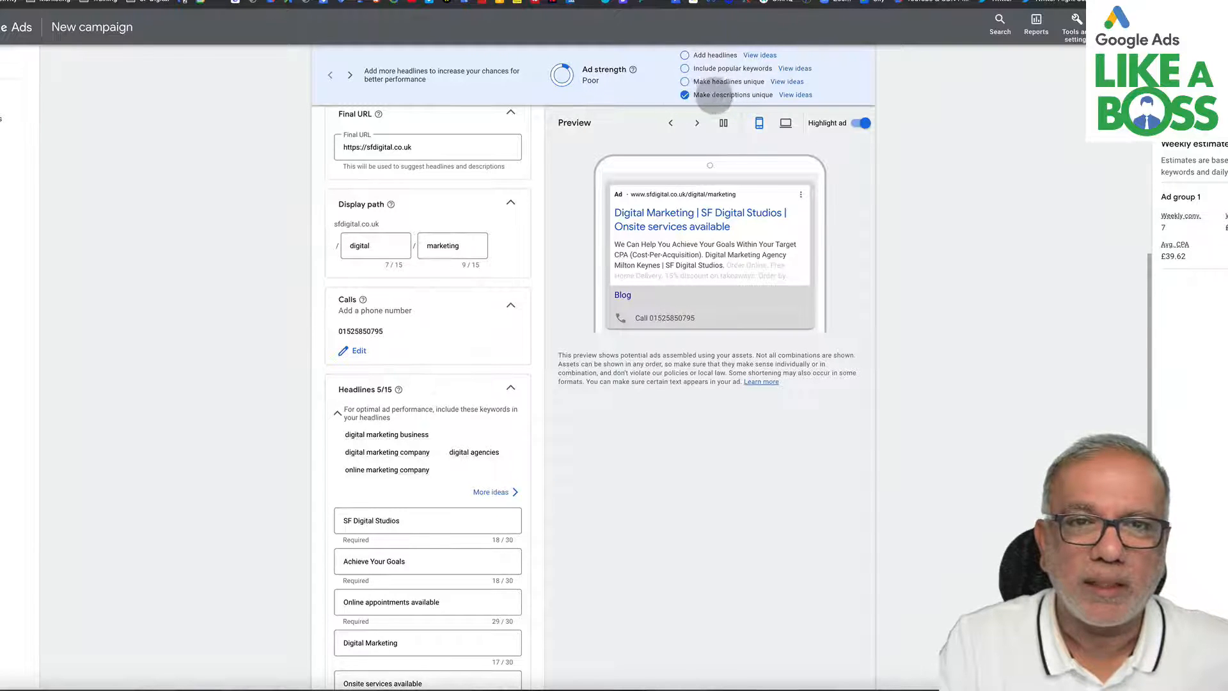
{"action": "left_click_drag", "start_coordinate": [704, 96], "coordinate": [744, 77]}
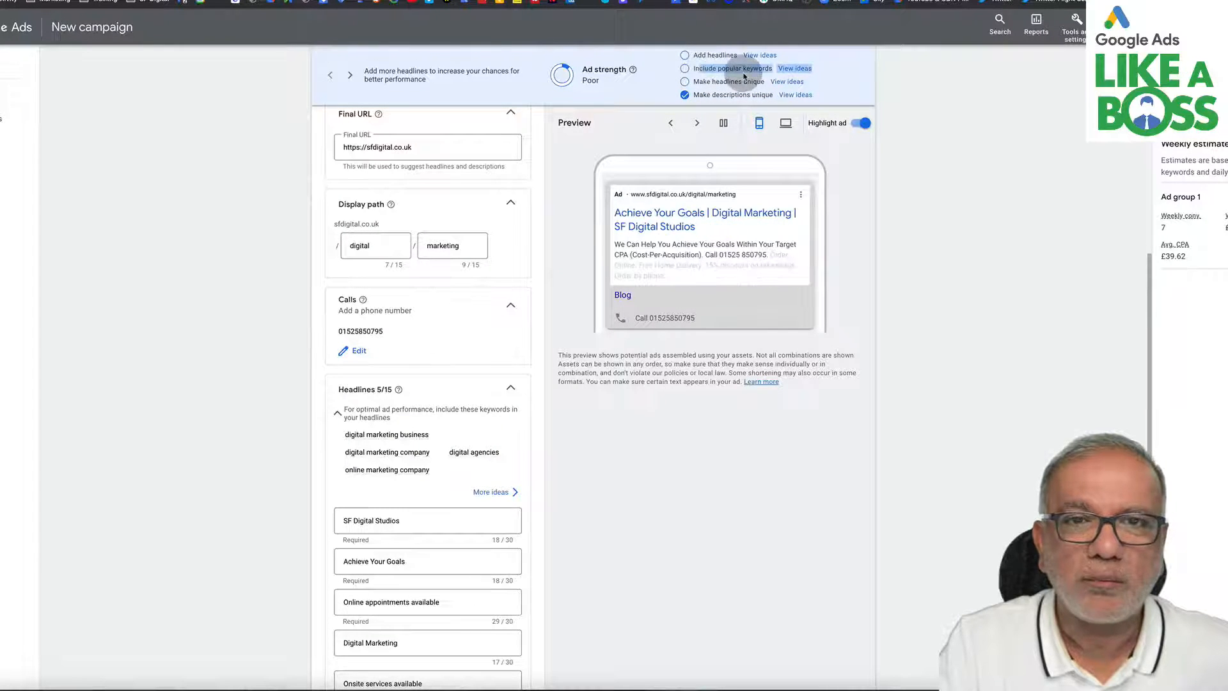
{"action": "double_click", "coordinate": [714, 55]}
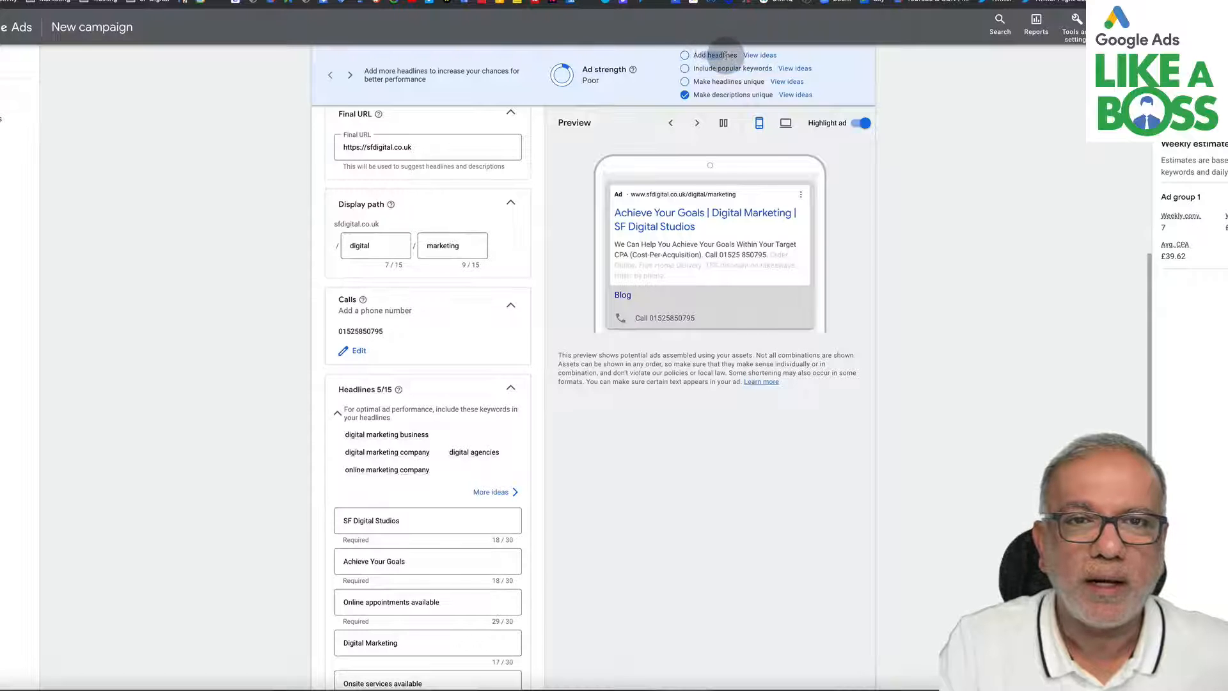
{"action": "scroll", "coordinate": [733, 98], "scroll_direction": "up", "scroll_amount": 2}
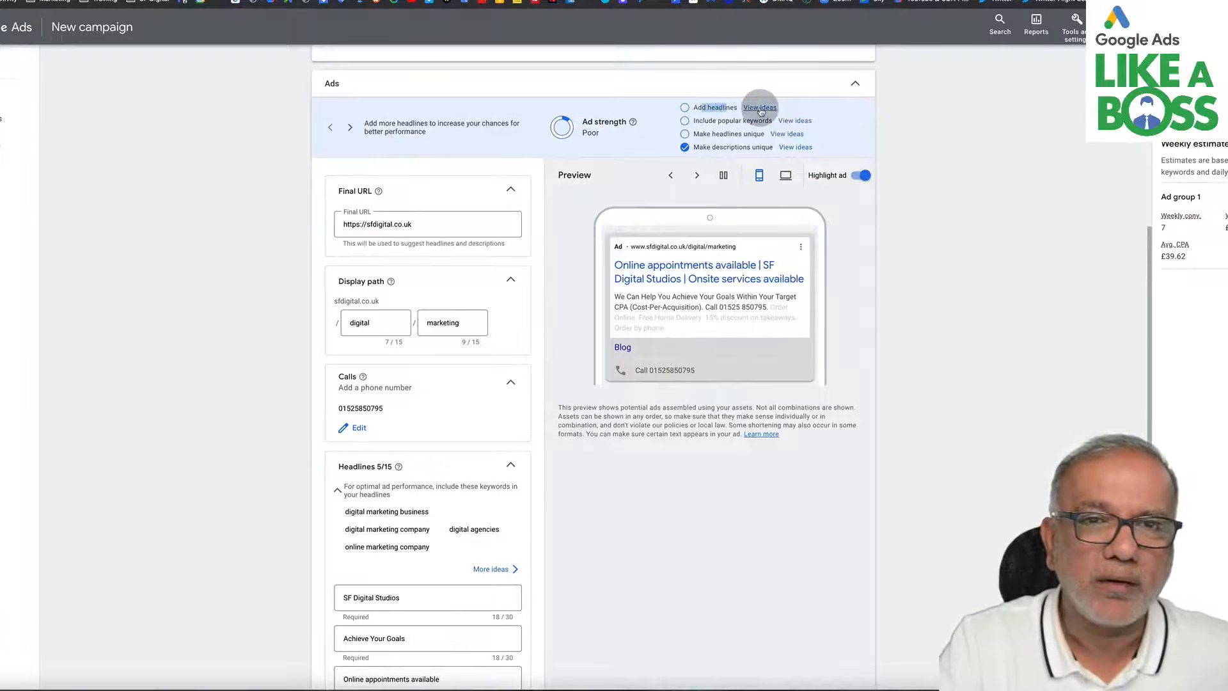
{"action": "left_click", "coordinate": [760, 108]}
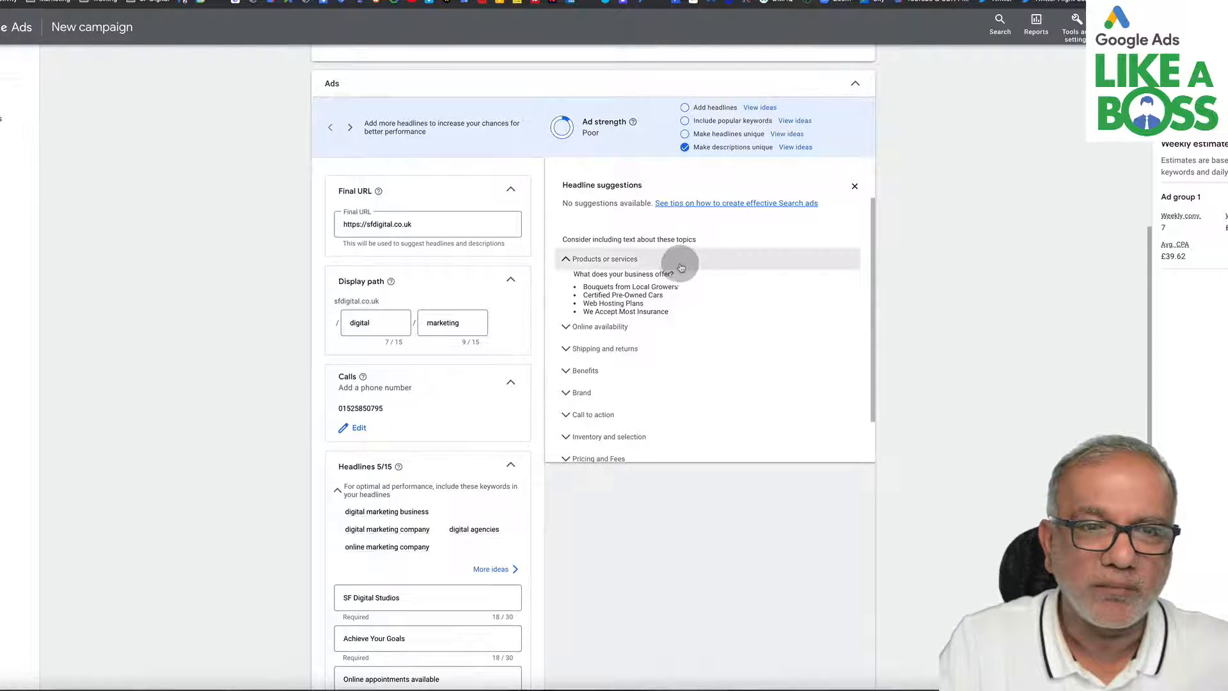
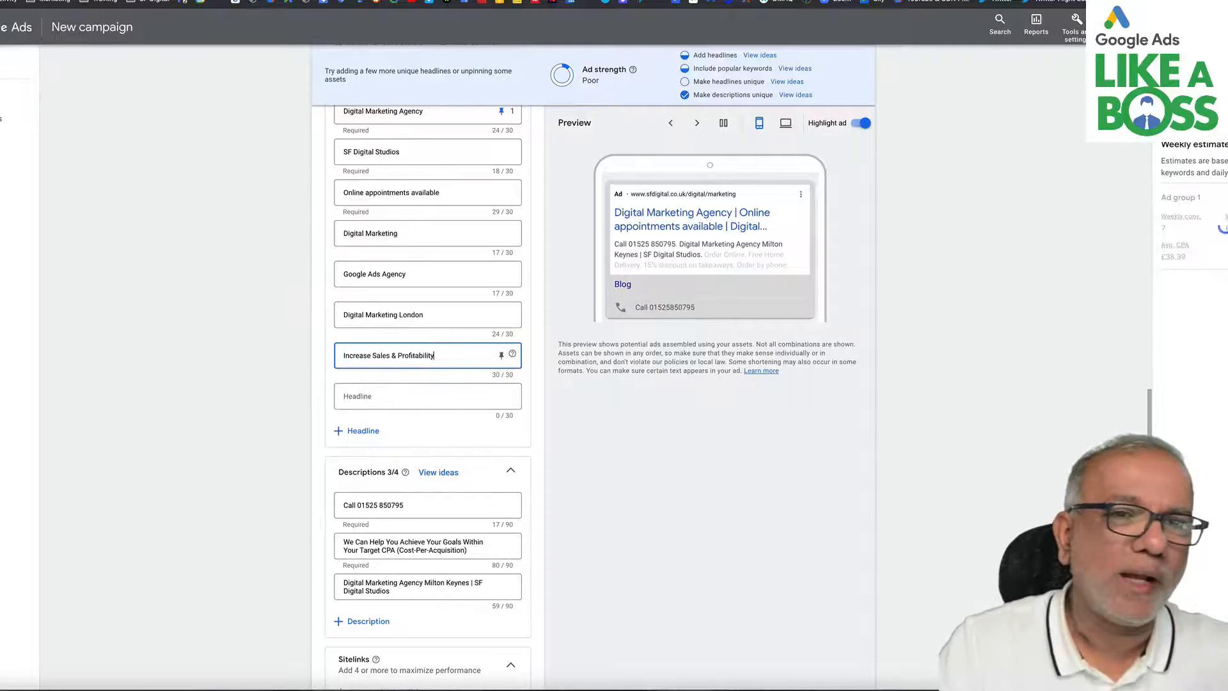
- Review the ad's headlines and descriptions against the ad strength suggestions
{"action": "left_click", "coordinate": [364, 353]}
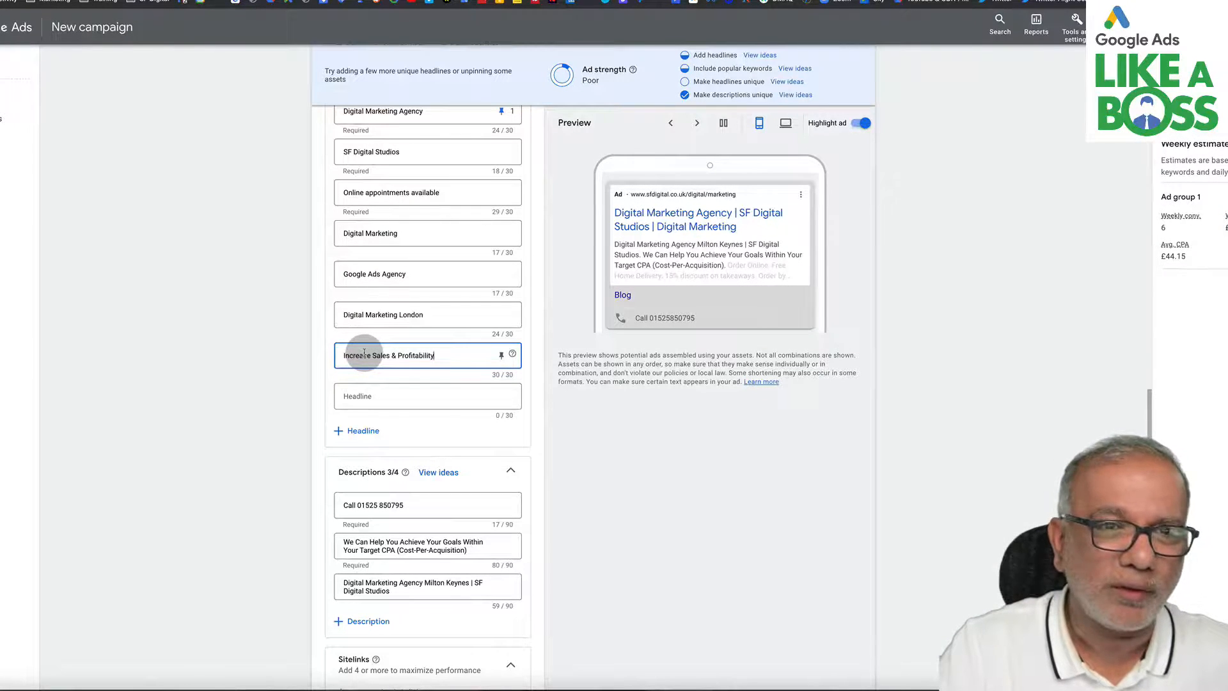
{"action": "scroll", "coordinate": [386, 218], "scroll_direction": "up", "scroll_amount": 1}
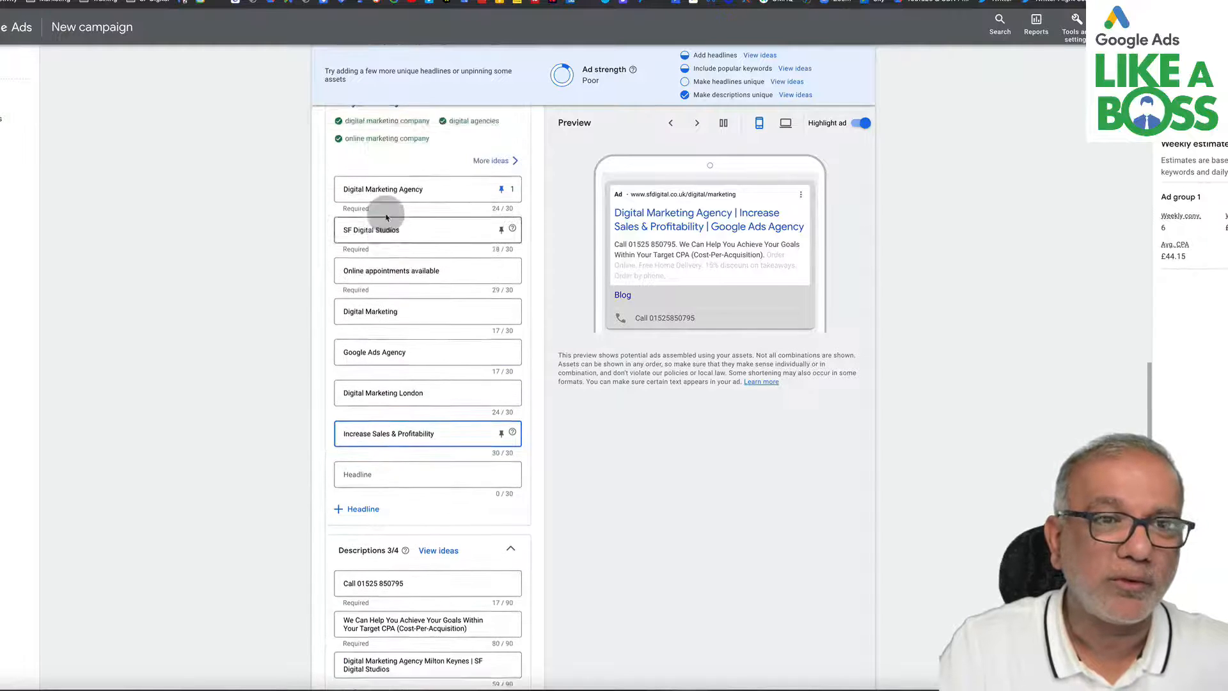
{"action": "scroll", "coordinate": [385, 217], "scroll_direction": "up", "scroll_amount": 1}
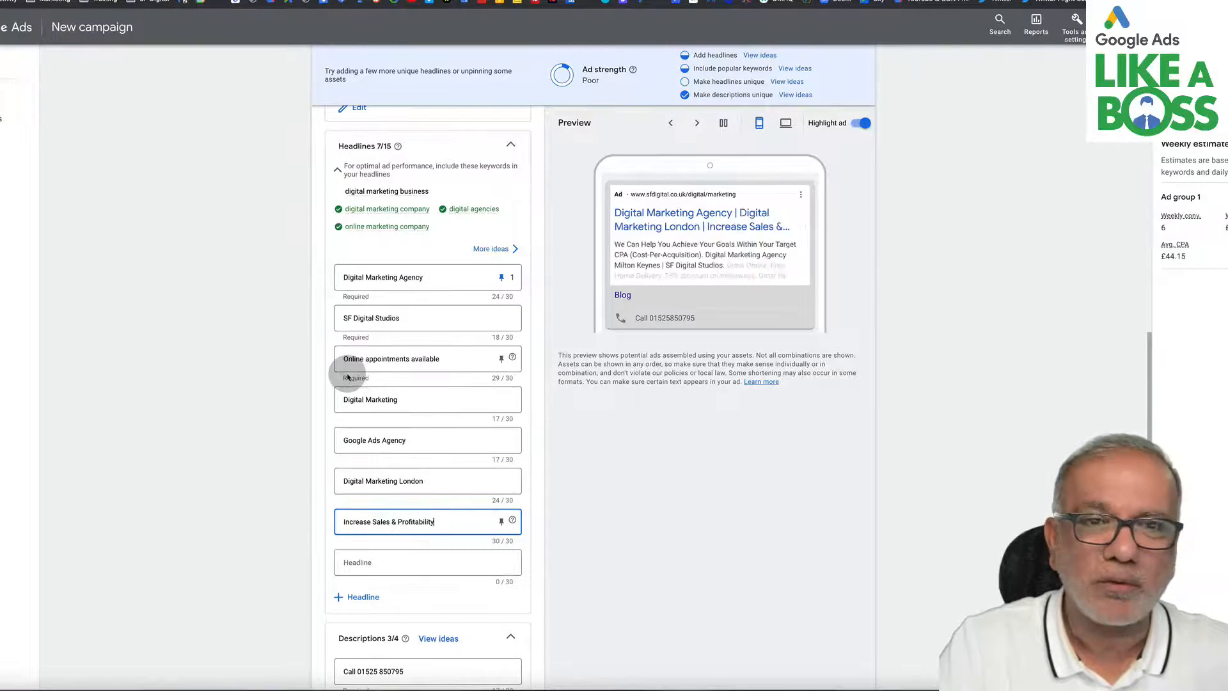
{"action": "scroll", "coordinate": [346, 448], "scroll_direction": "down", "scroll_amount": 1}
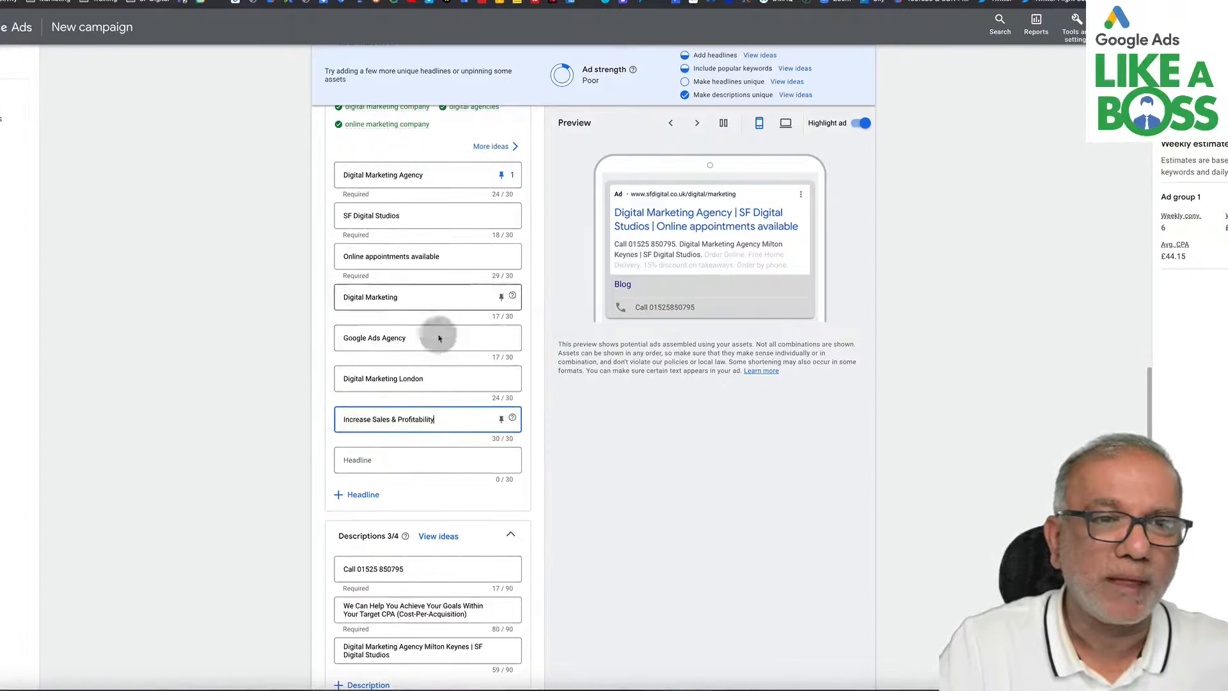
{"action": "scroll", "coordinate": [424, 346], "scroll_direction": "down", "scroll_amount": 5}
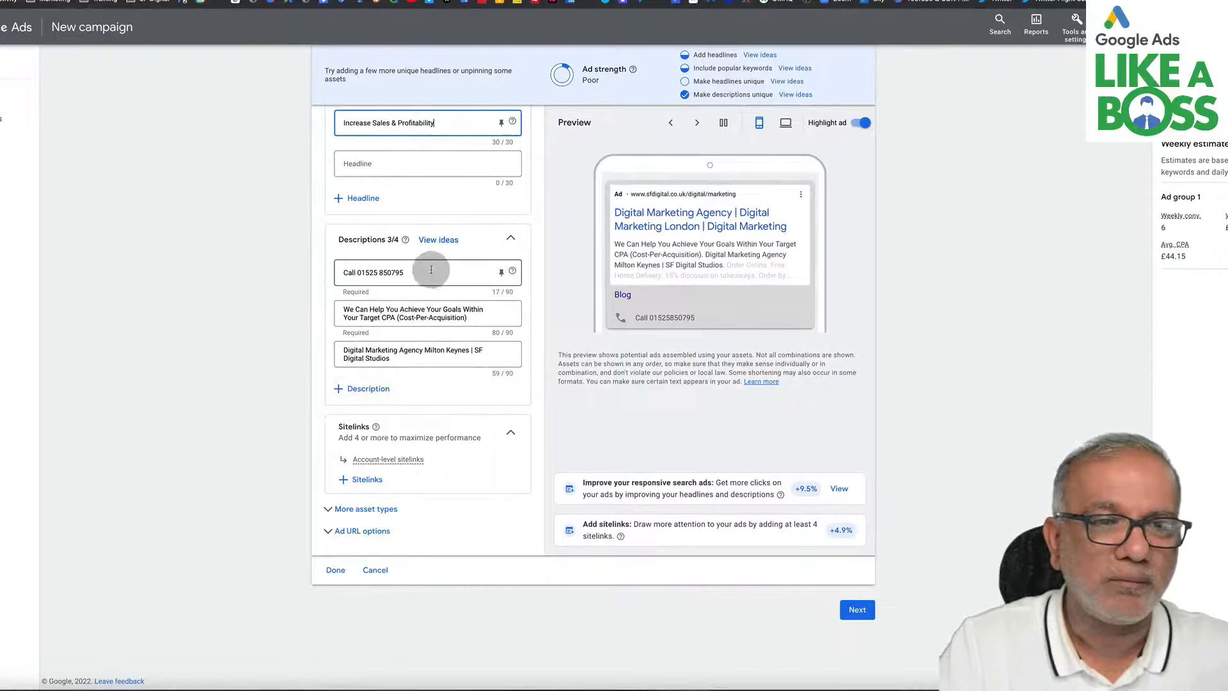
{"action": "left_click_drag", "start_coordinate": [422, 272], "coordinate": [311, 273]}
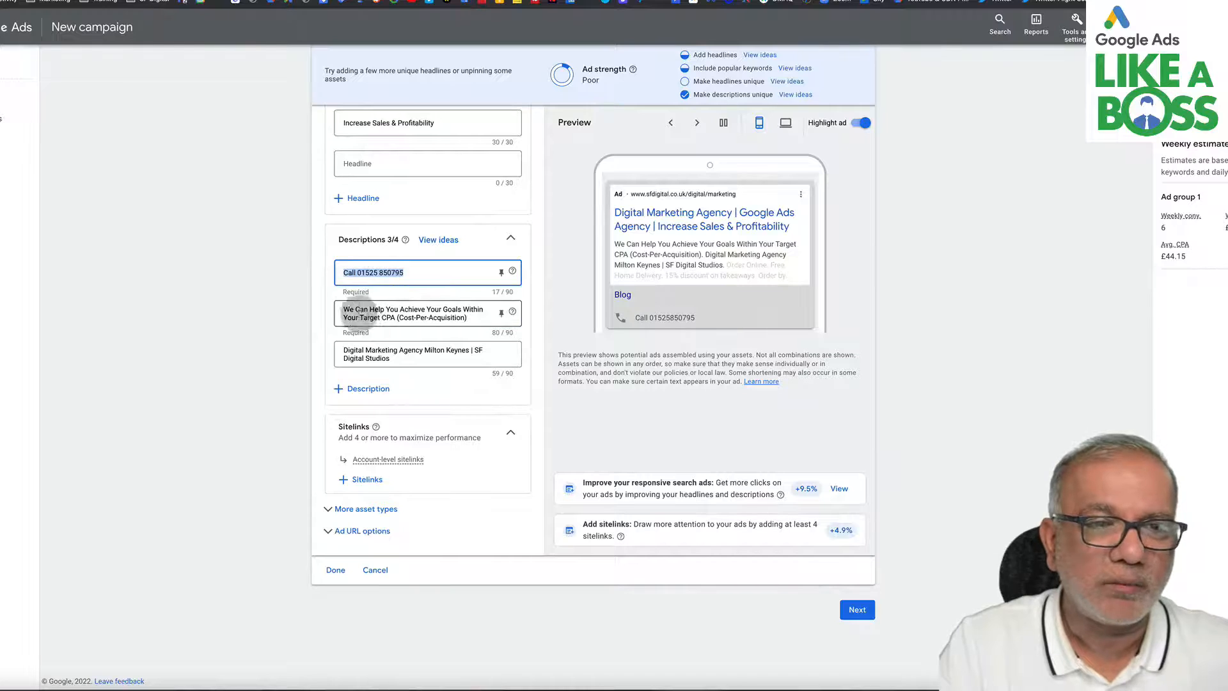
- Add all 10 existing sitelink assets to the campaign
{"action": "left_click", "coordinate": [357, 481]}
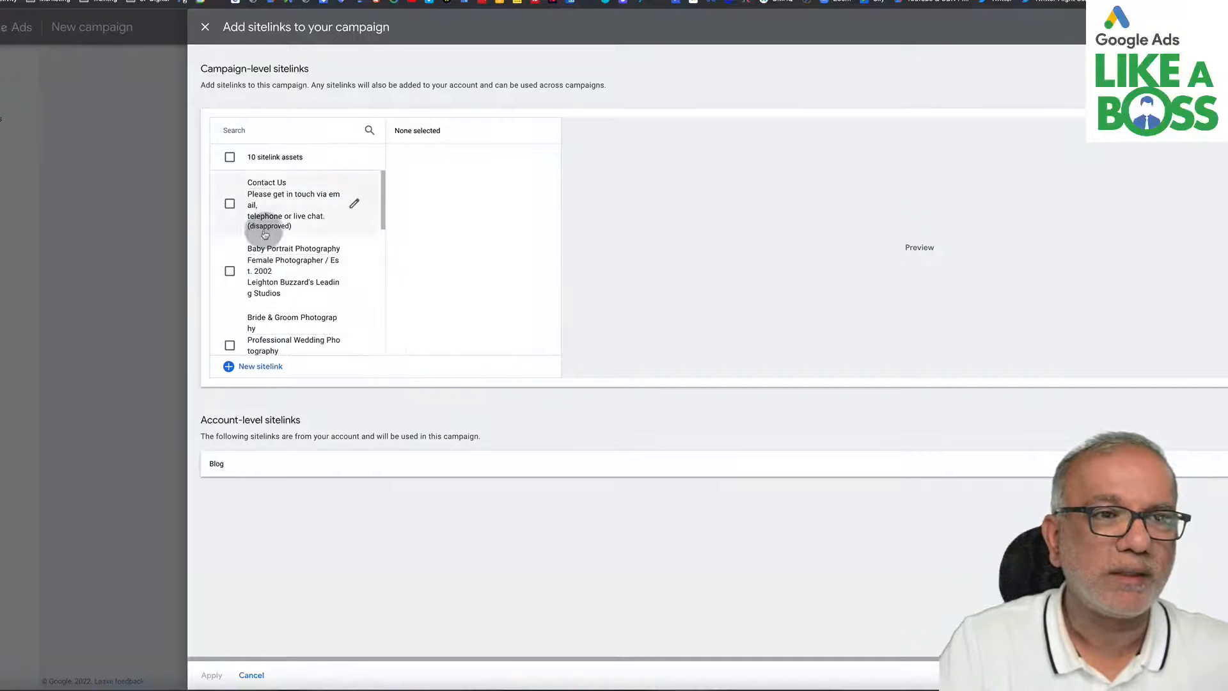
{"action": "left_click", "coordinate": [230, 157]}
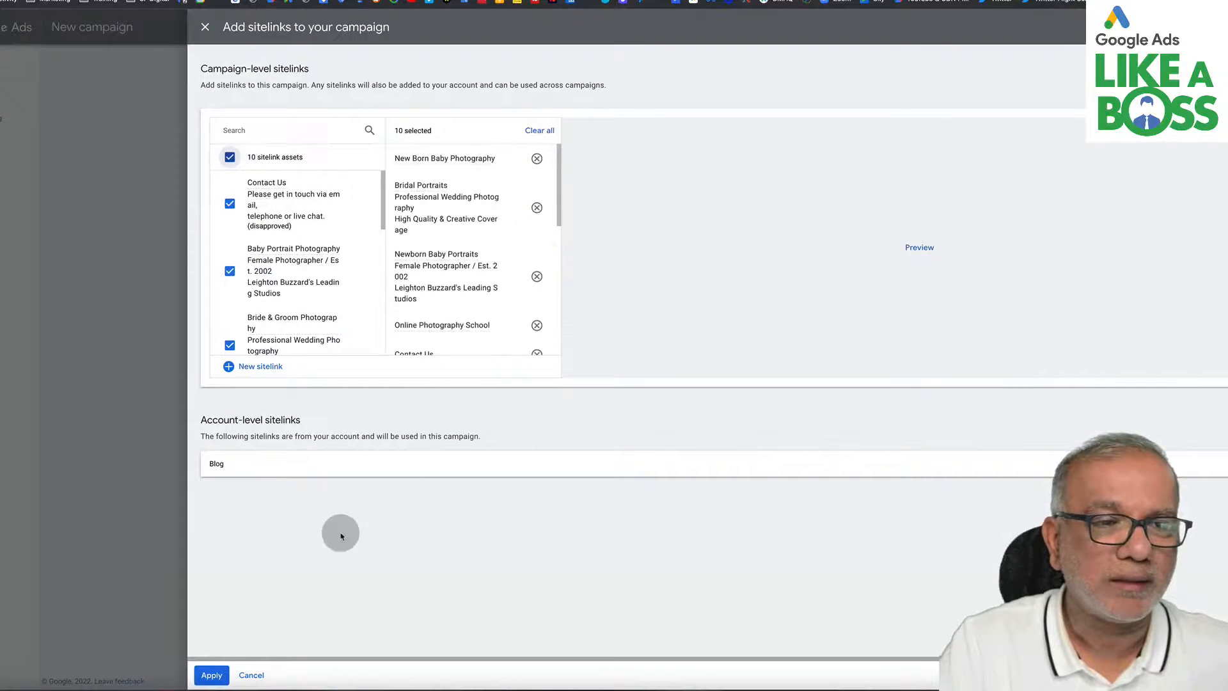
{"action": "left_click", "coordinate": [211, 675]}
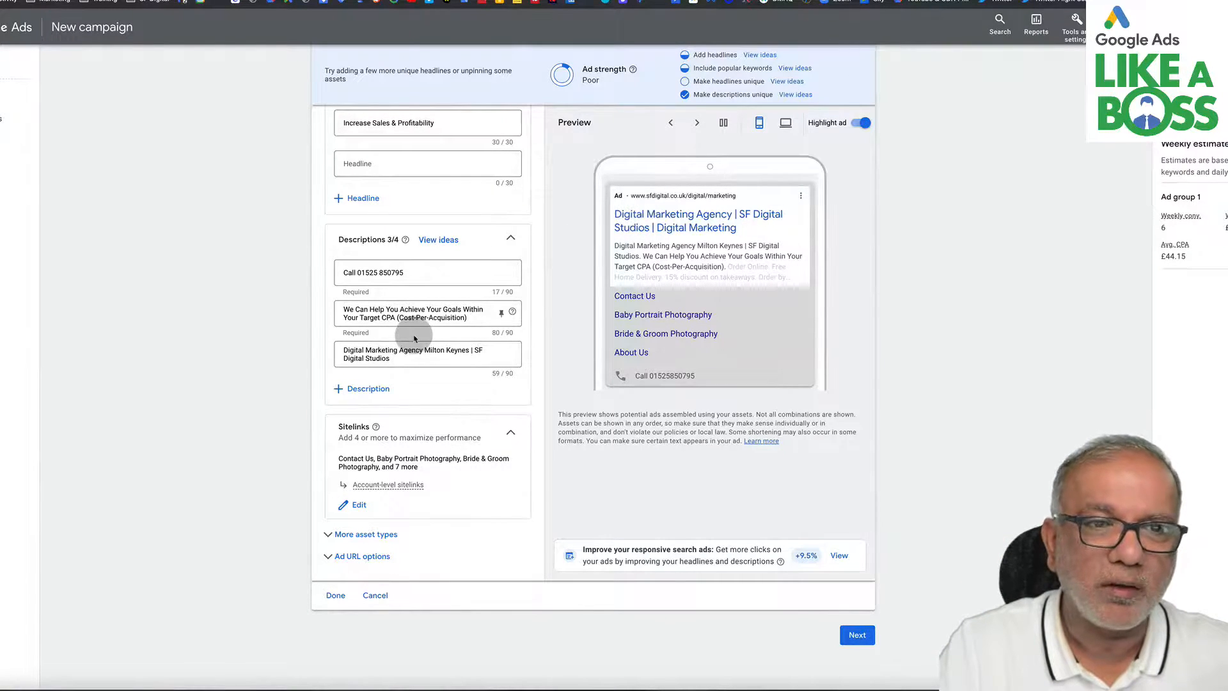
- Look over the additional asset types and finish editing the responsive search ad
{"action": "scroll", "coordinate": [414, 339], "scroll_direction": "down", "scroll_amount": 1}
{"action": "scroll", "coordinate": [414, 339], "scroll_direction": "down", "scroll_amount": 1}
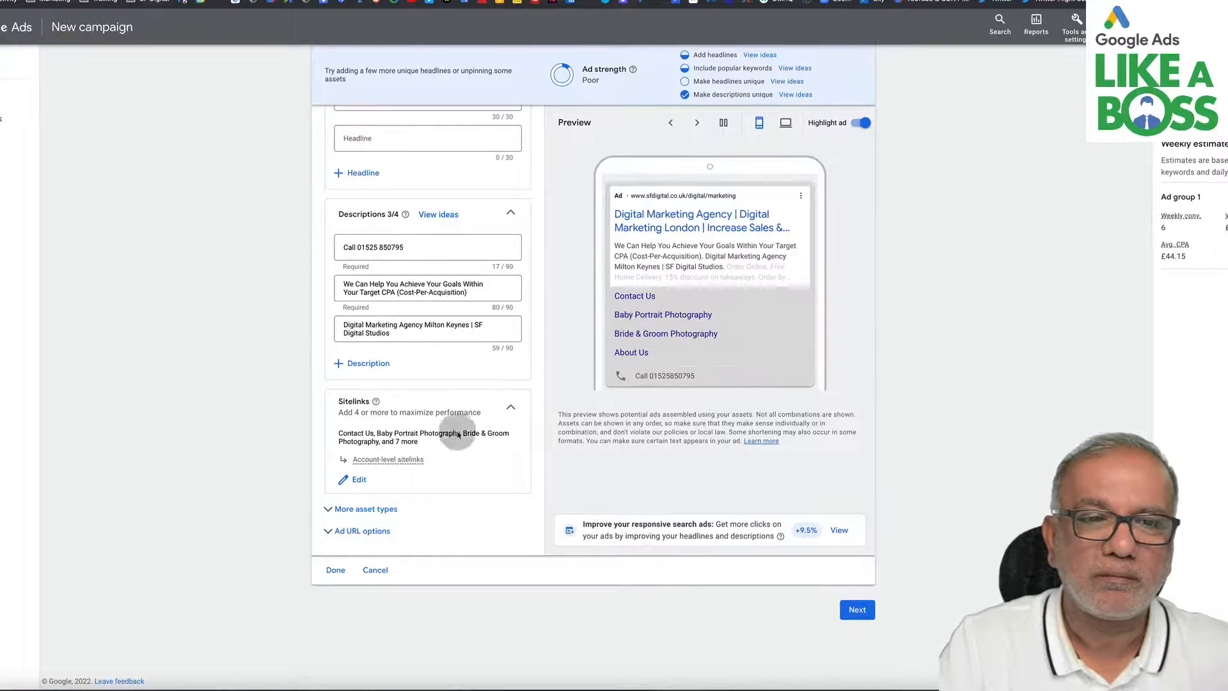
{"action": "left_click", "coordinate": [365, 512]}
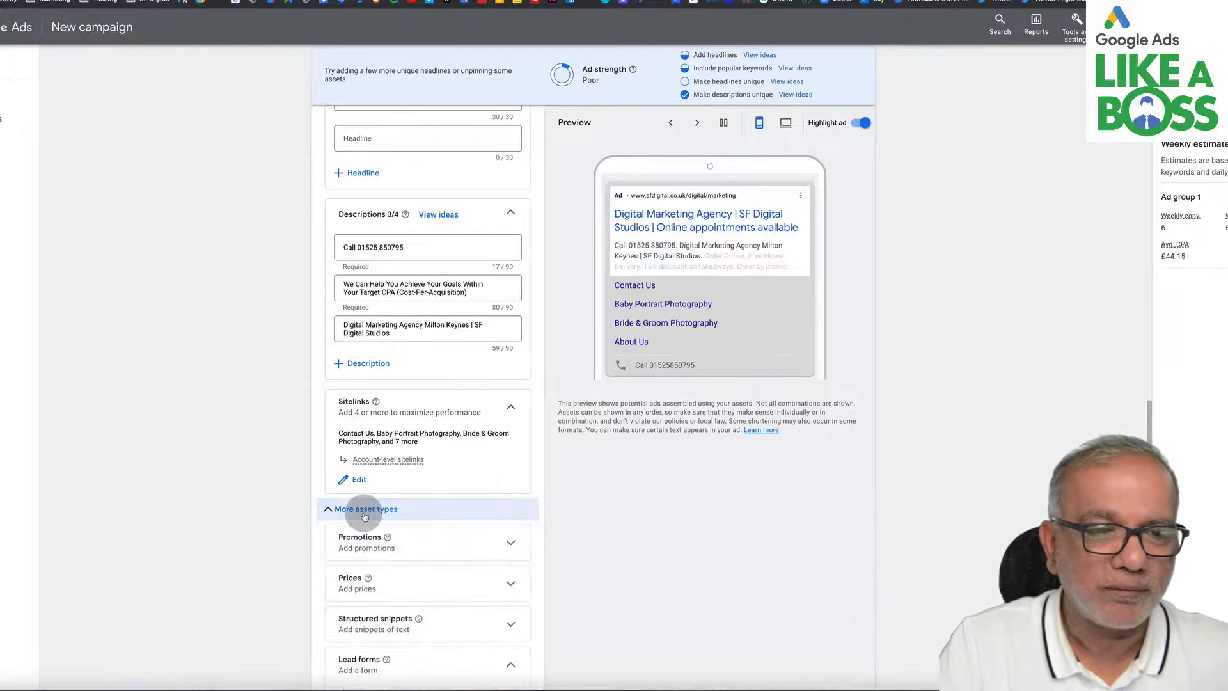
{"action": "scroll", "coordinate": [364, 517], "scroll_direction": "down", "scroll_amount": 6}
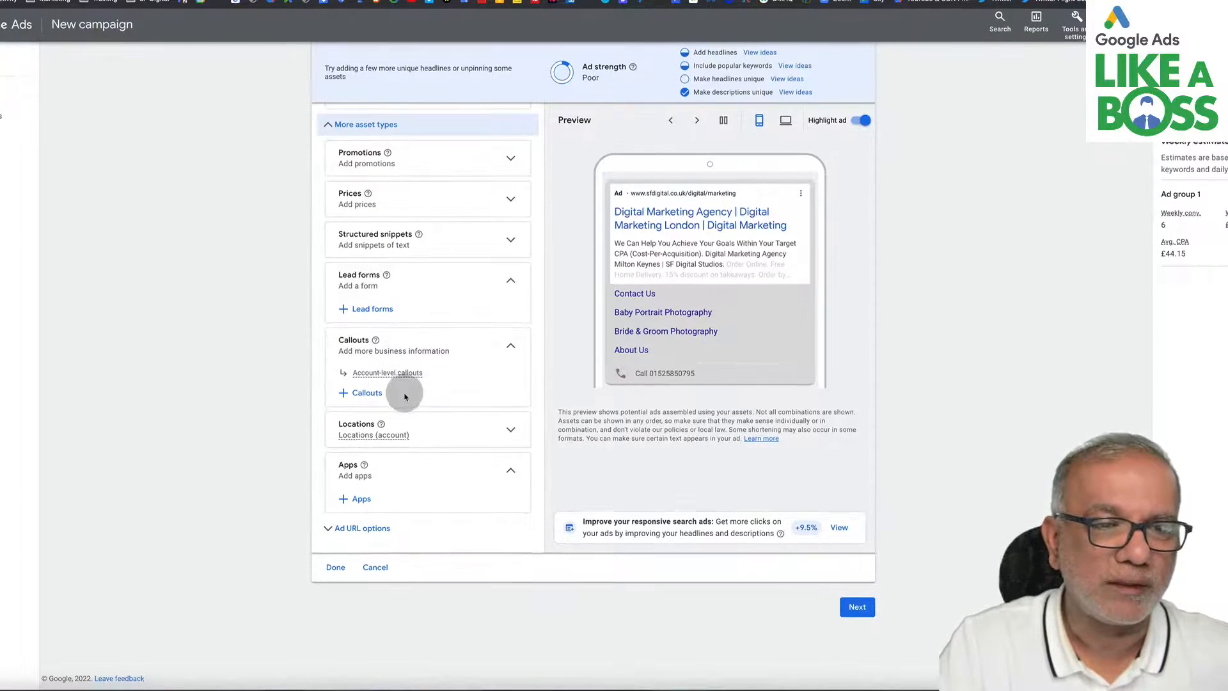
{"action": "left_click", "coordinate": [335, 571]}
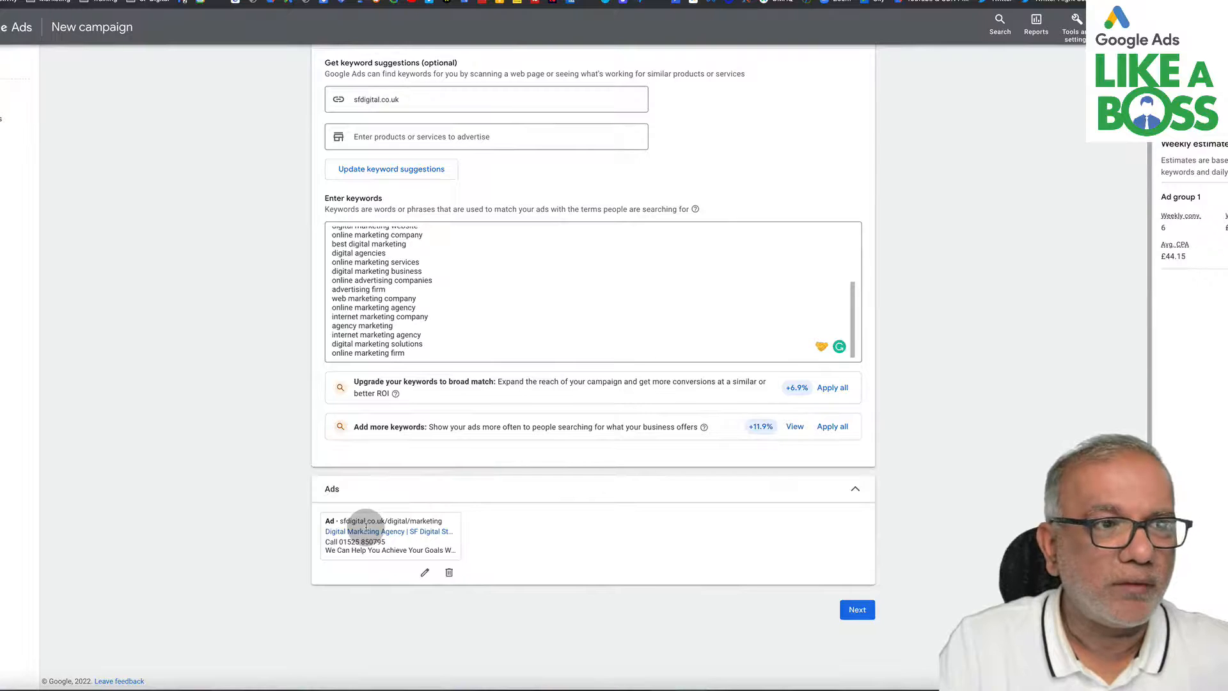
- Move on to the budget, choose a custom daily budget of £39.40, and continue to the campaign review
{"action": "left_click", "coordinate": [859, 612]}
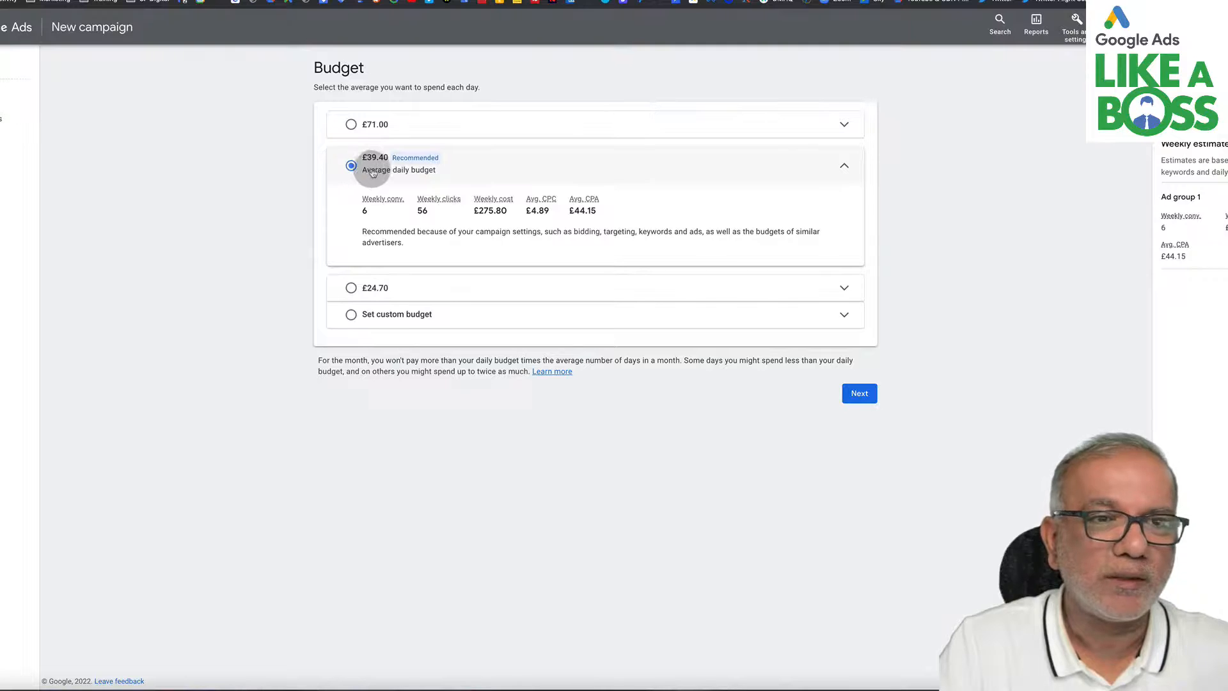
{"action": "left_click", "coordinate": [353, 316]}
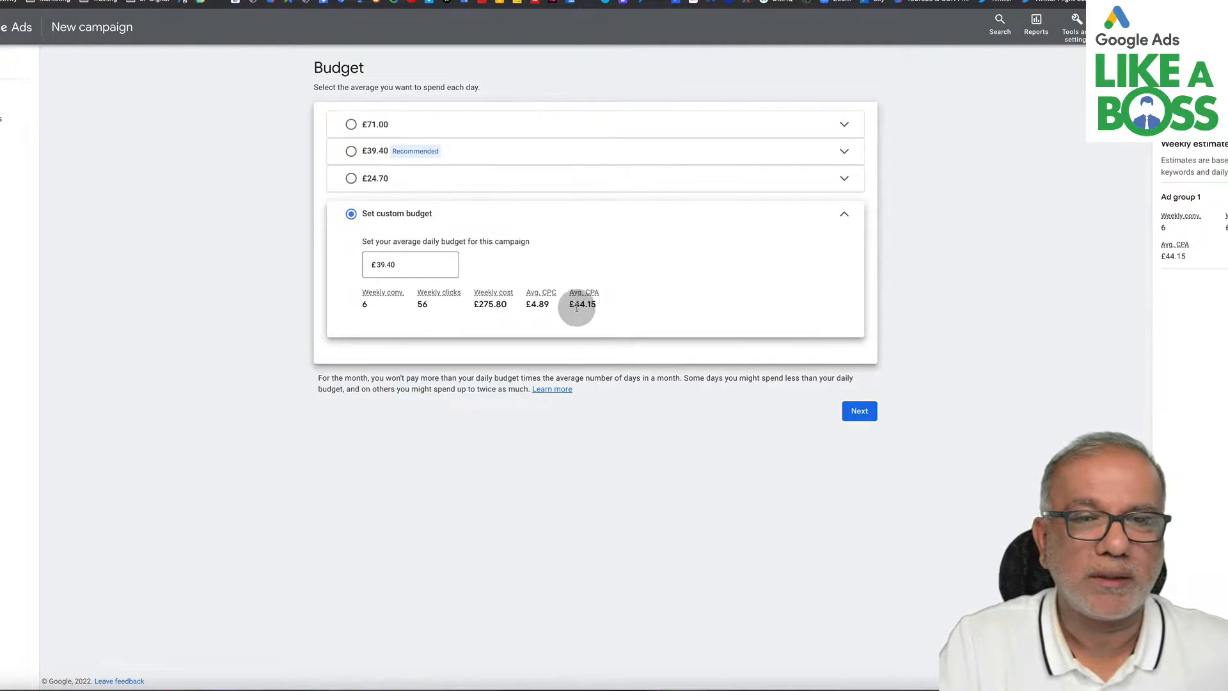
{"action": "left_click", "coordinate": [857, 412]}
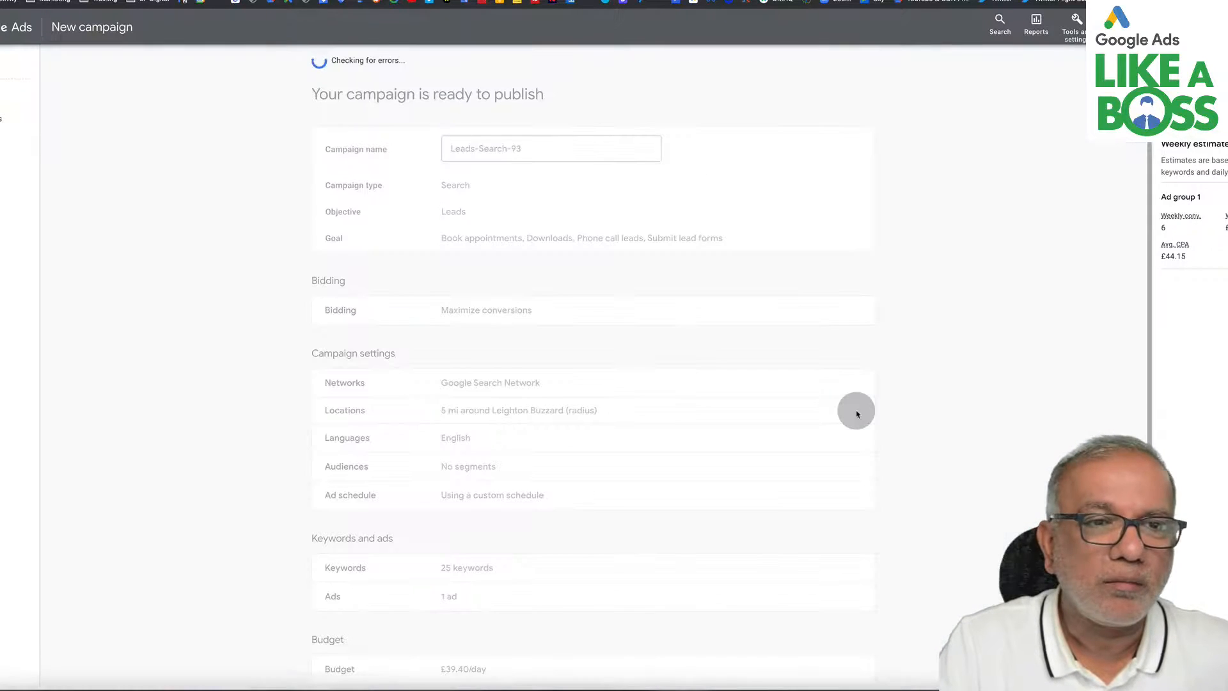